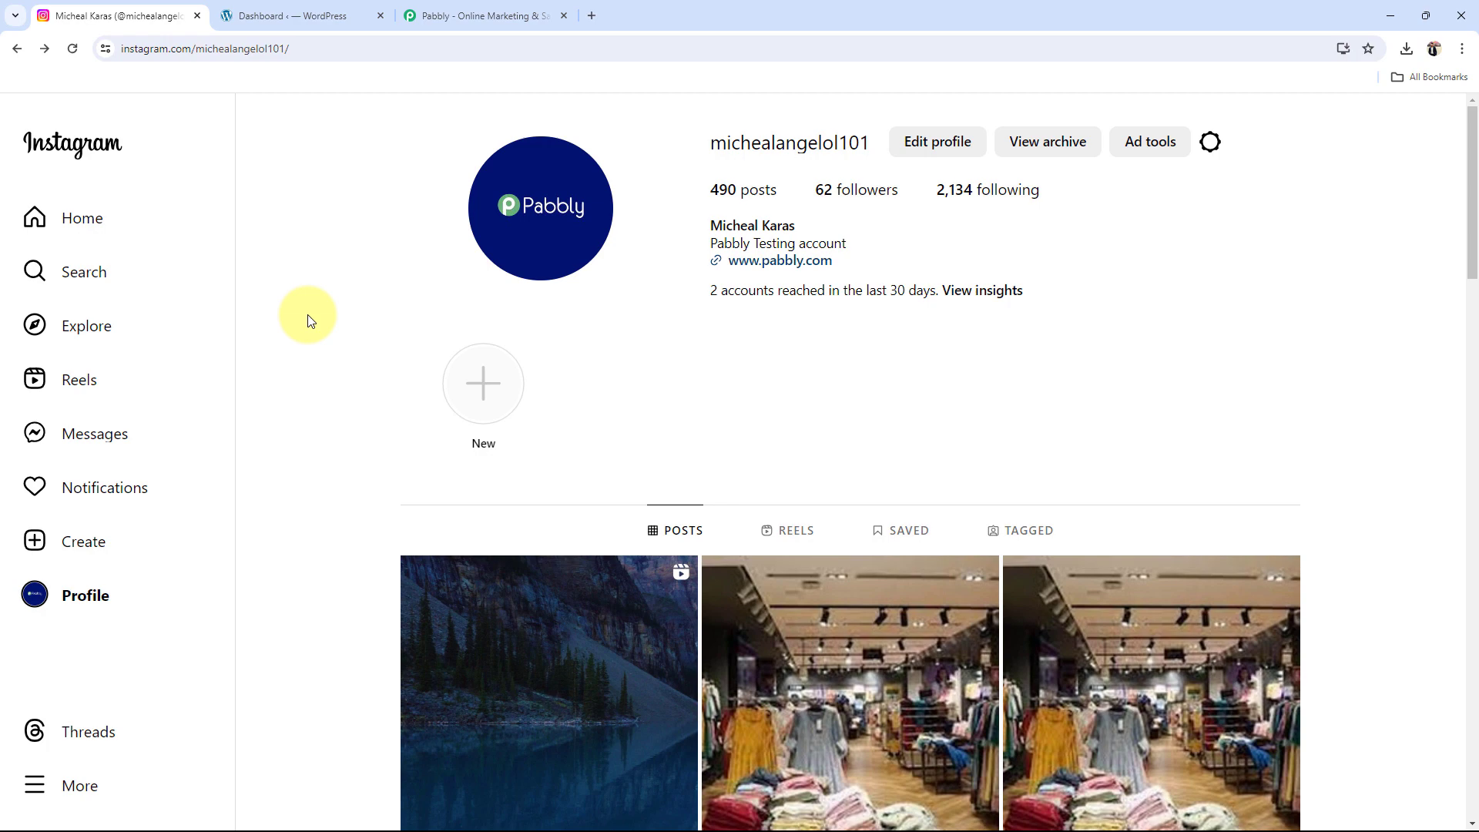
- Look over the WordPress dashboard and the Instagram profile that the automation connects
click(285, 15)
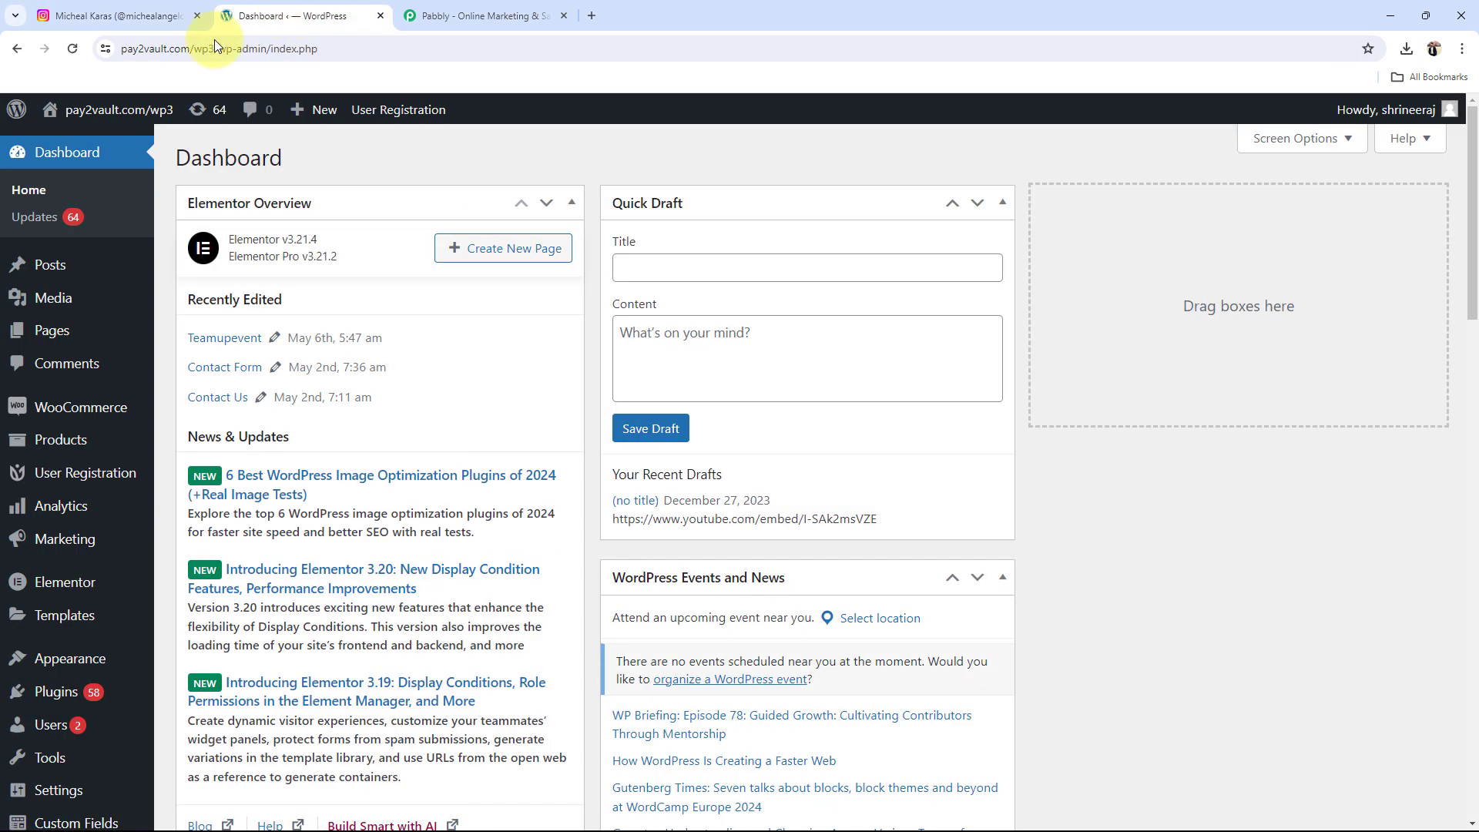
click(148, 6)
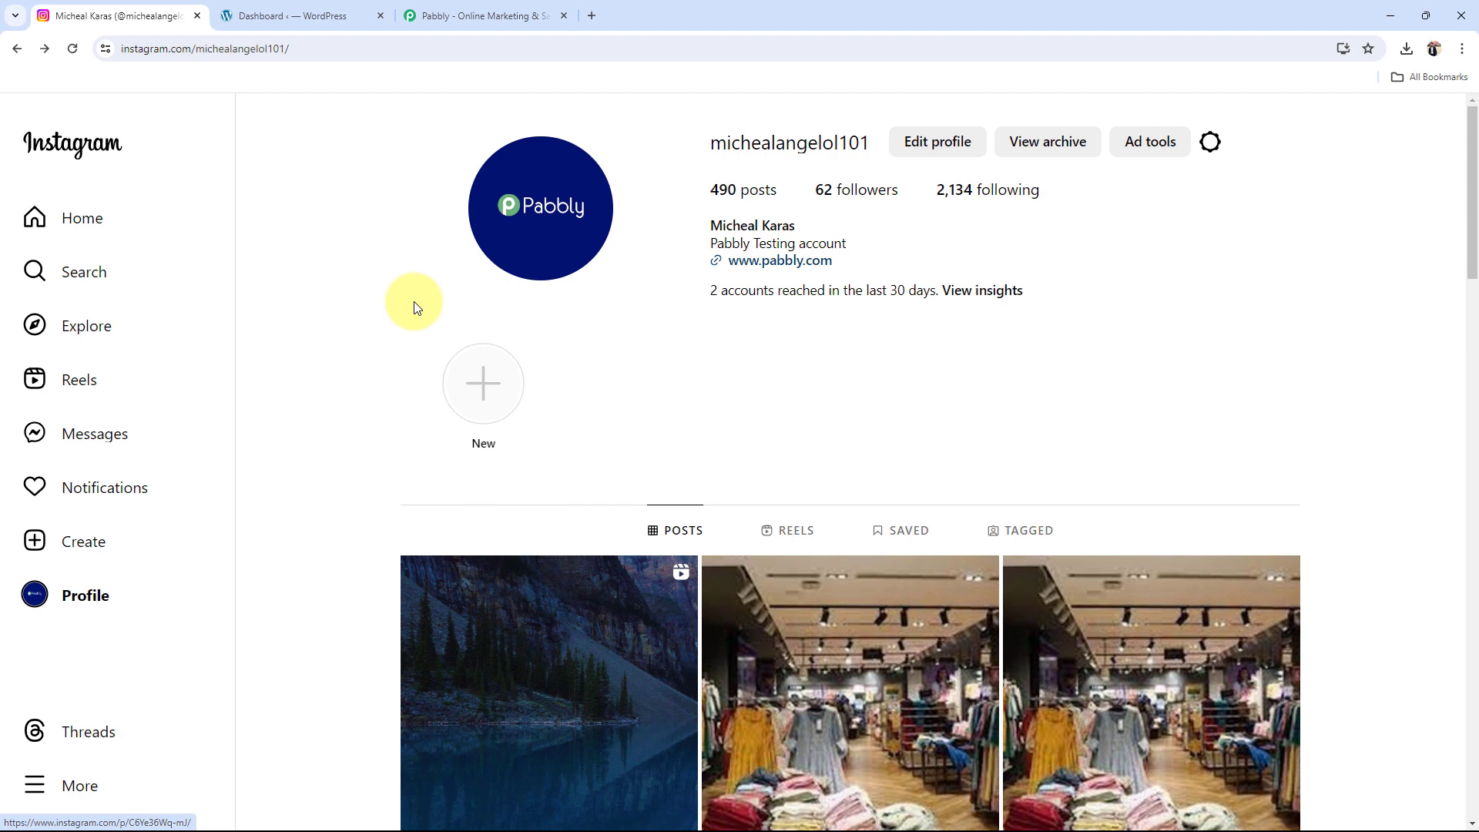
click(292, 16)
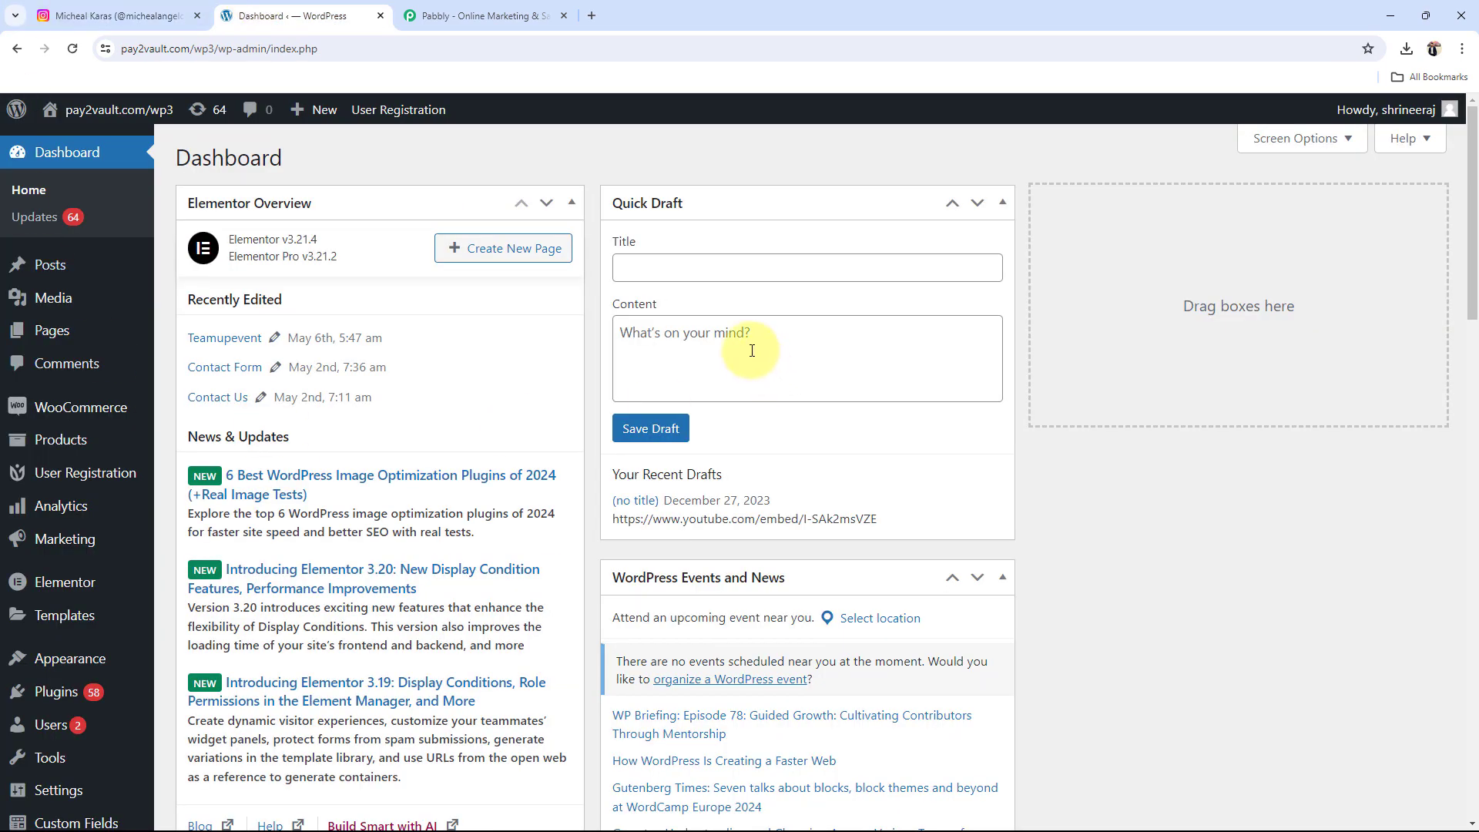
- Switch to the Pabbly website, dismiss the discount offer, sign in and open Pabbly Connect
click(482, 15)
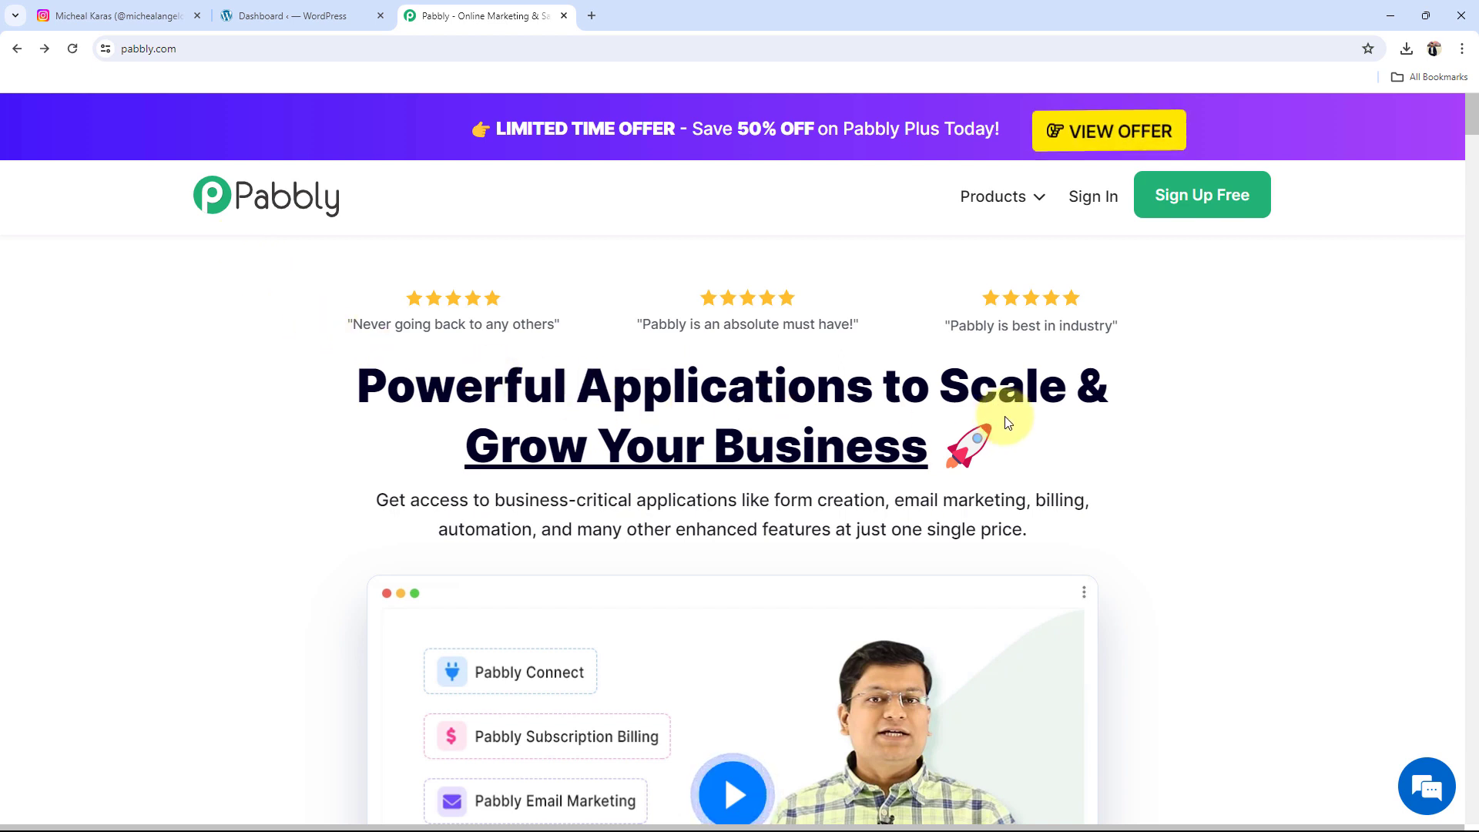
mouse_move(198, 16)
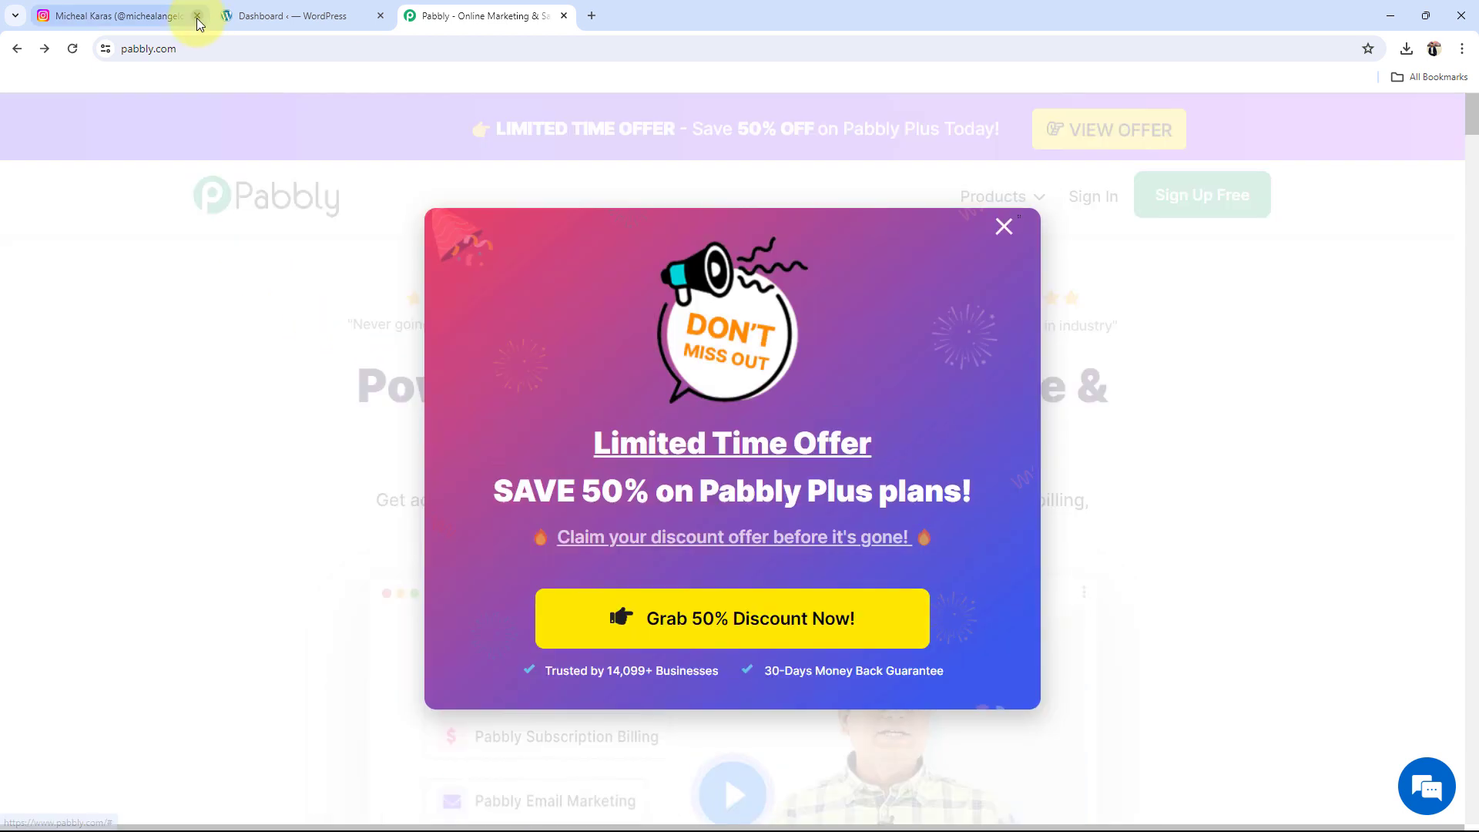
click(999, 234)
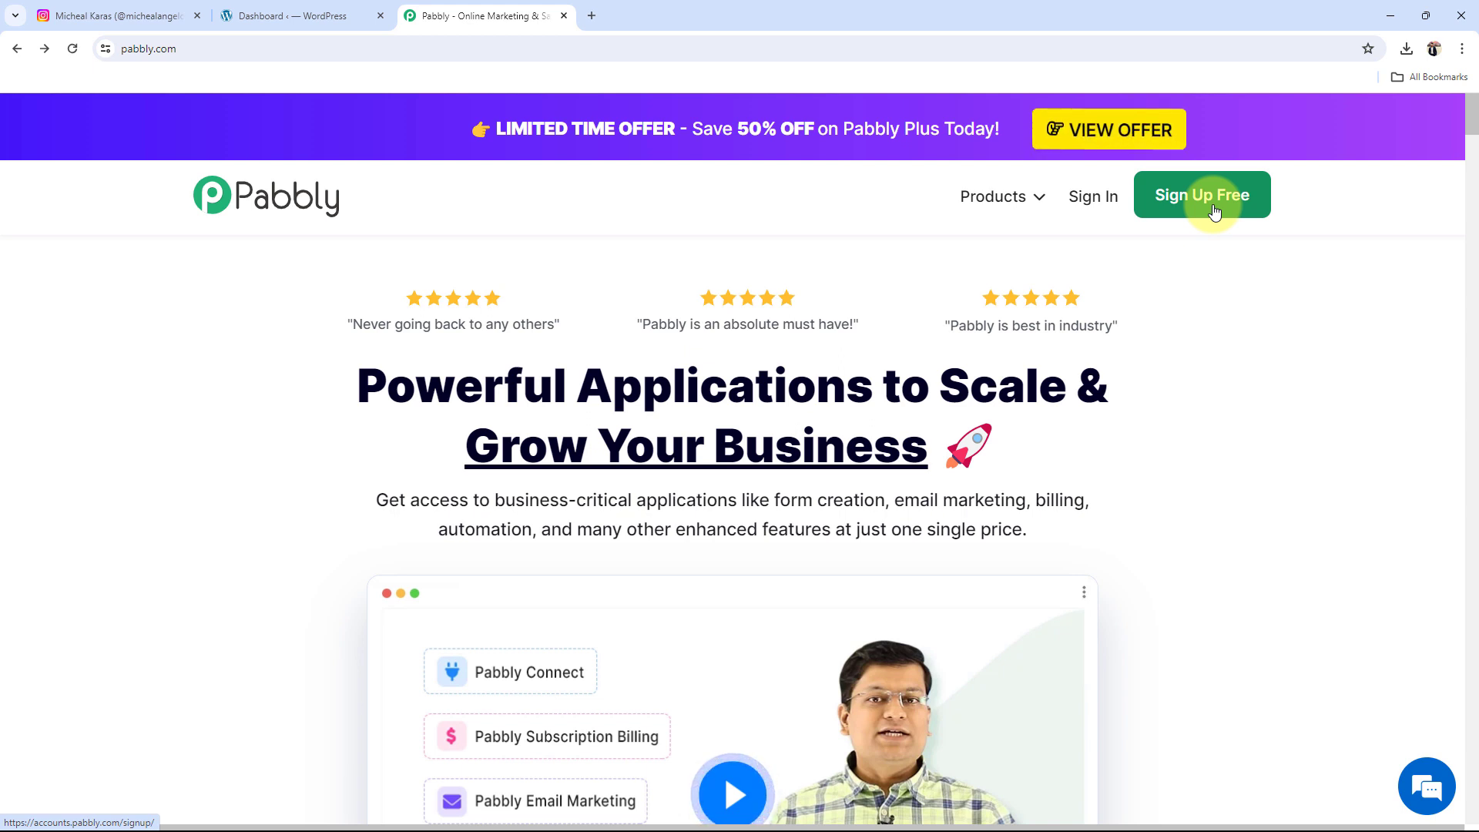
click(1093, 199)
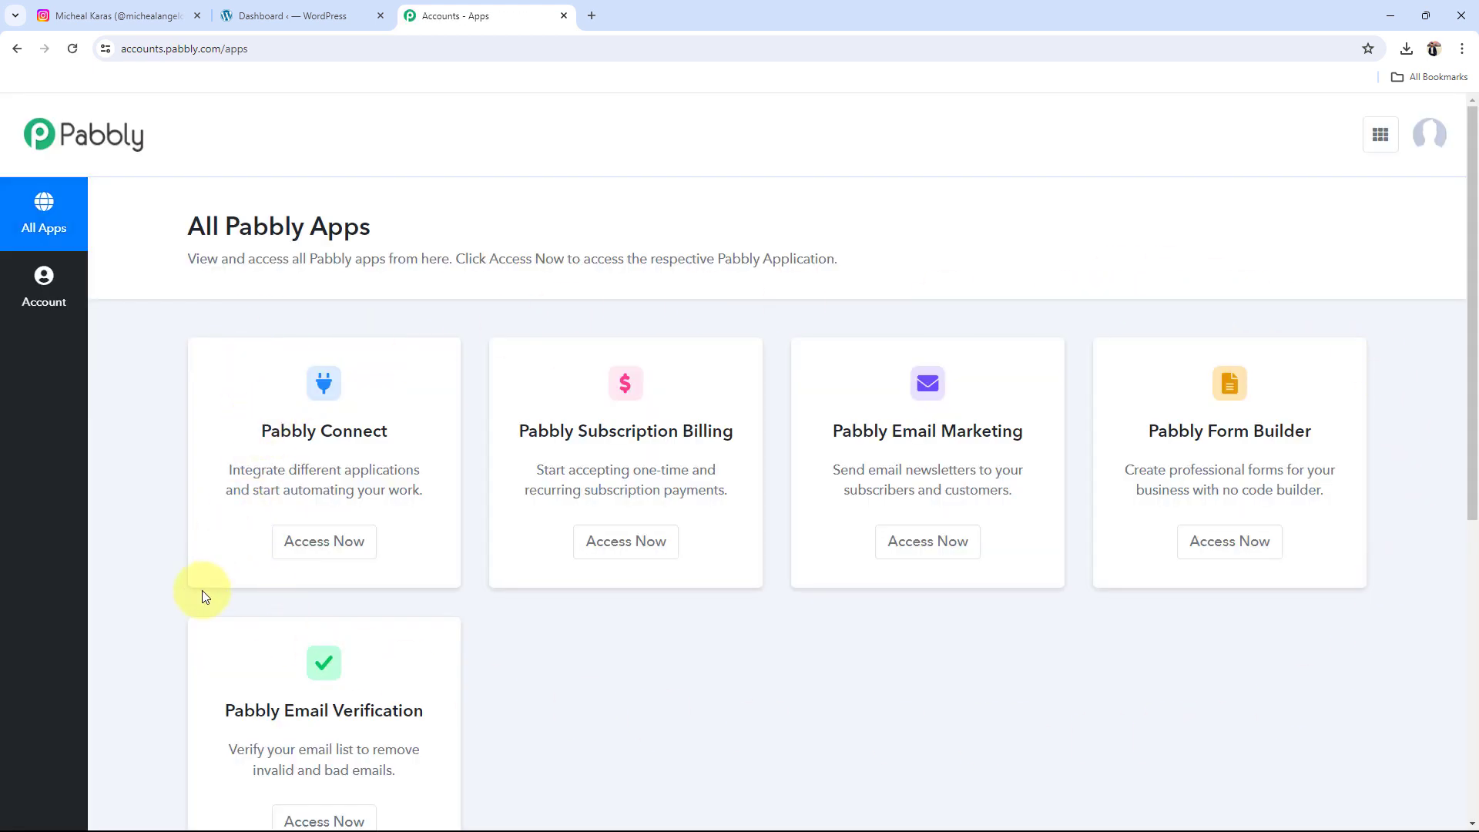
scroll(205, 634, down, 1)
scroll(205, 637, up, 1)
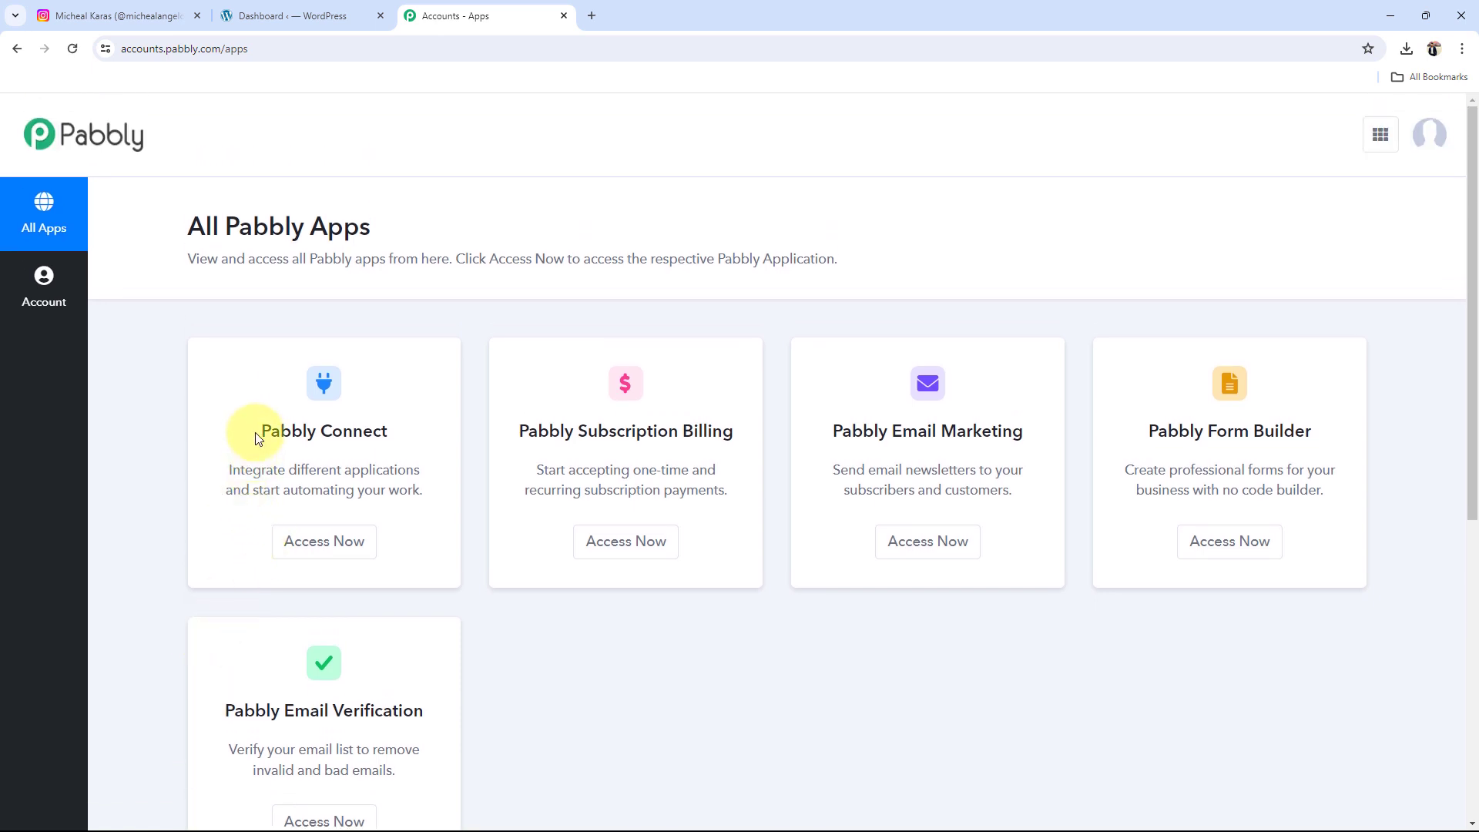
drag(258, 424, 404, 426)
click(335, 531)
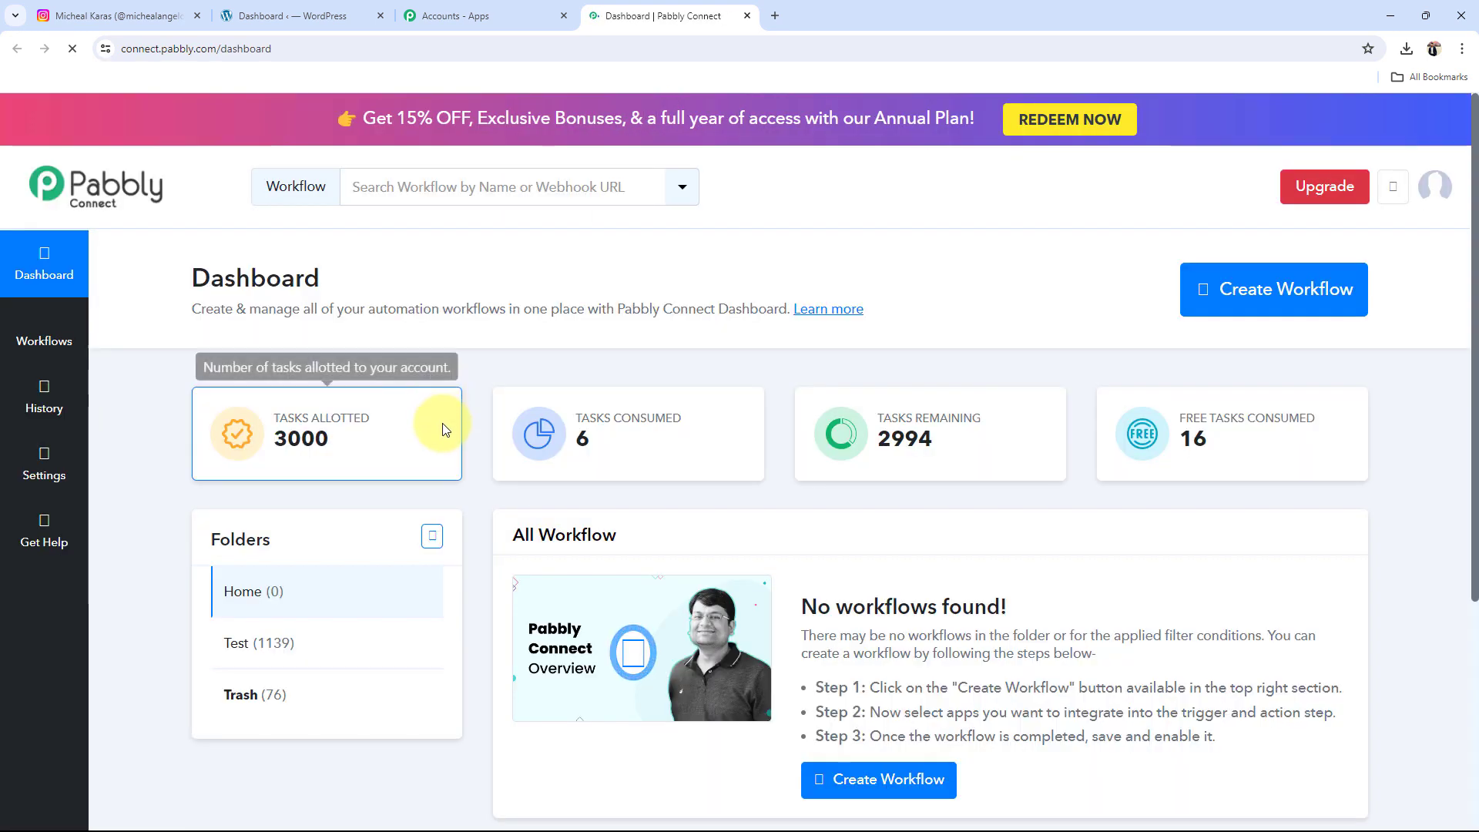
- Create a workflow named "Share Instagram Posts to WordPress" in the Home folder and collapse its trigger step
drag(198, 281, 372, 290)
click(630, 339)
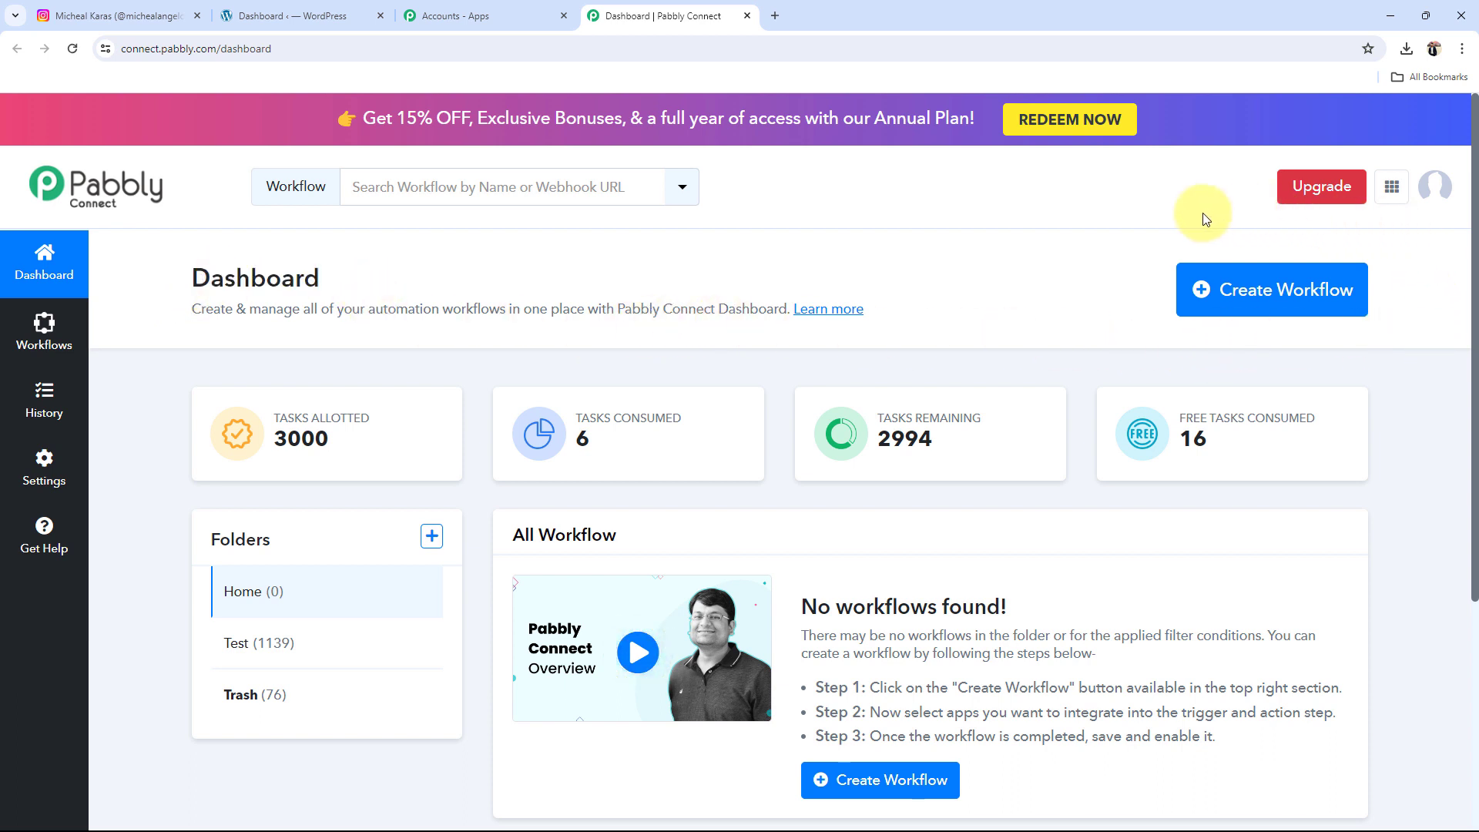
click(1255, 288)
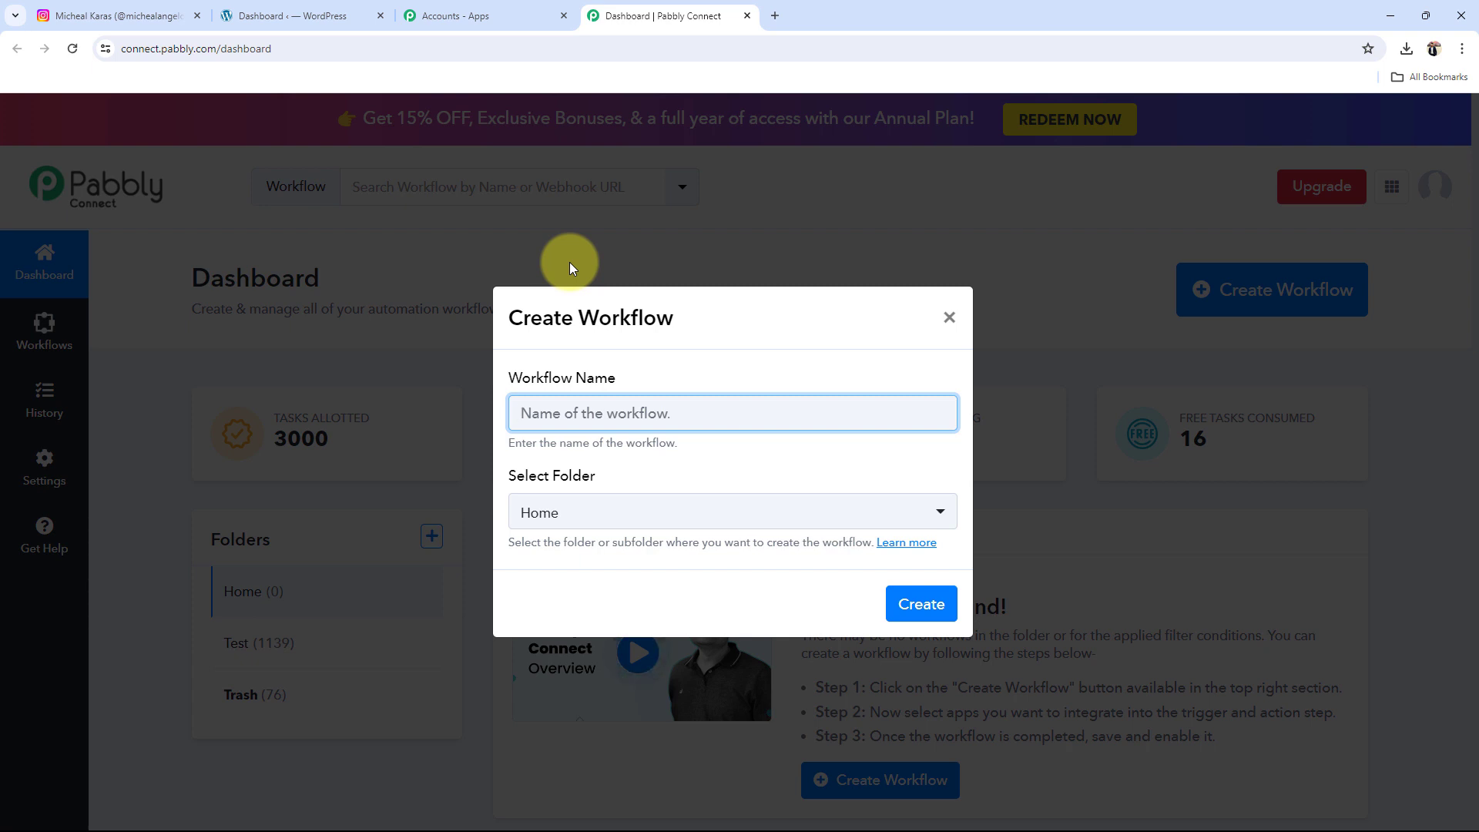
text(Share Instagram Posts to WordPress)
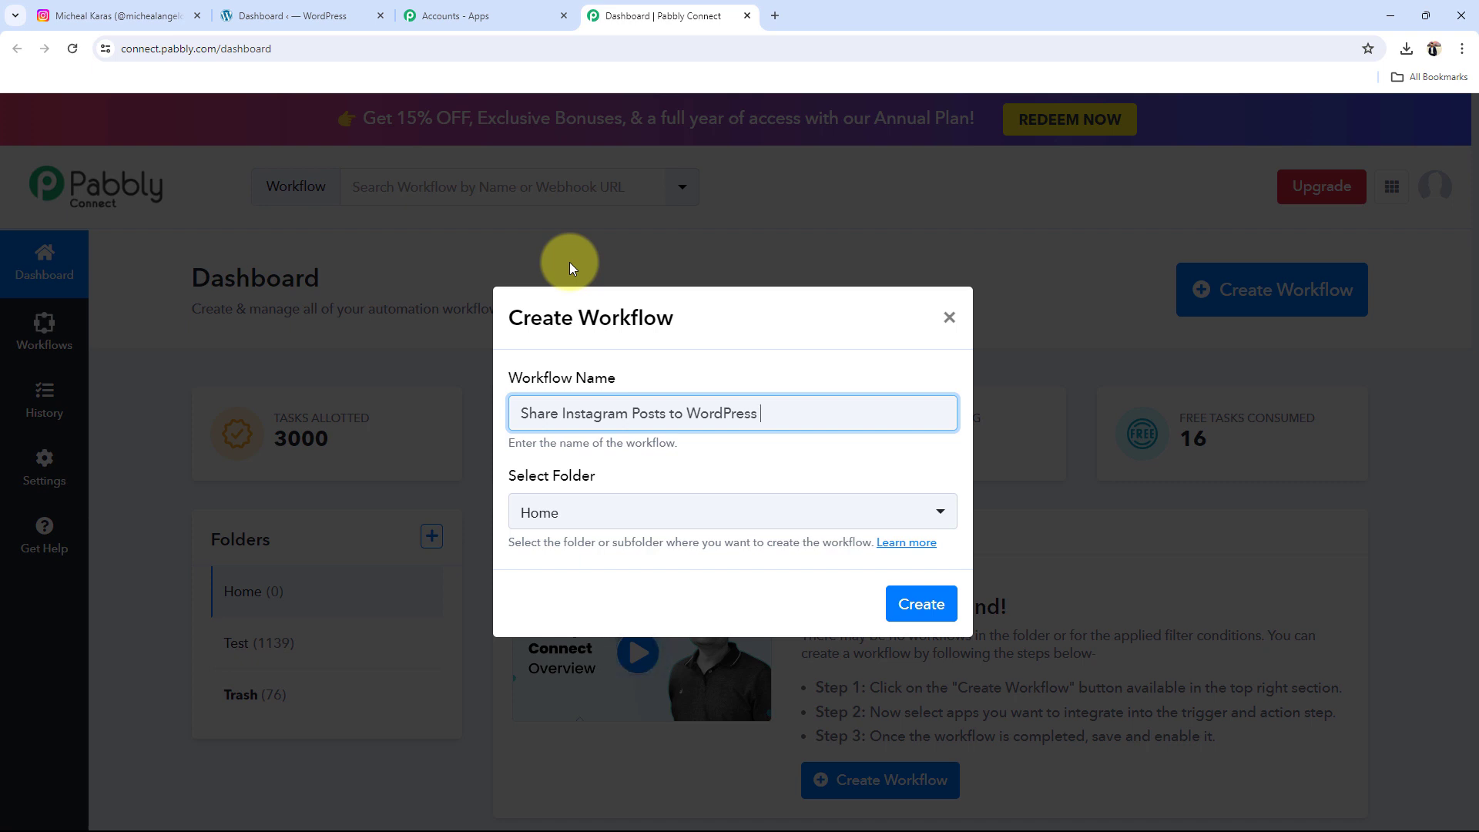
click(759, 525)
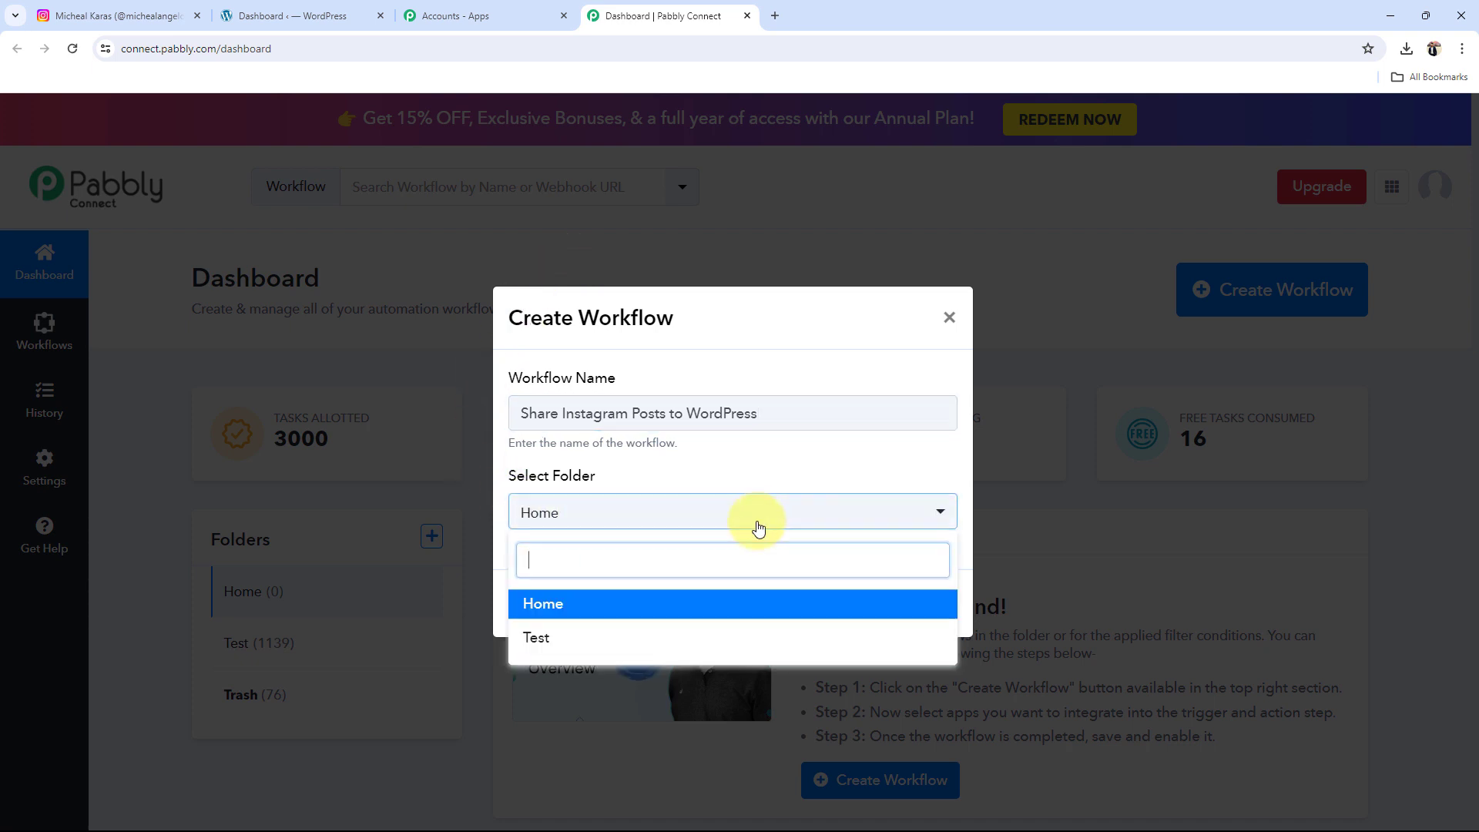
click(544, 603)
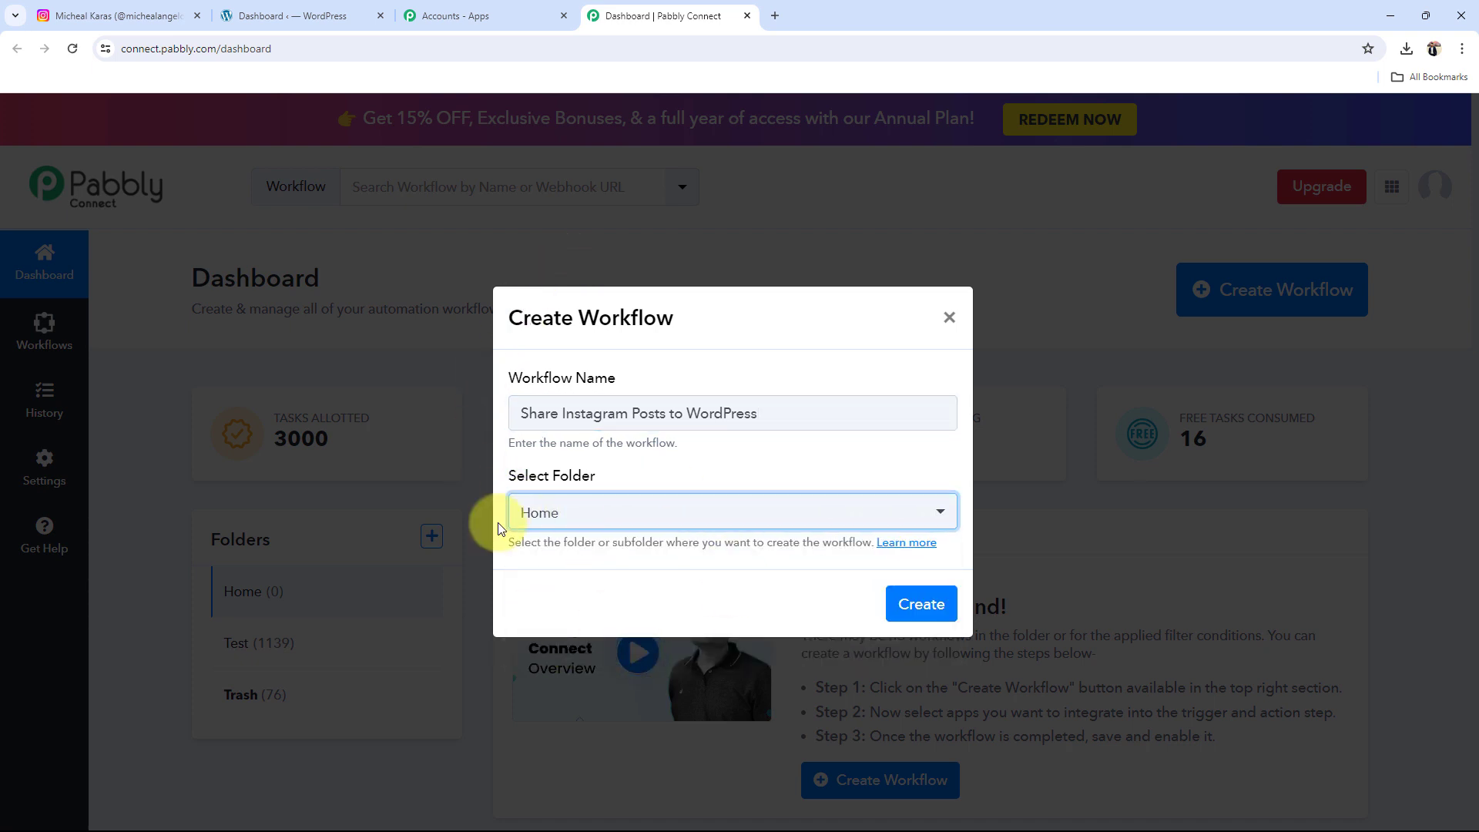
click(921, 604)
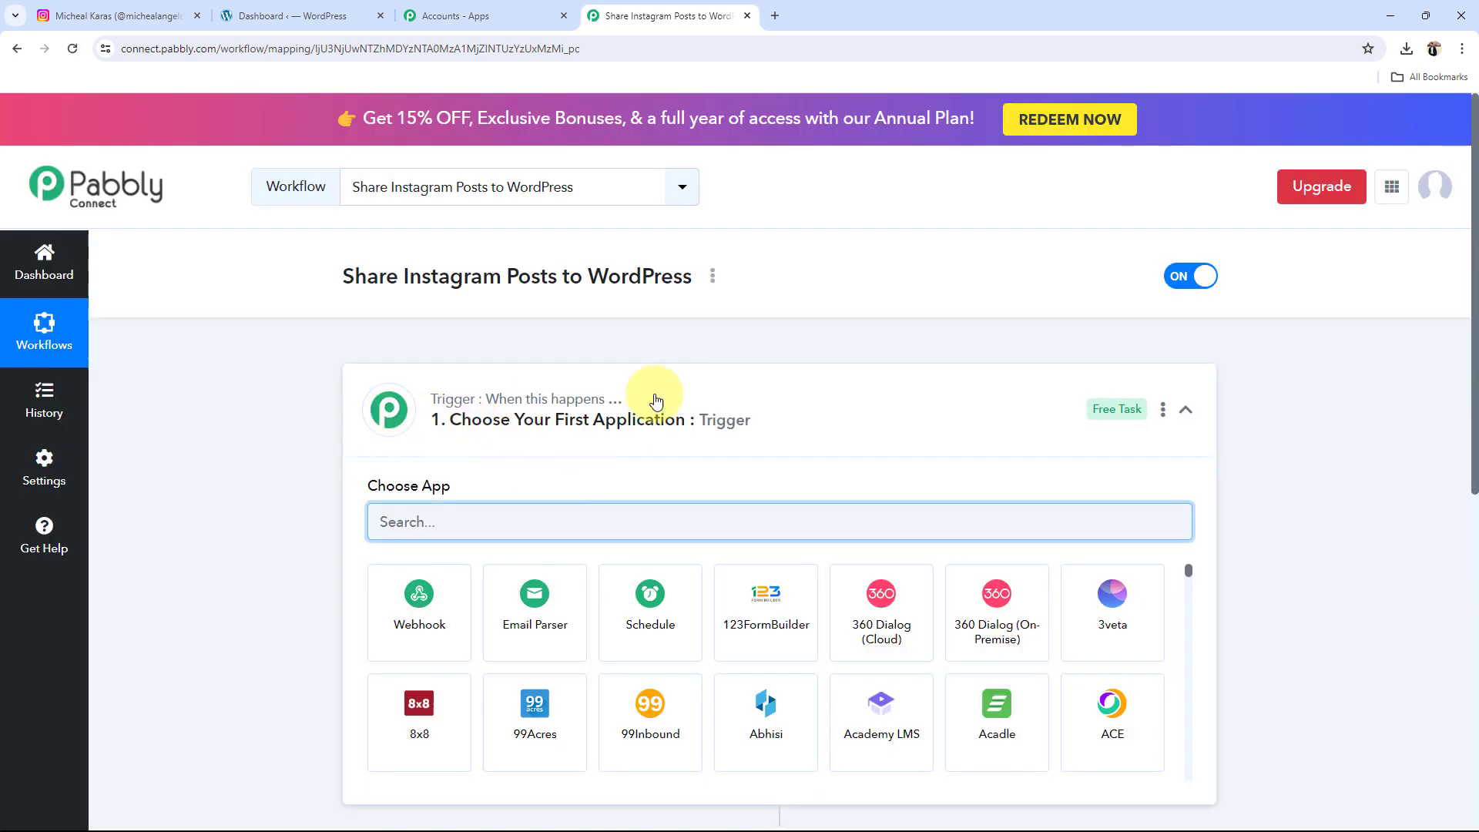
click(755, 381)
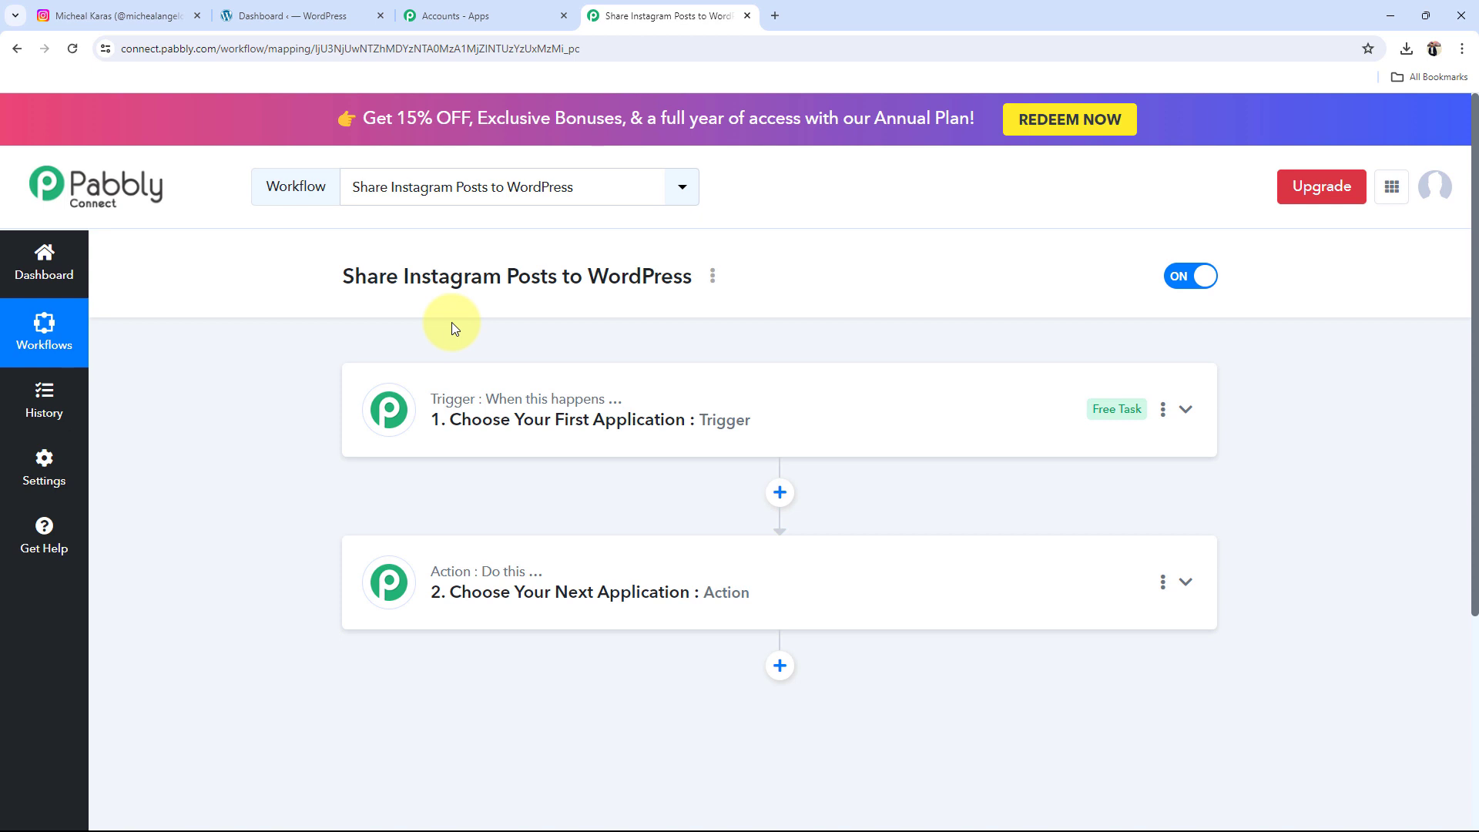
- Switch to Instagram and WordPress to view the source profile and the destination dashboard
click(62, 13)
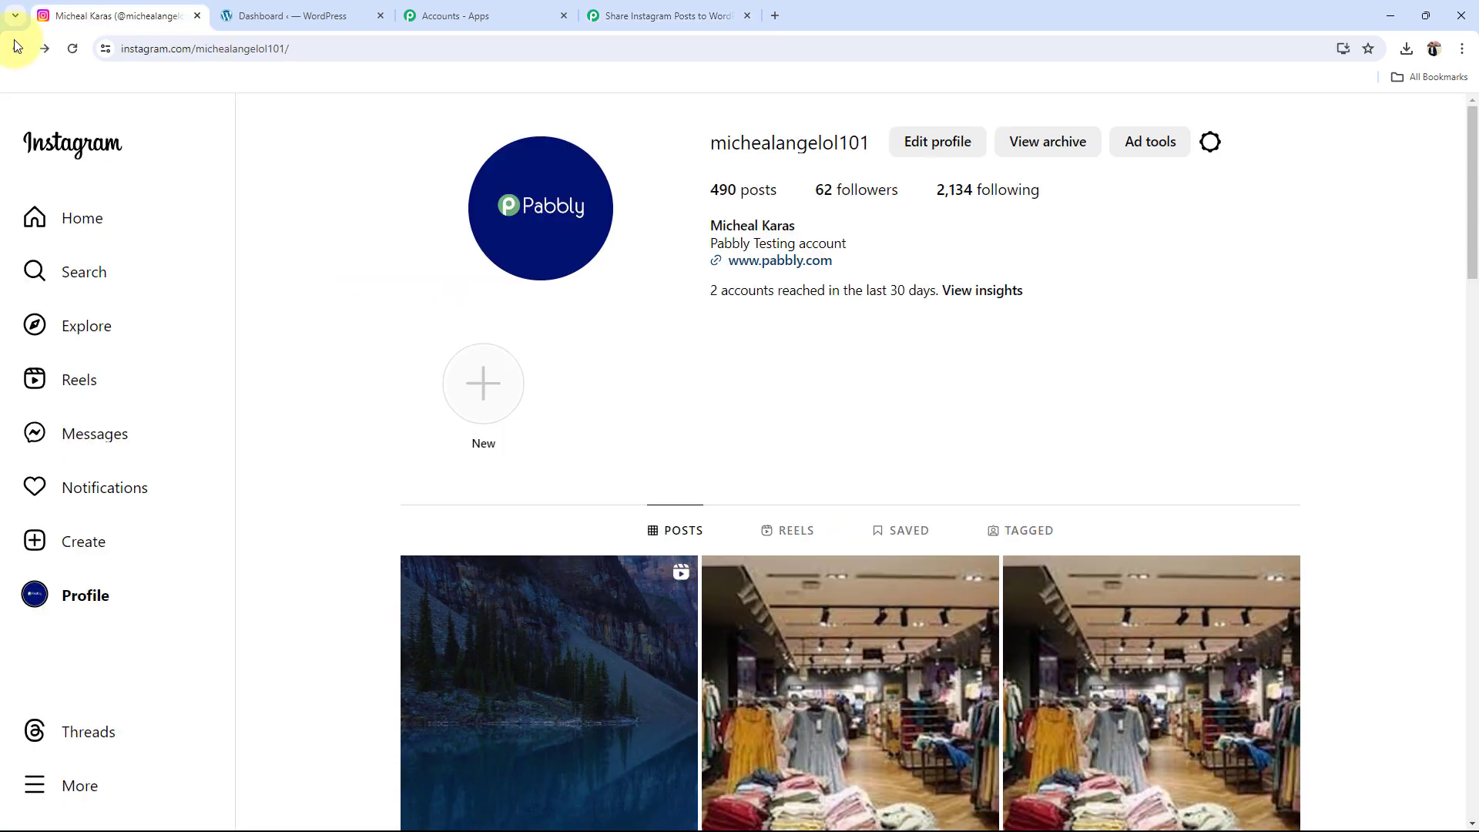
click(231, 14)
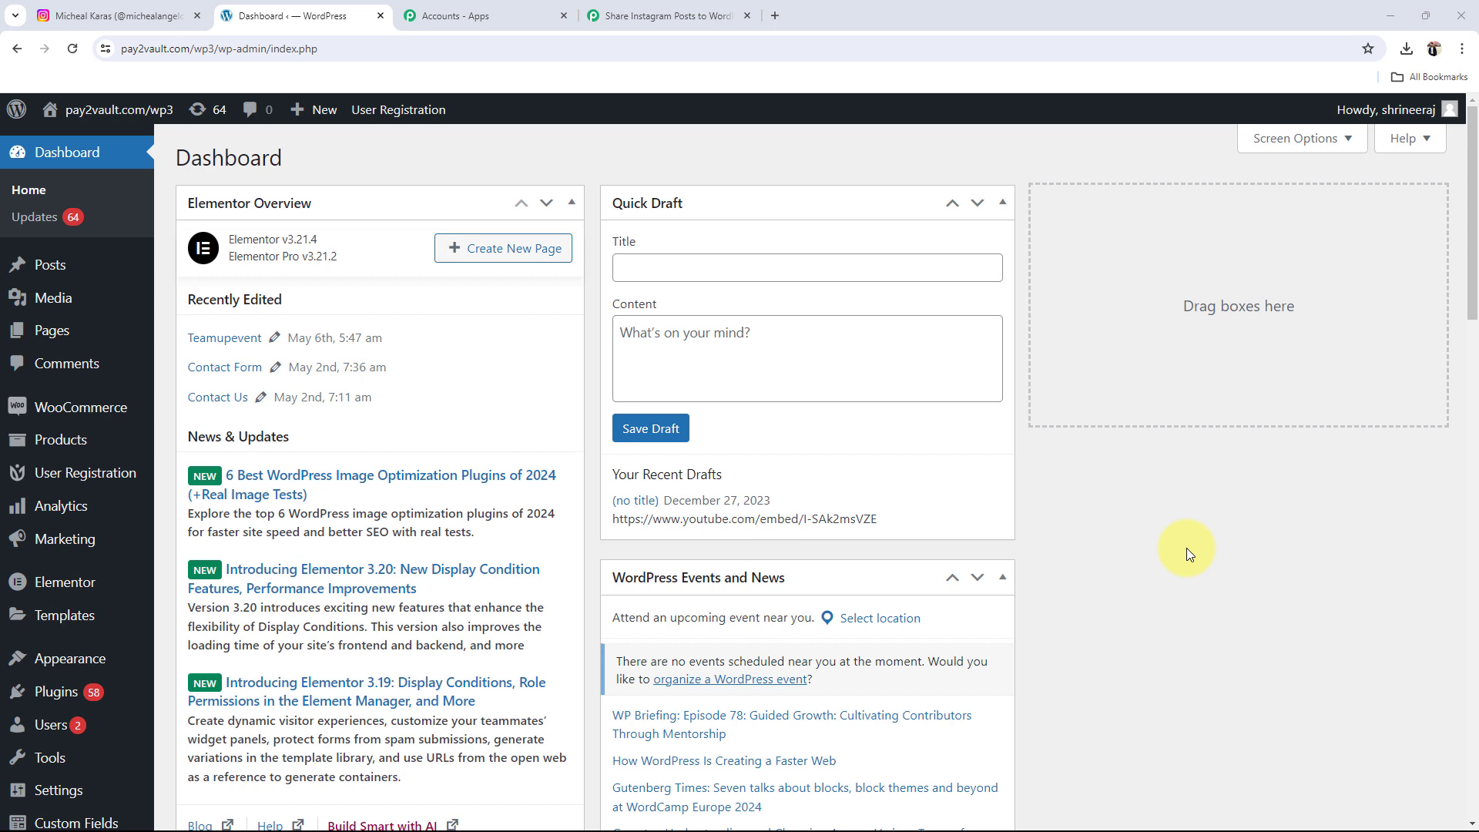
click(48, 14)
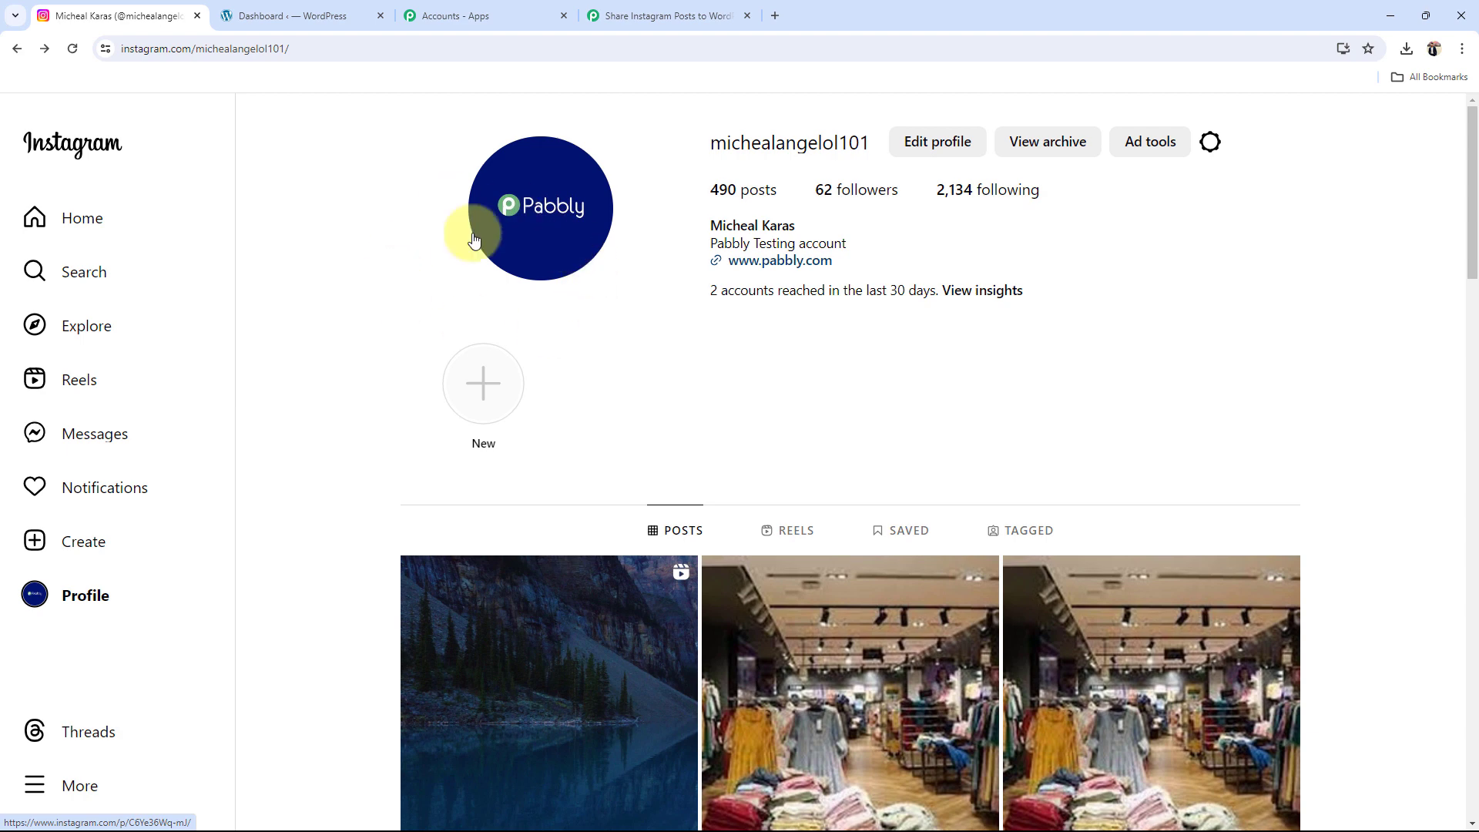
- Switch back to the Pabbly Connect workflow and set its trigger to Instagram for Business with the event New Media Posted in My Account
click(651, 15)
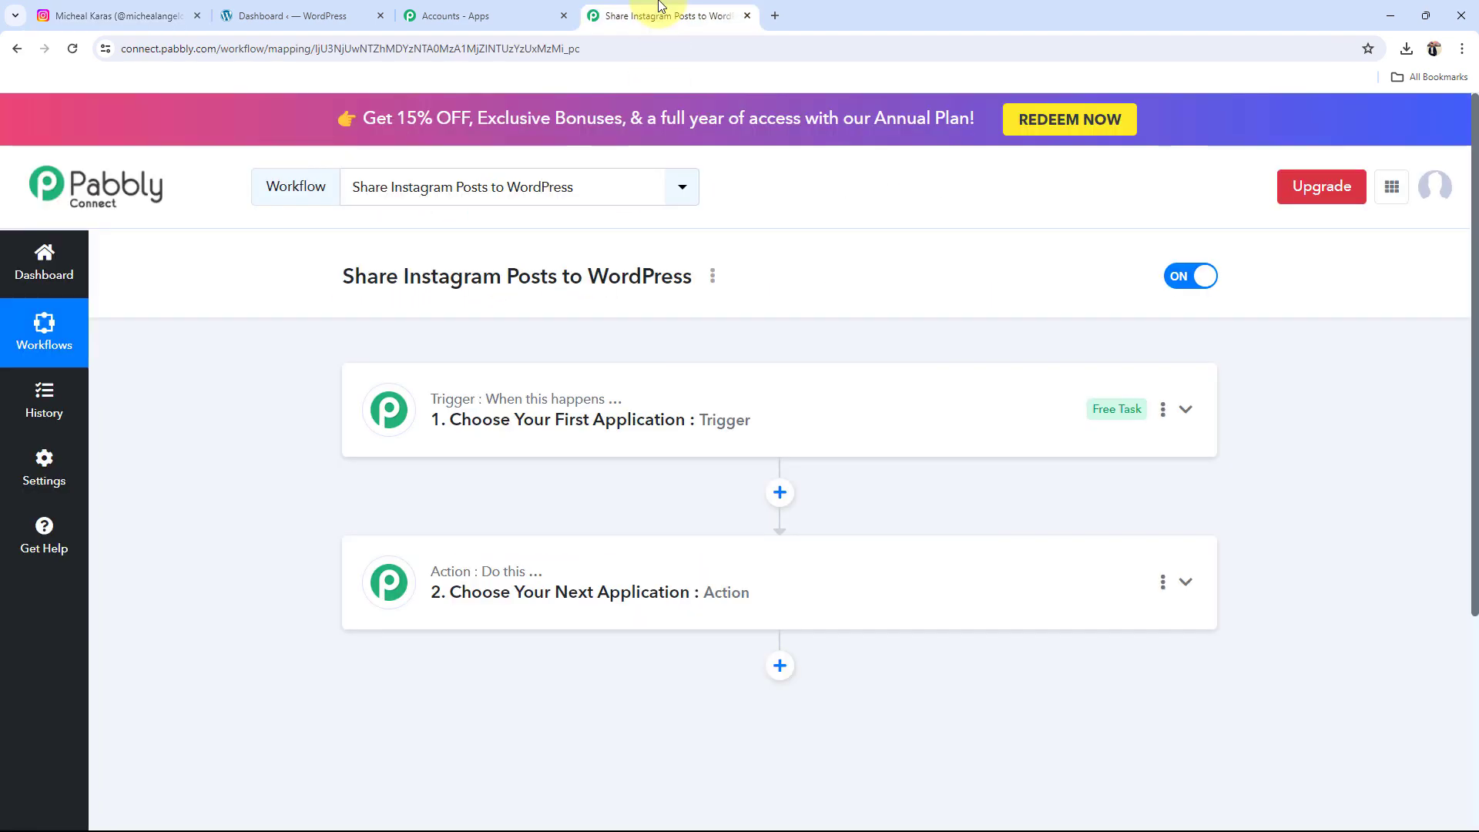
click(479, 419)
click(443, 532)
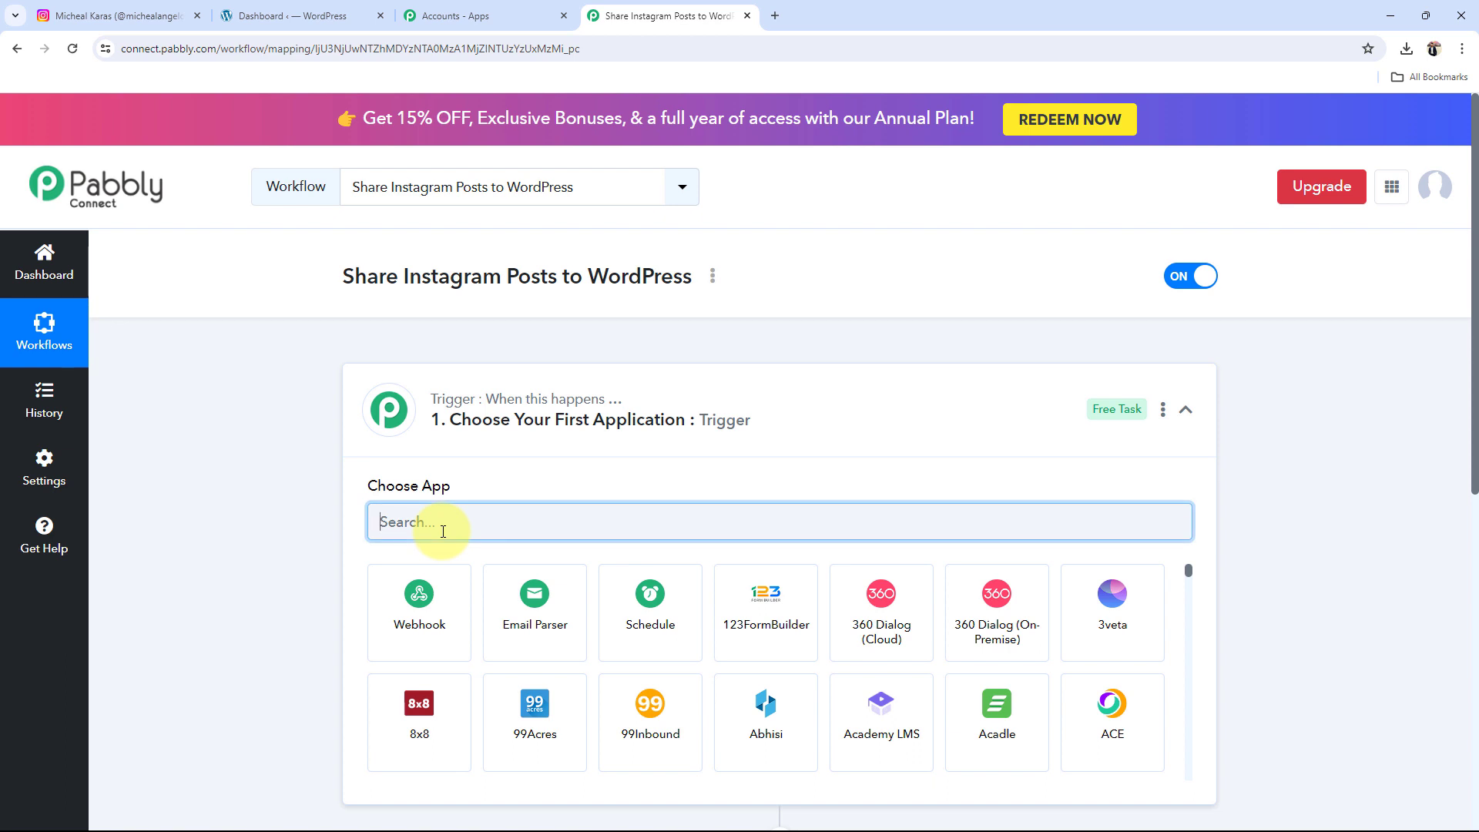
text(inst)
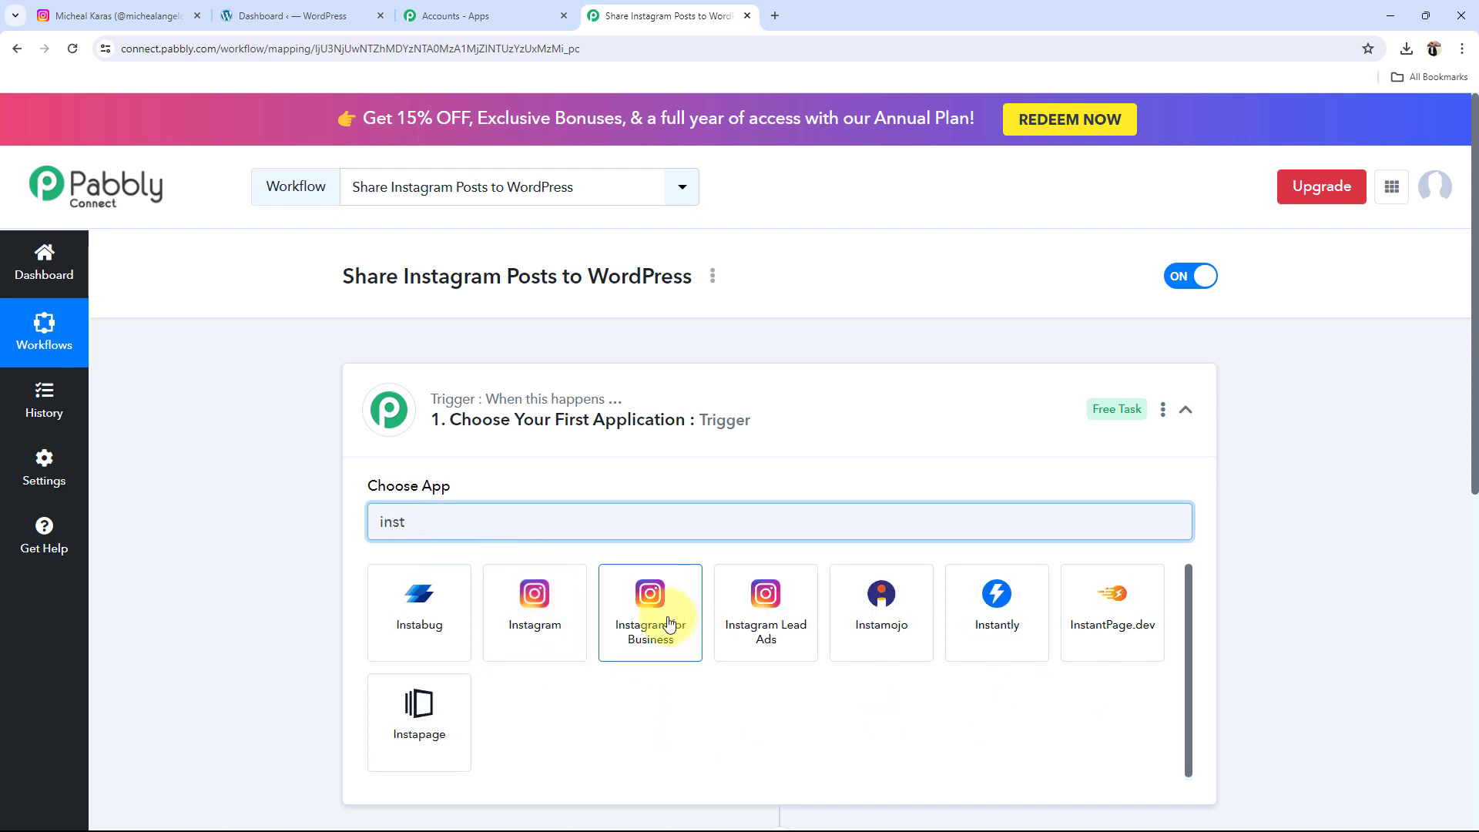
click(669, 622)
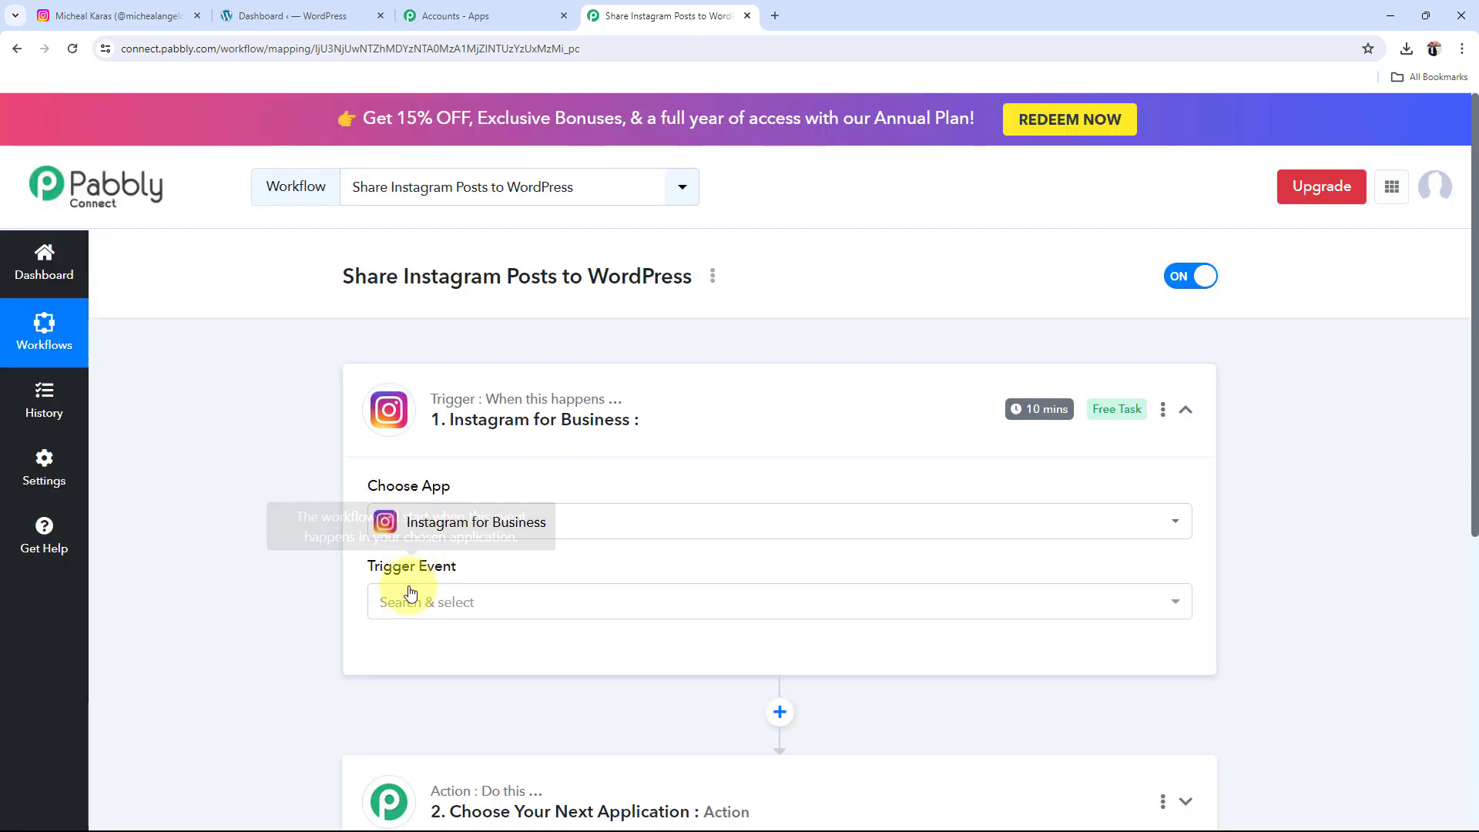
click(416, 601)
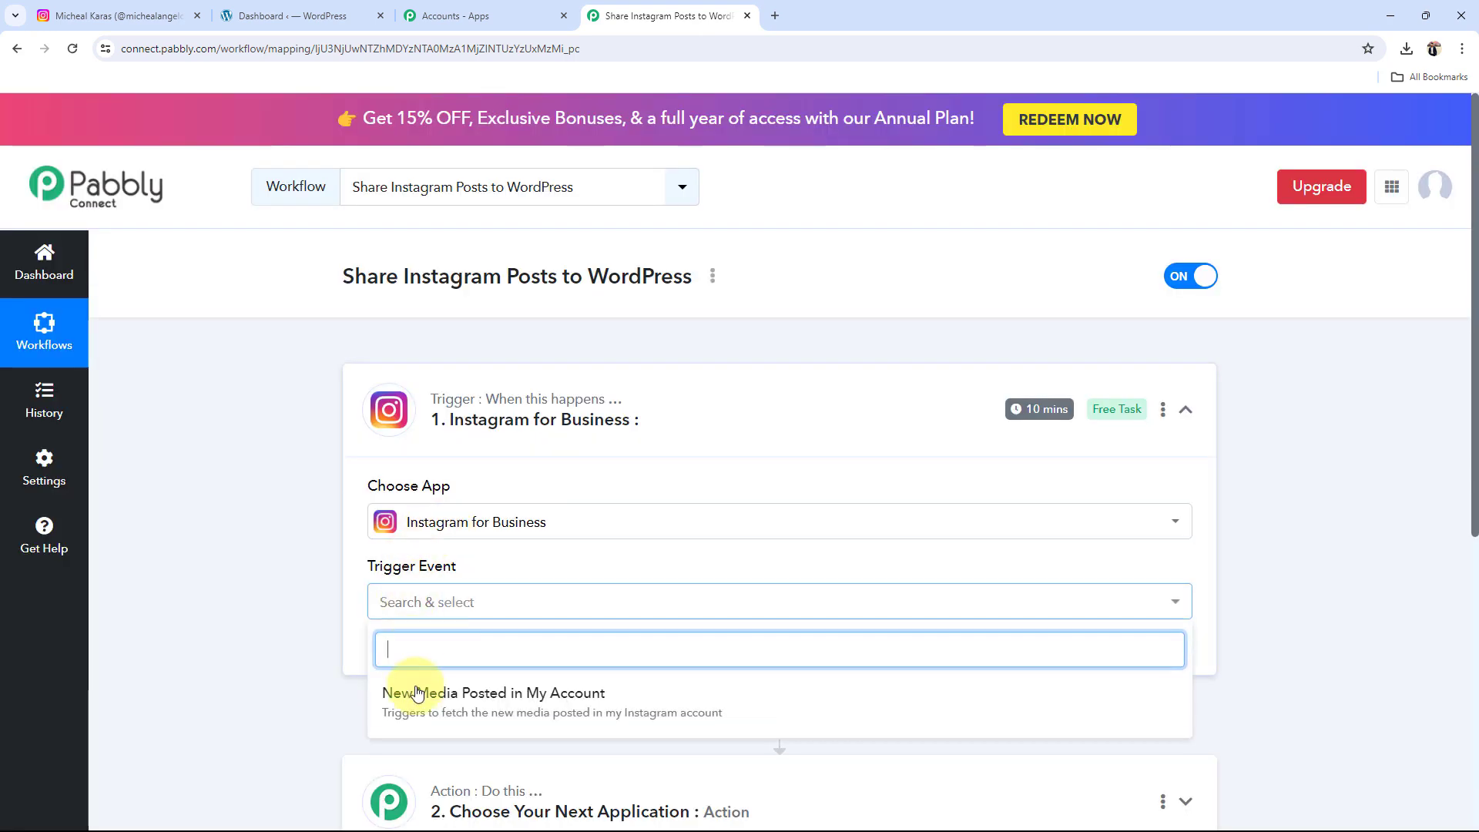
click(416, 692)
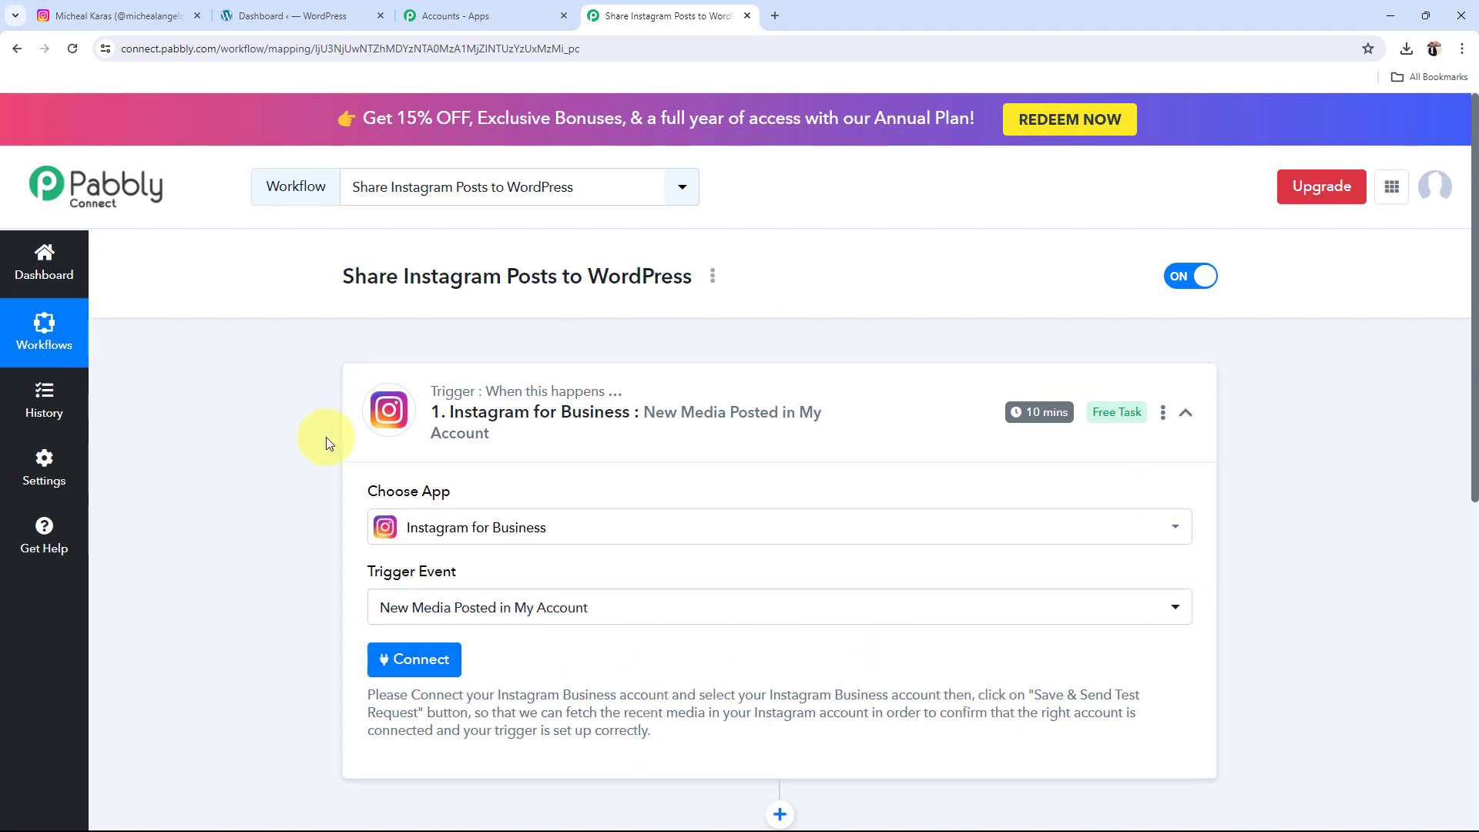
- Set the workflow's action to WordPress with the event Create a Post and collapse the action step
scroll(390, 644, down, 3)
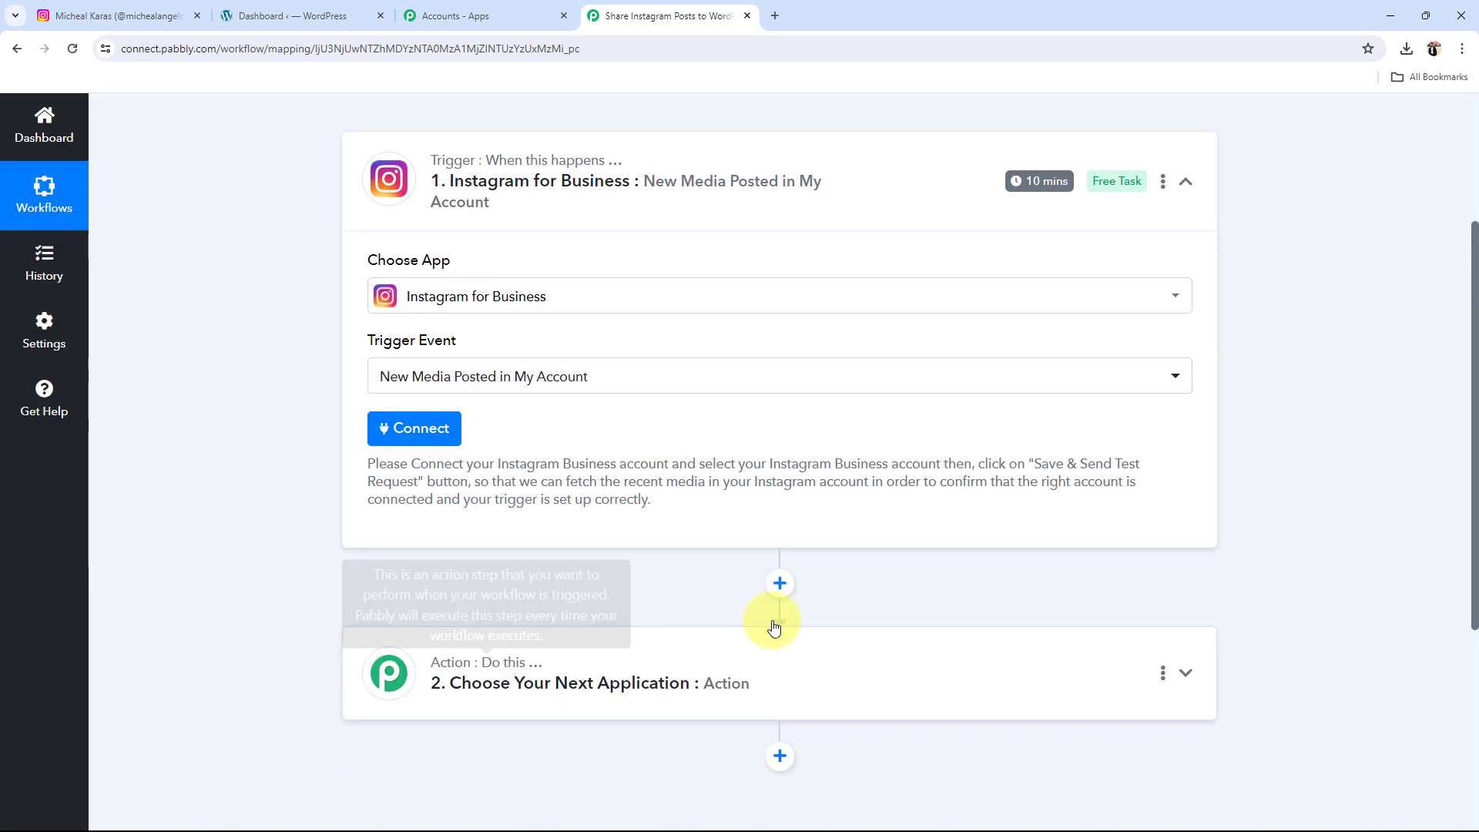
scroll(304, 554, down, 2)
click(529, 561)
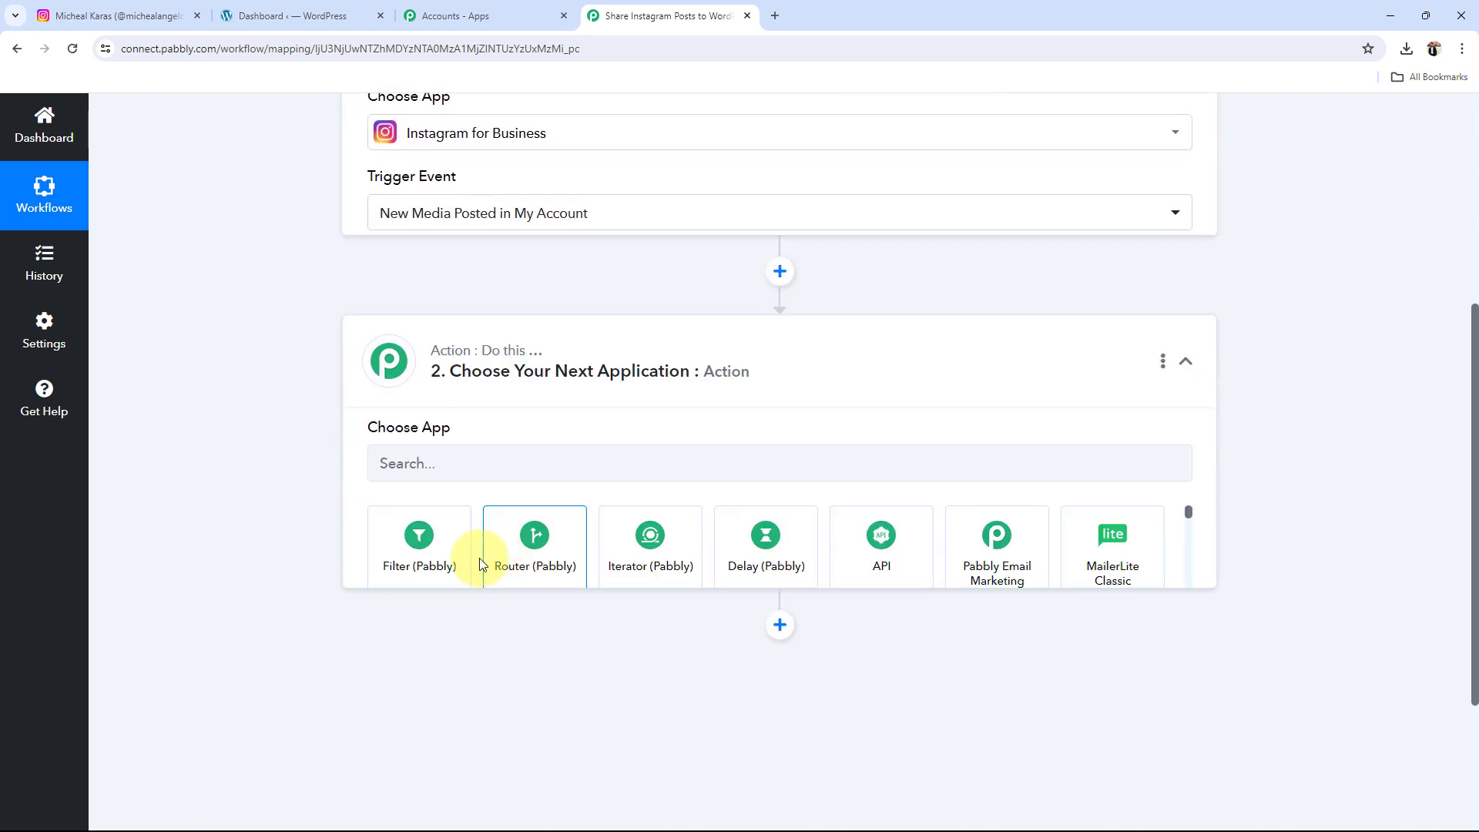
click(413, 436)
text(w)
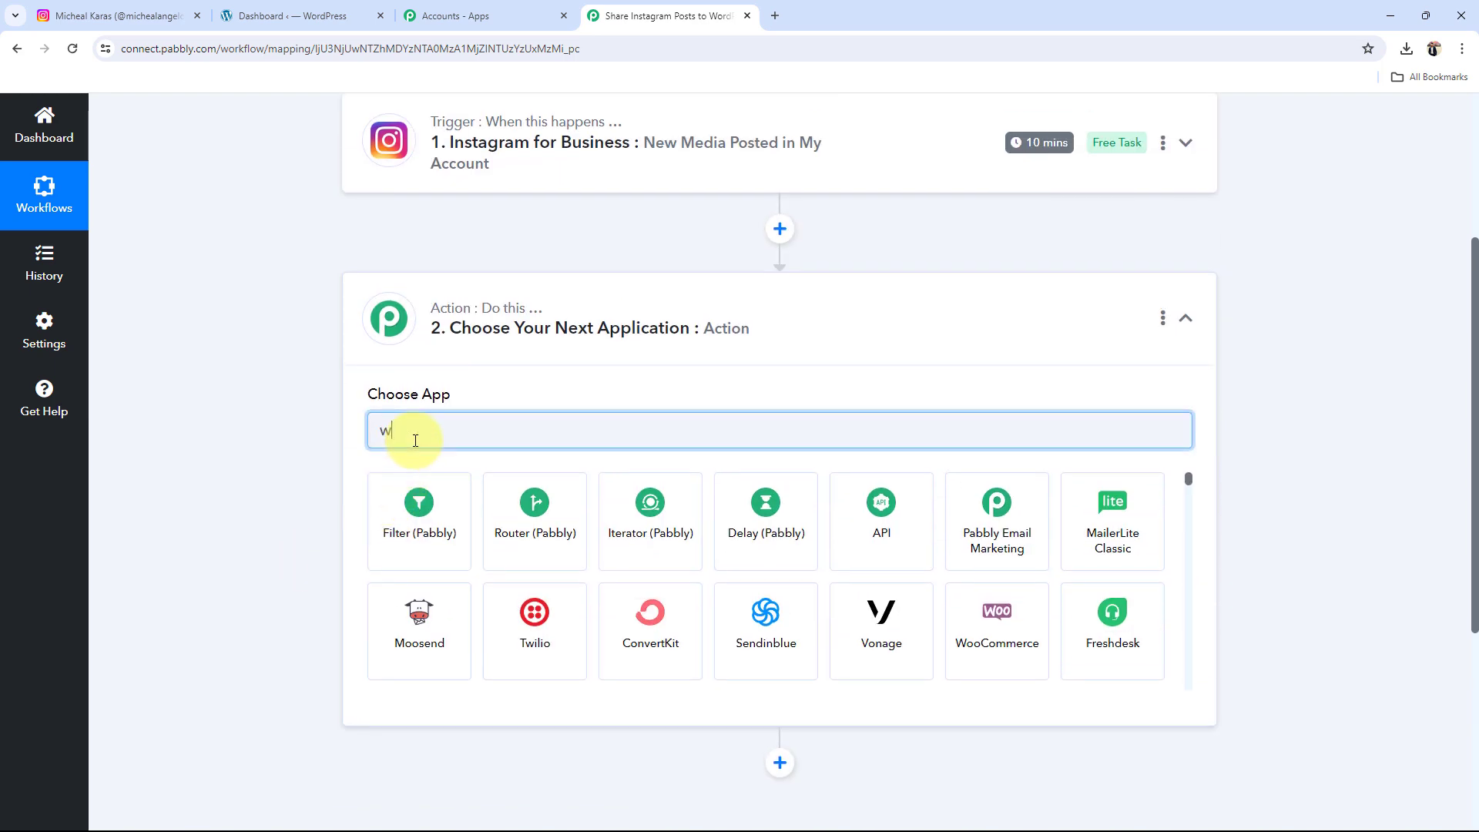
text(ordpre)
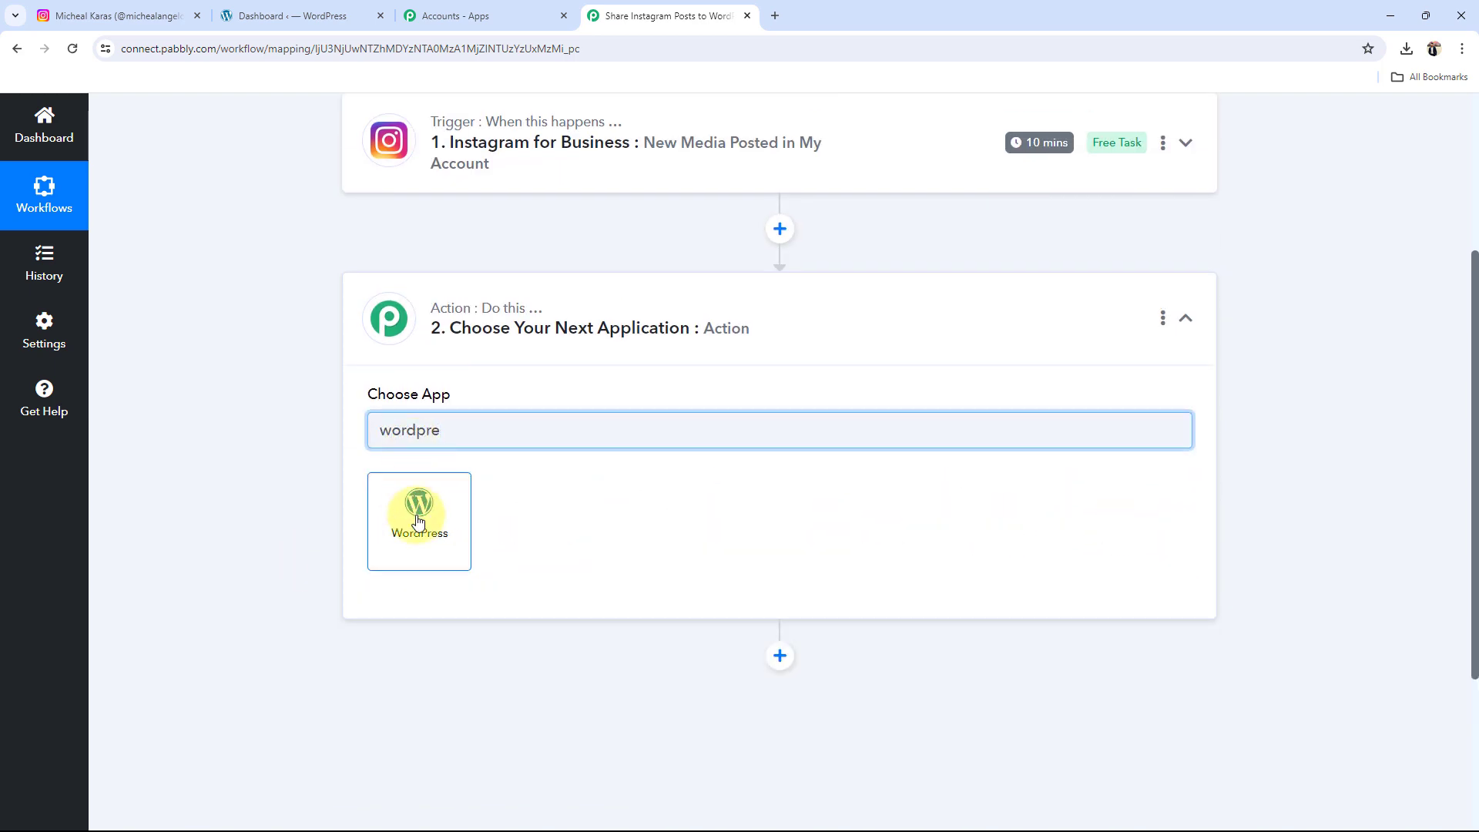
click(418, 521)
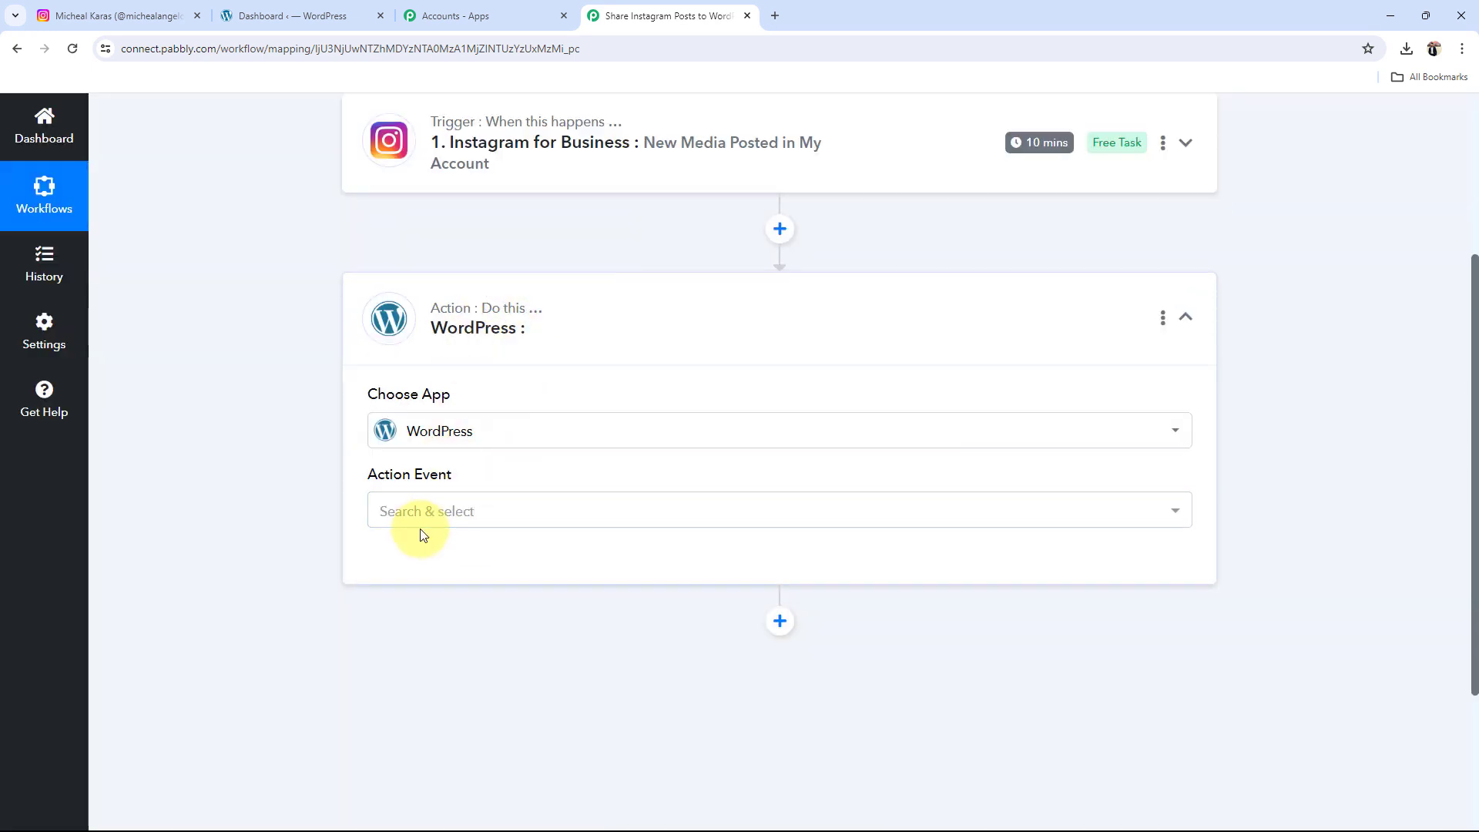
click(416, 516)
click(416, 222)
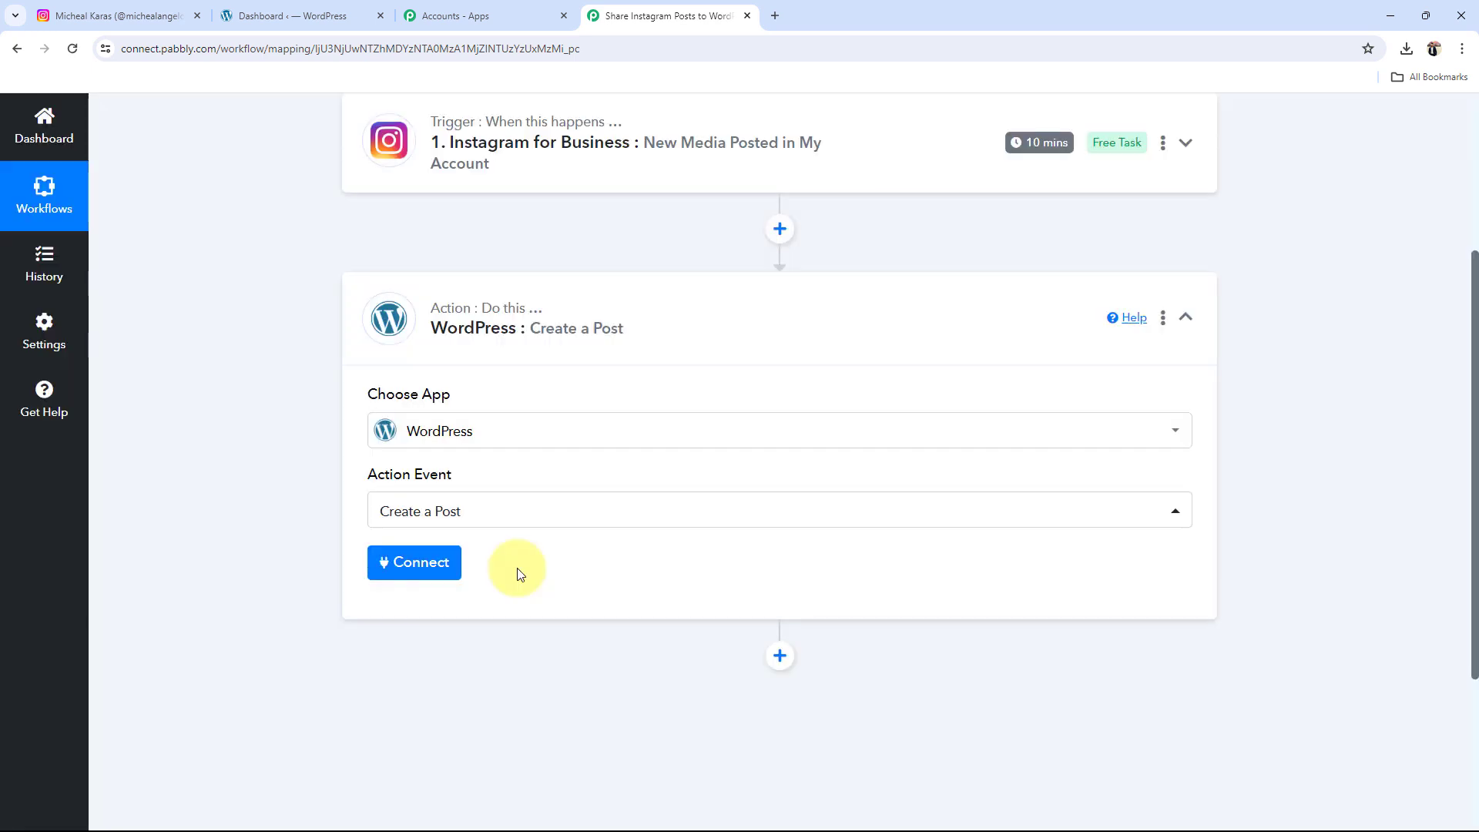
click(627, 313)
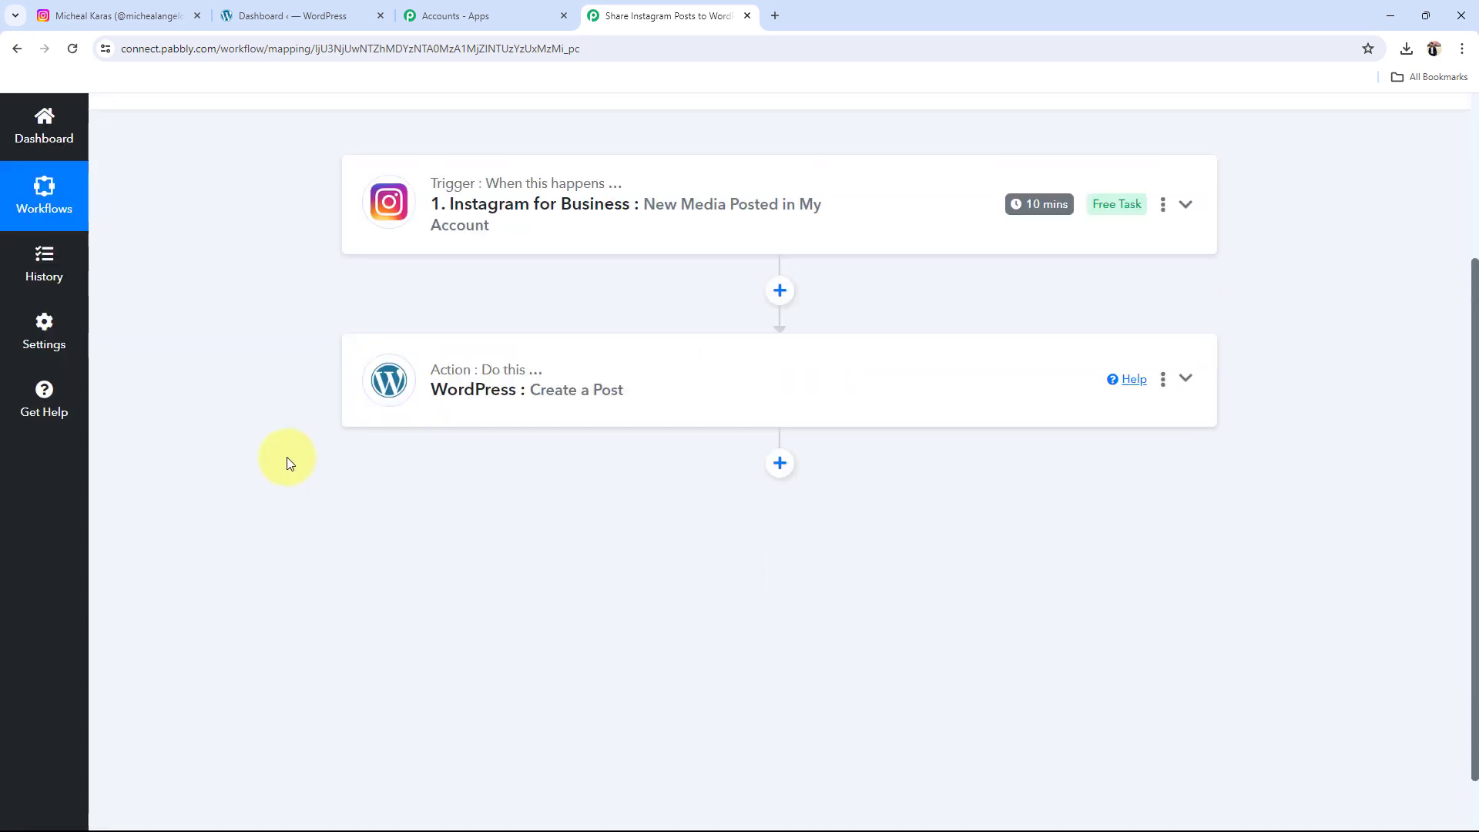
- Connect the Instagram for Business trigger to the account by adding a new connection
scroll(287, 460, up, 3)
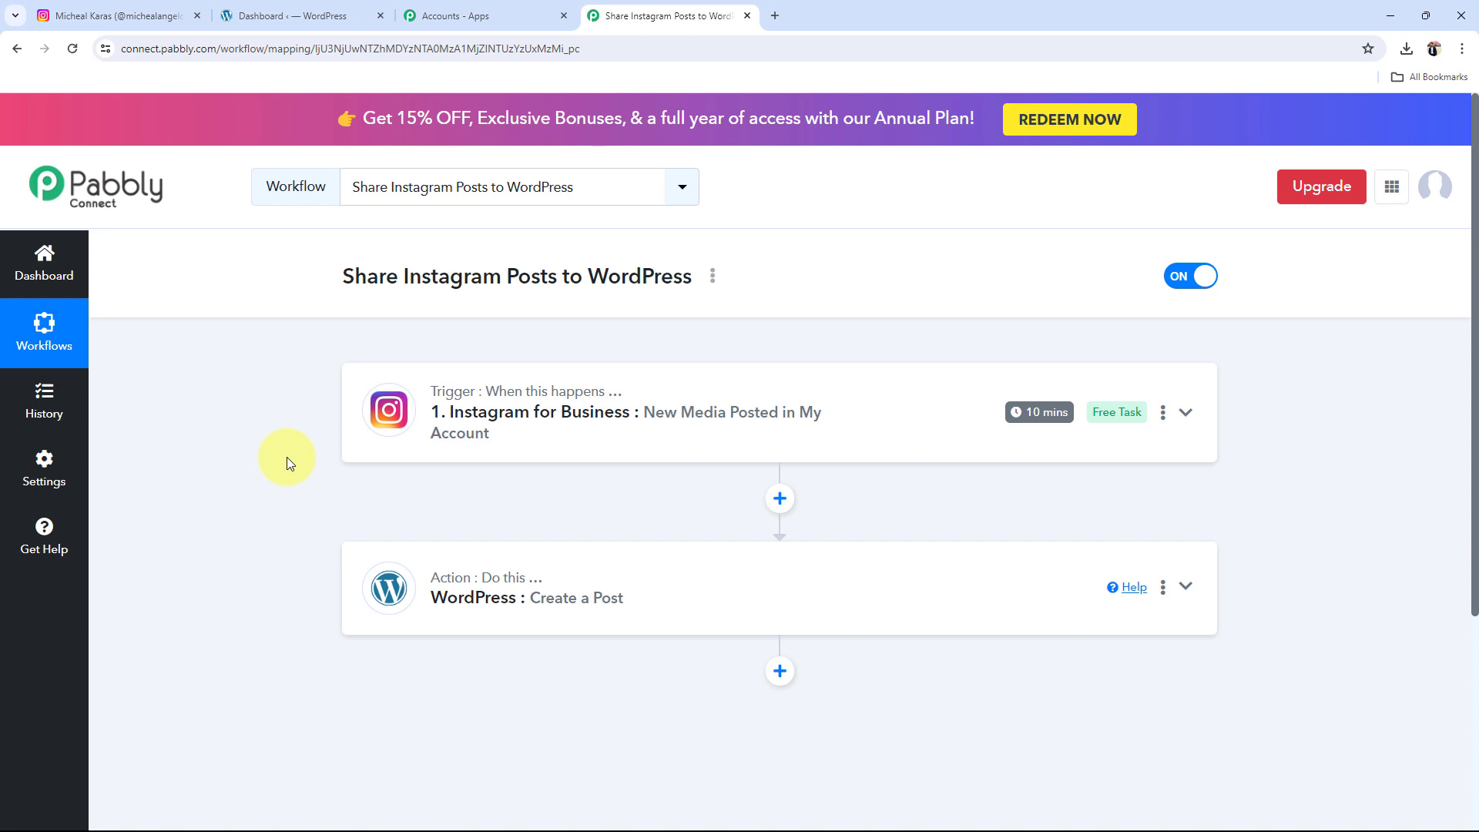
click(386, 446)
click(410, 667)
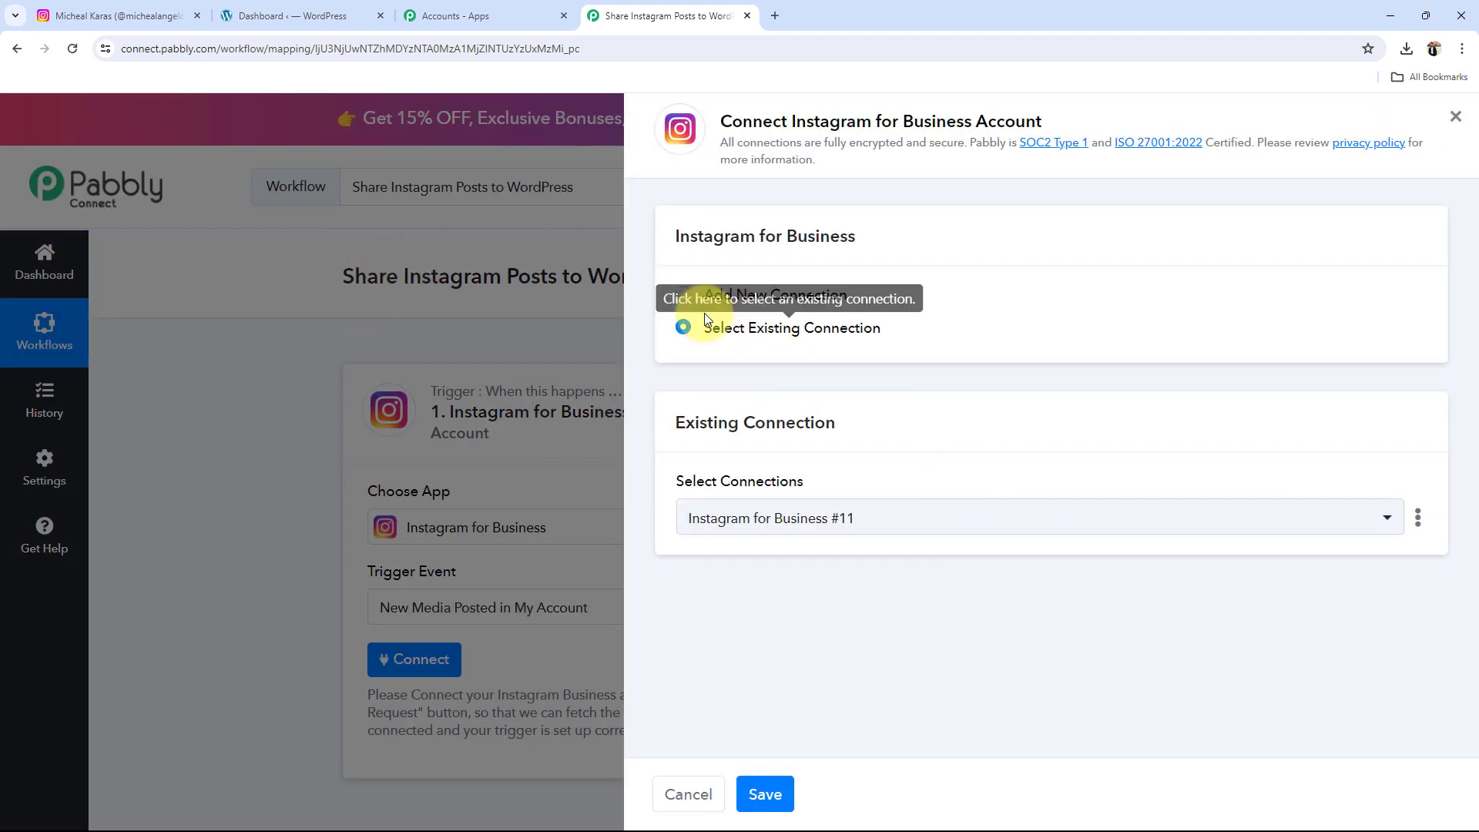
click(685, 296)
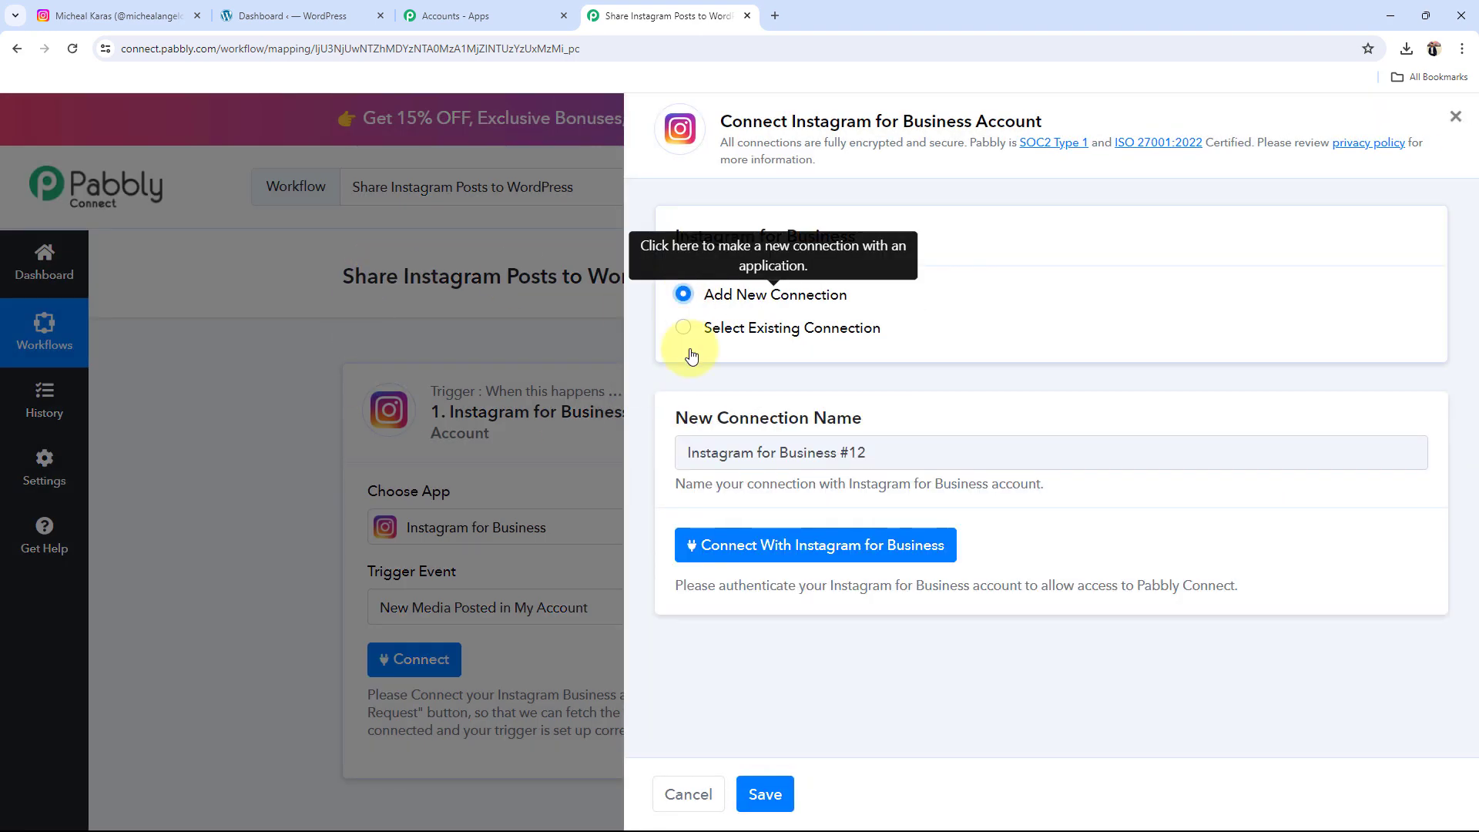
click(741, 543)
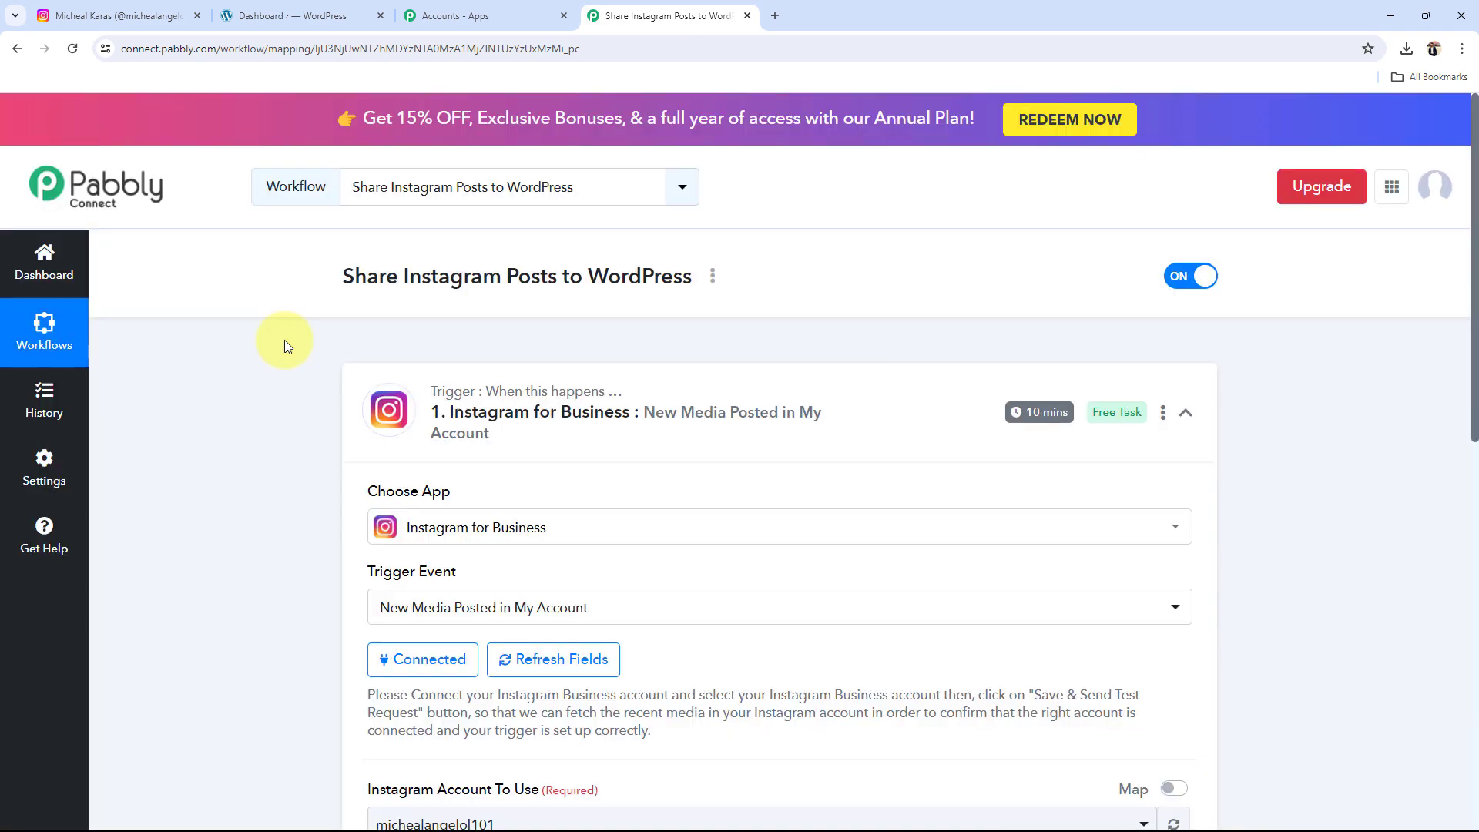
scroll(284, 340, down, 4)
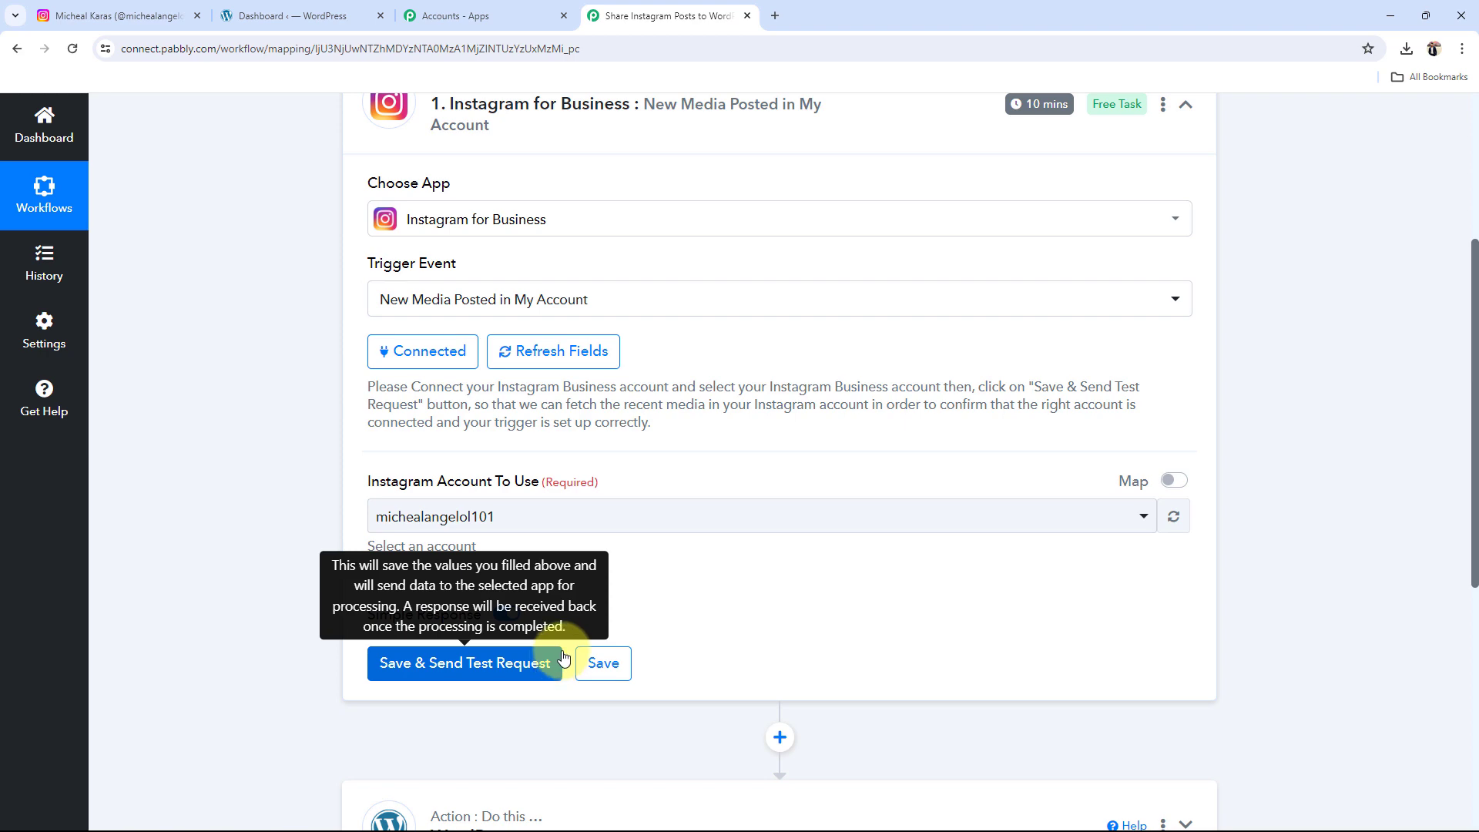
- Switch between the Instagram profile and the Pabbly Connect workflow to check the existing posts and the account selected for the trigger
click(150, 14)
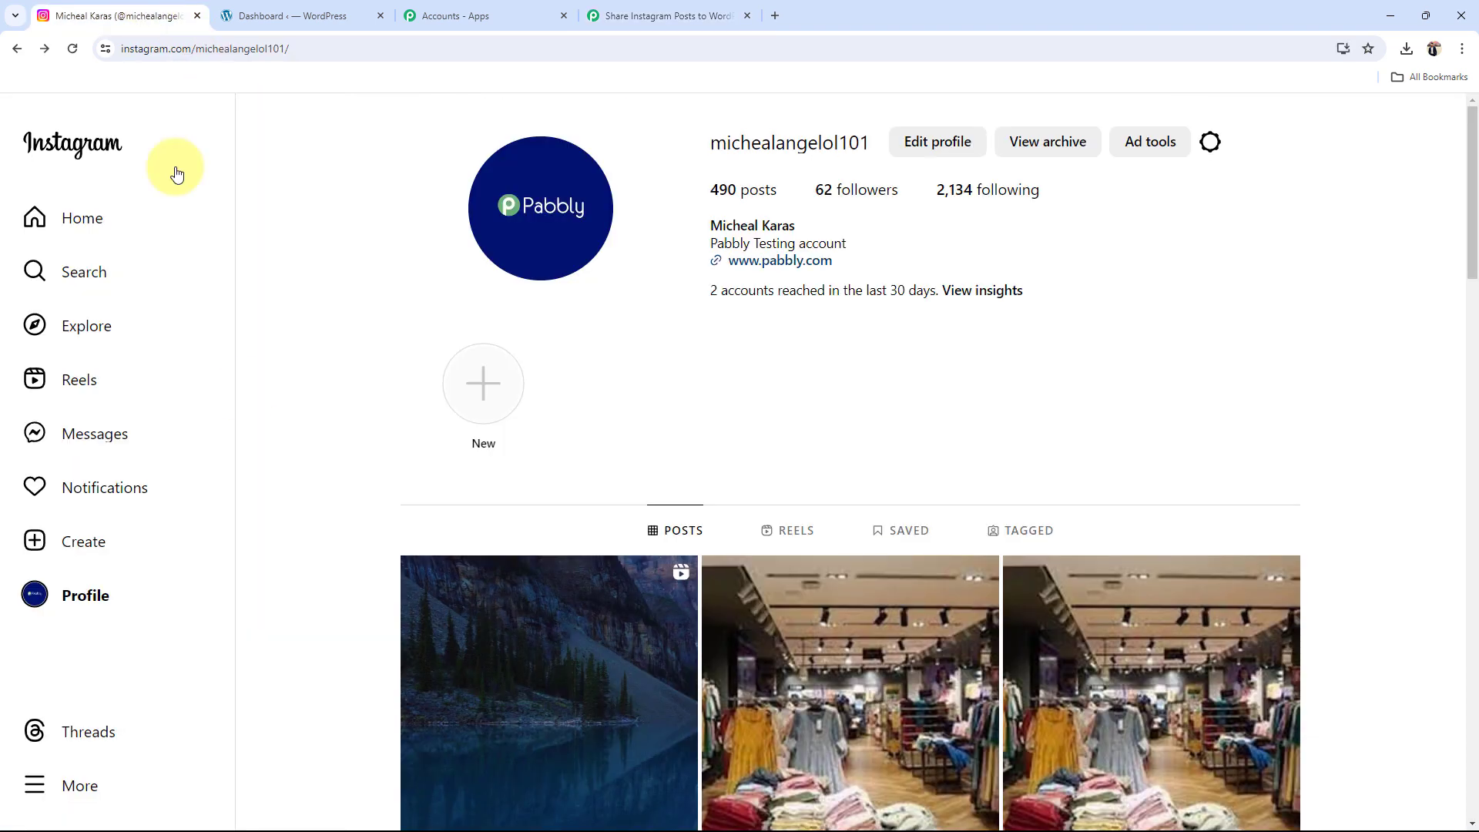
click(609, 6)
click(89, 6)
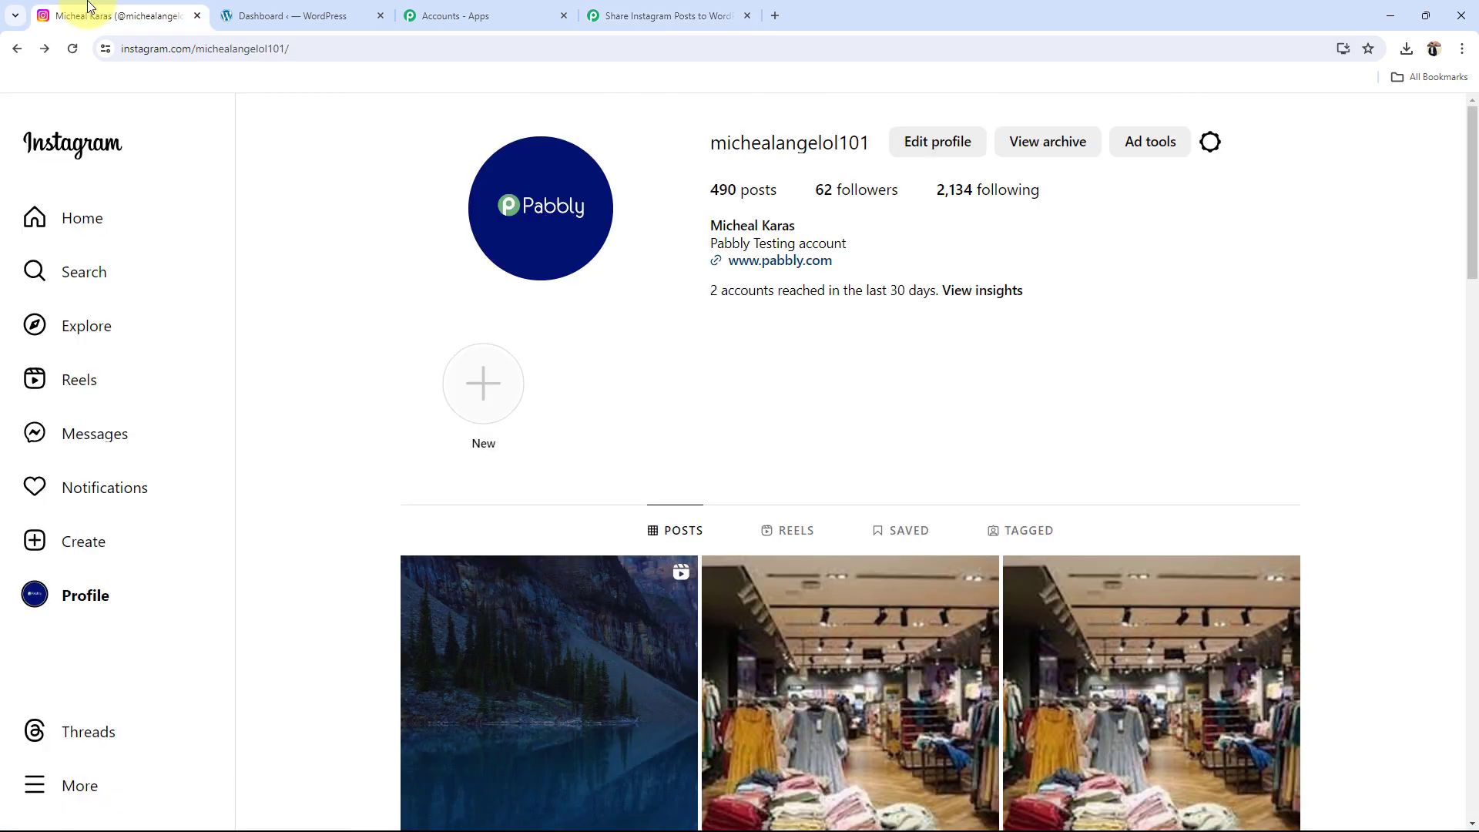
scroll(287, 497, down, 3)
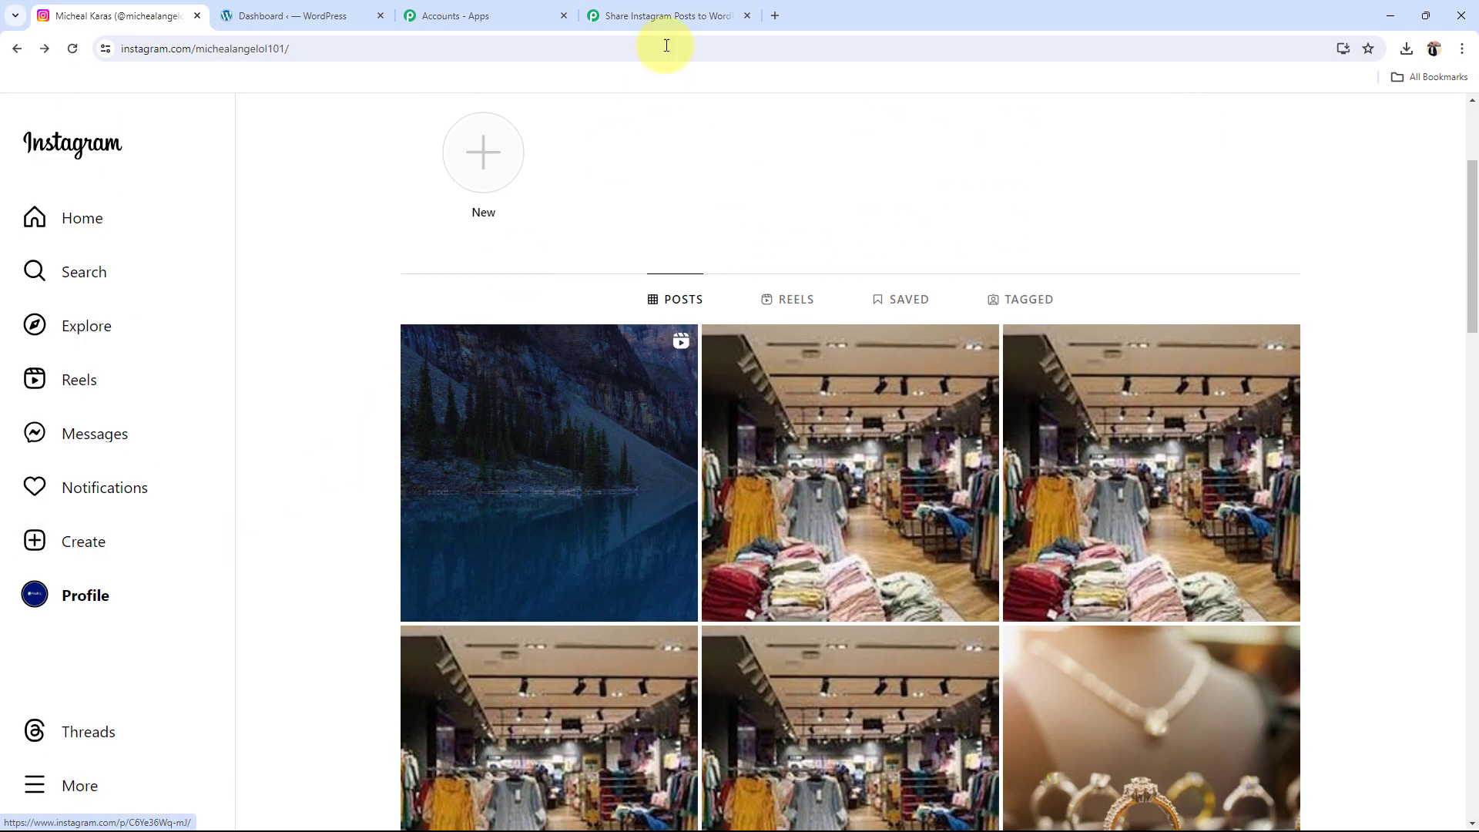
click(662, 15)
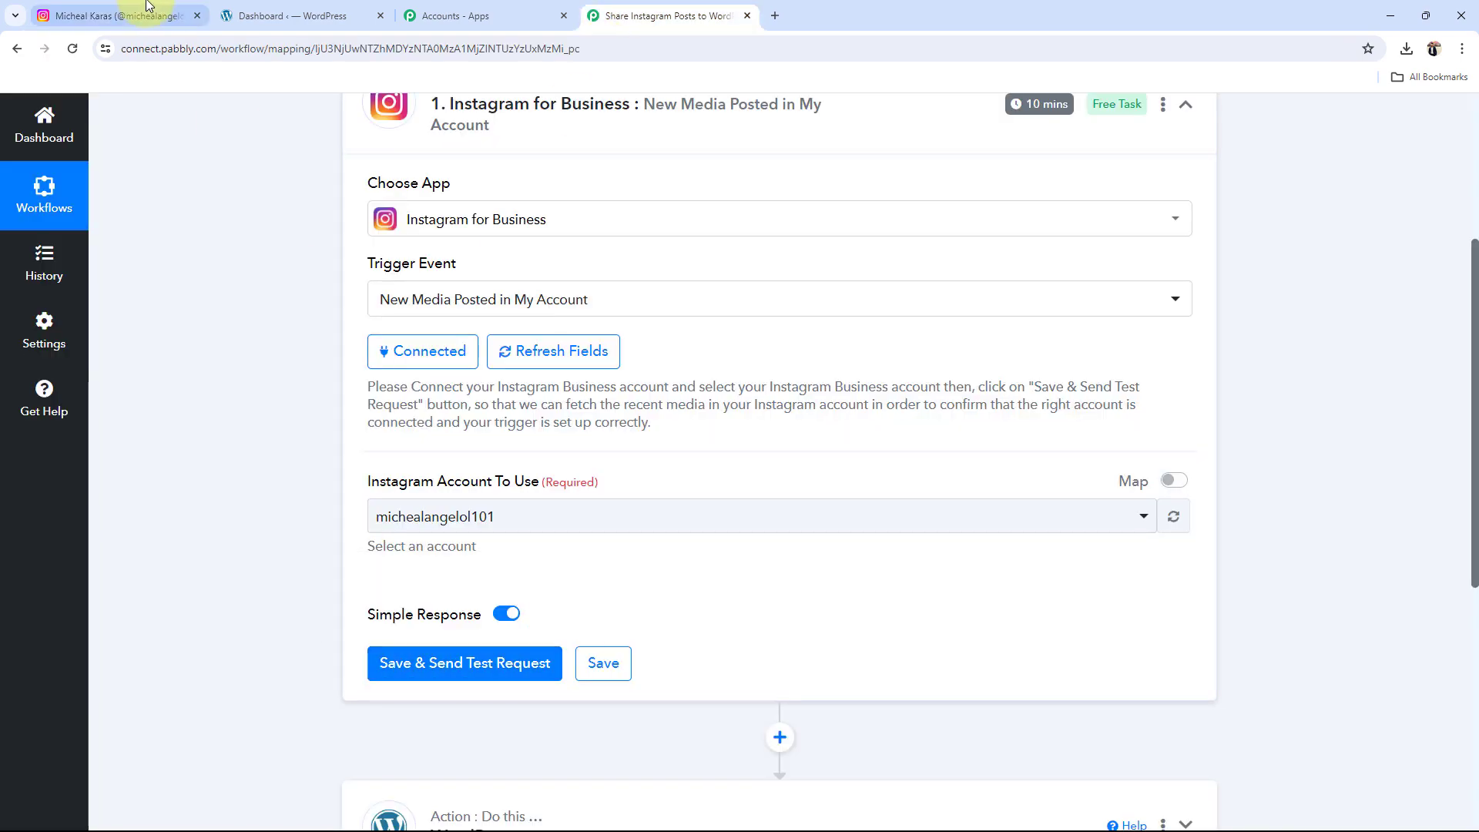
click(129, 15)
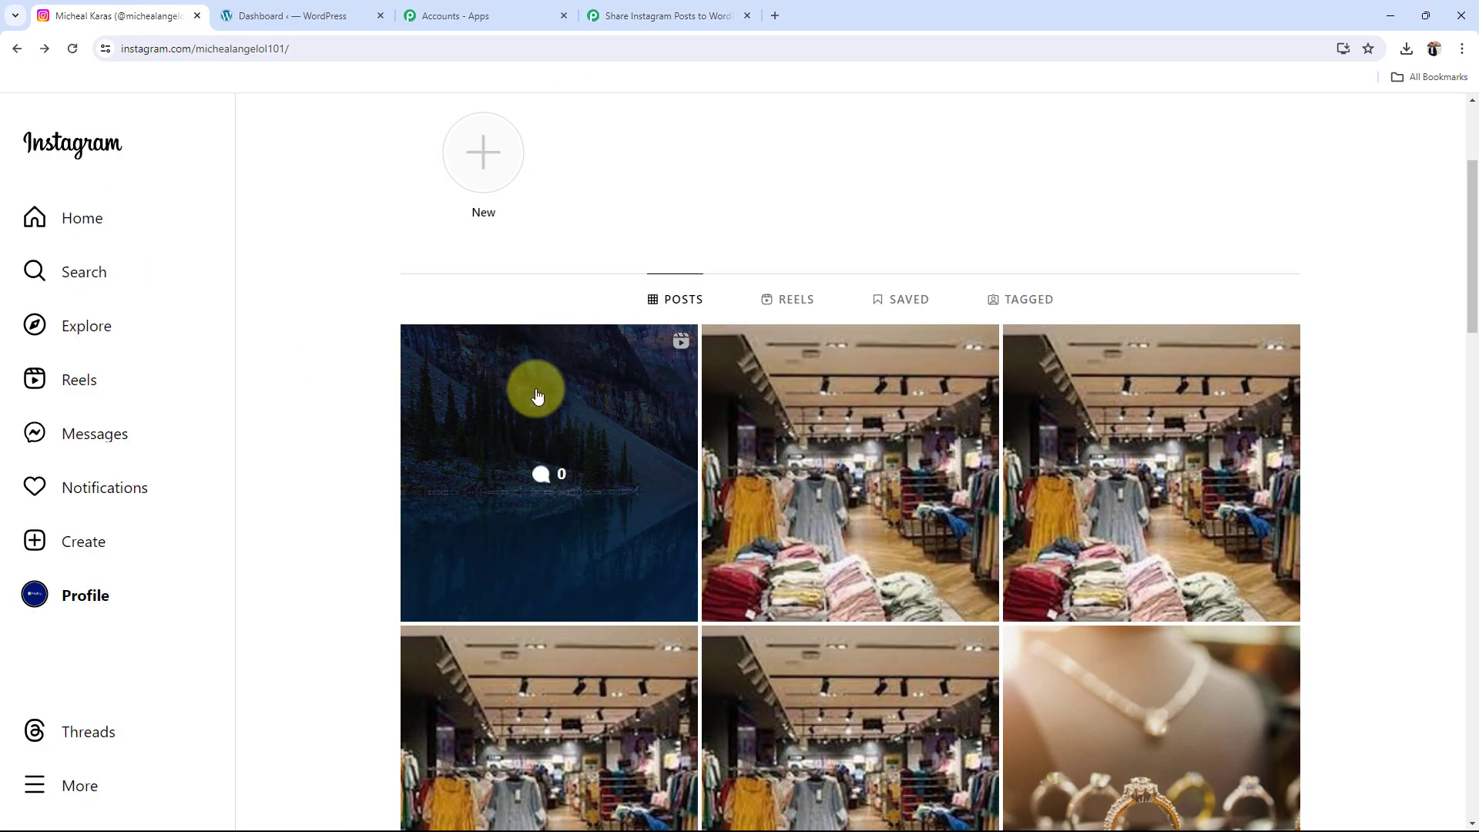
click(703, 14)
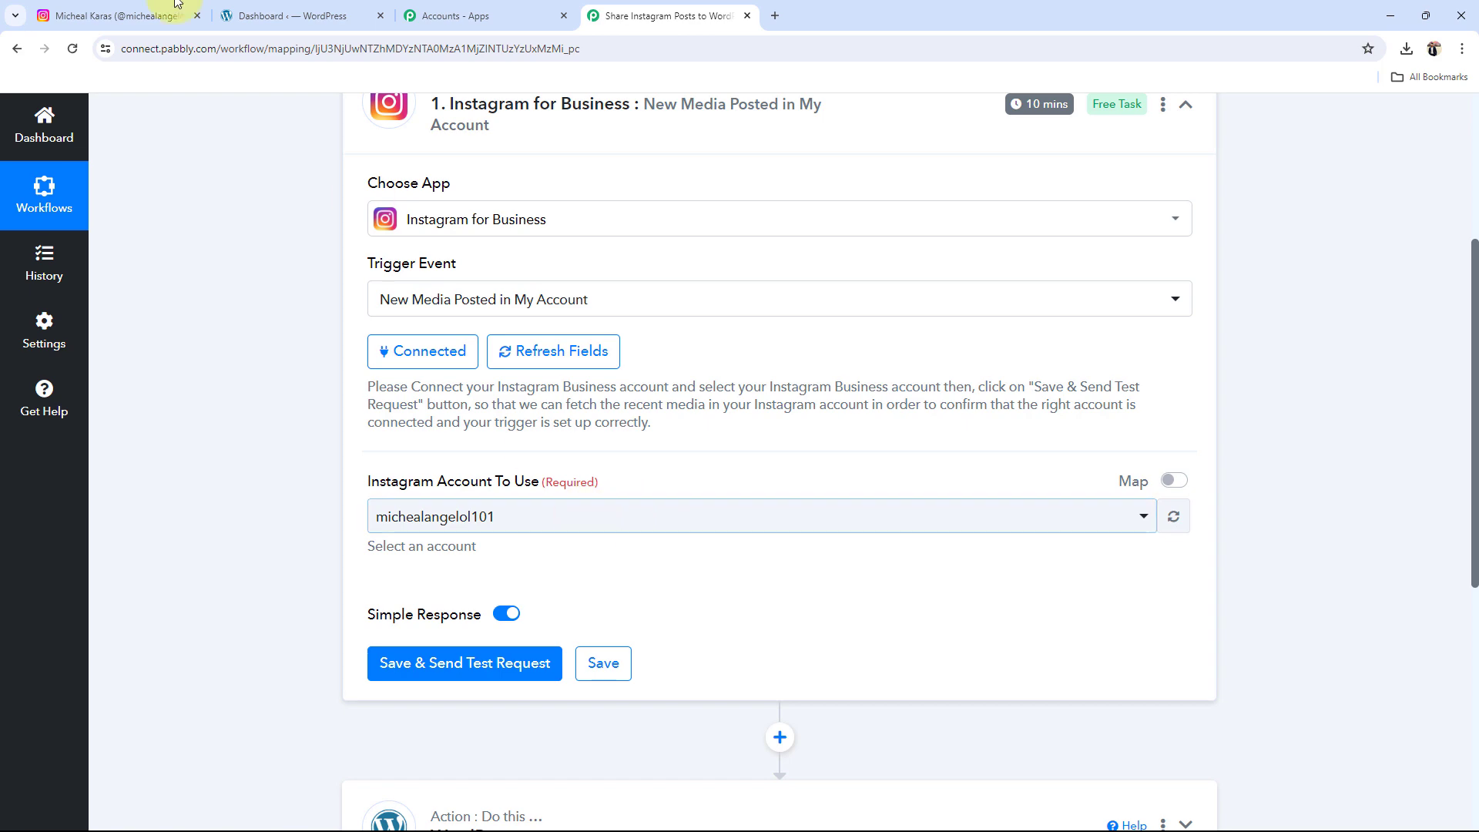
- Switch to Instagram and start a new post with the clothing store photo, keeping its crop and the Original filter
click(115, 16)
click(88, 540)
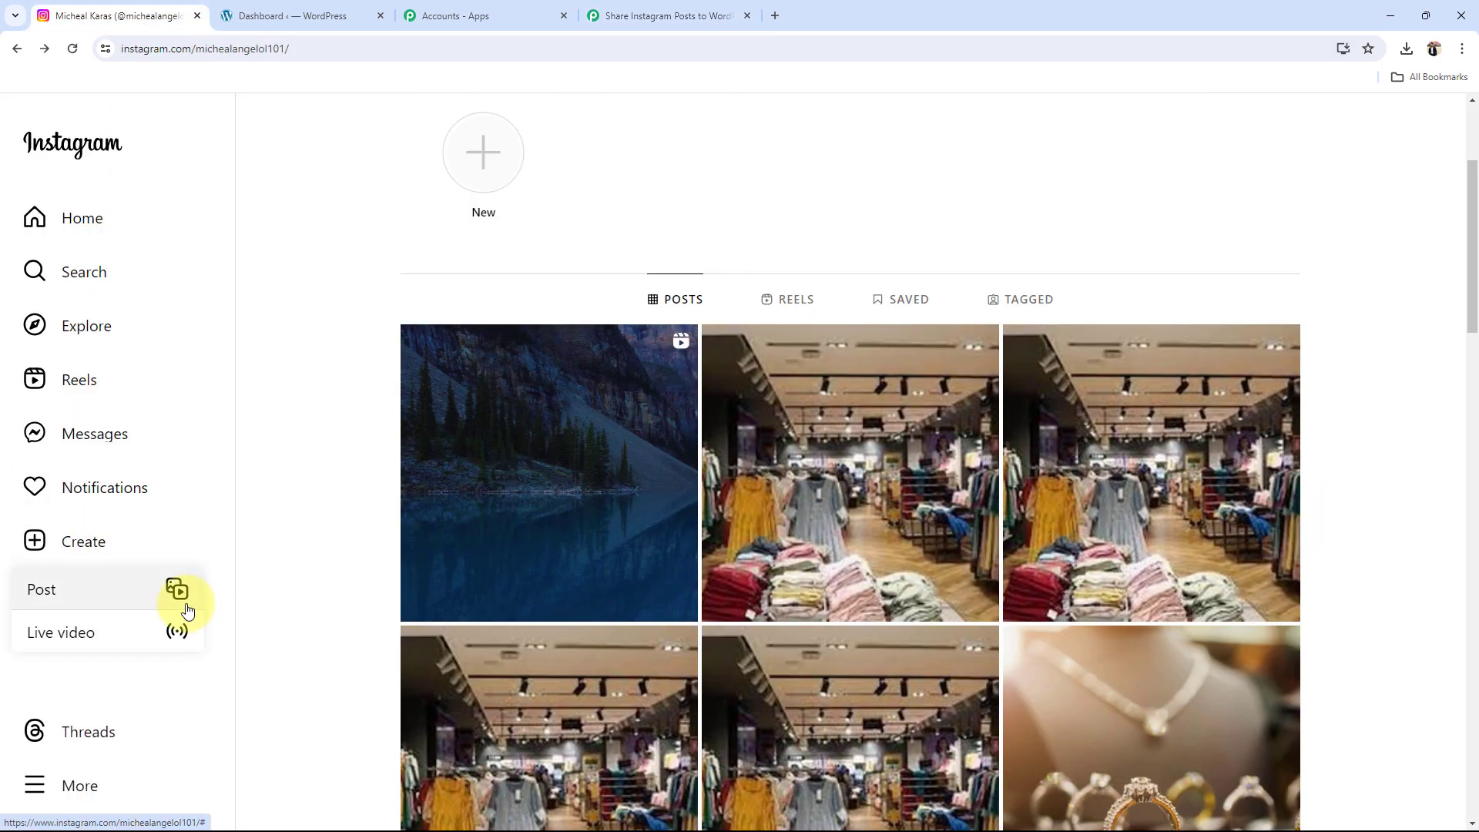
click(40, 595)
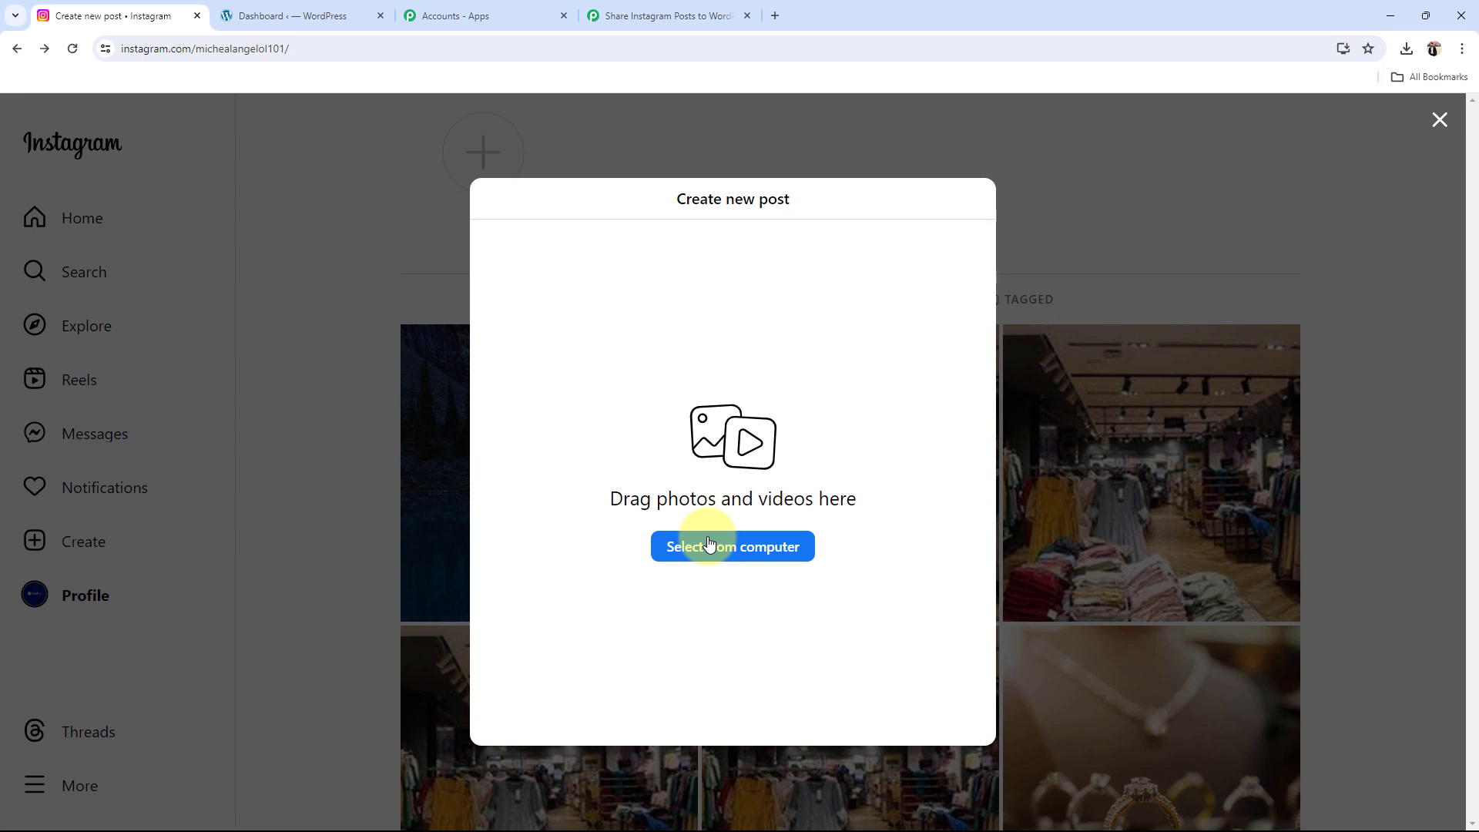
click(709, 544)
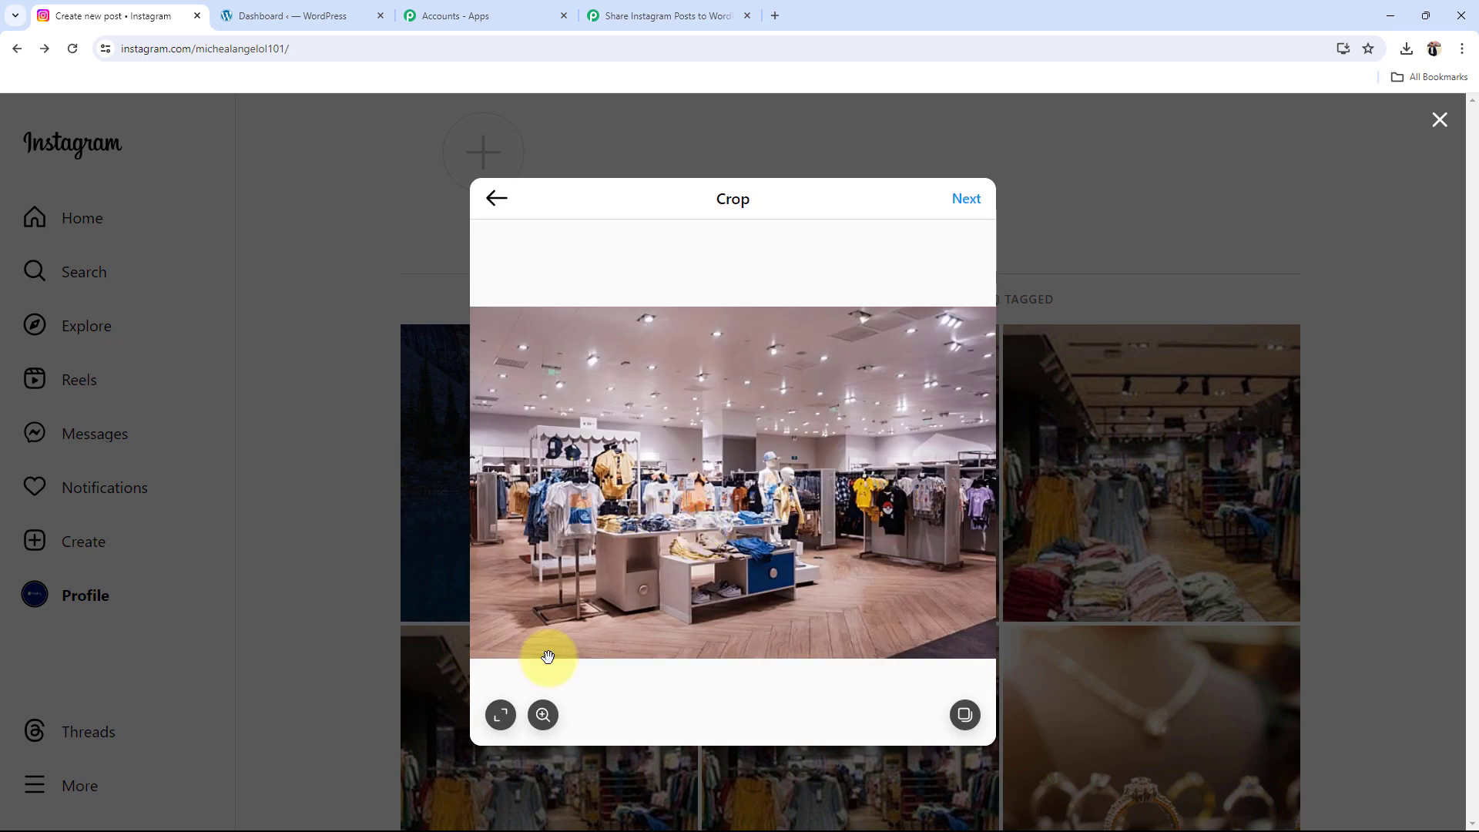
click(967, 202)
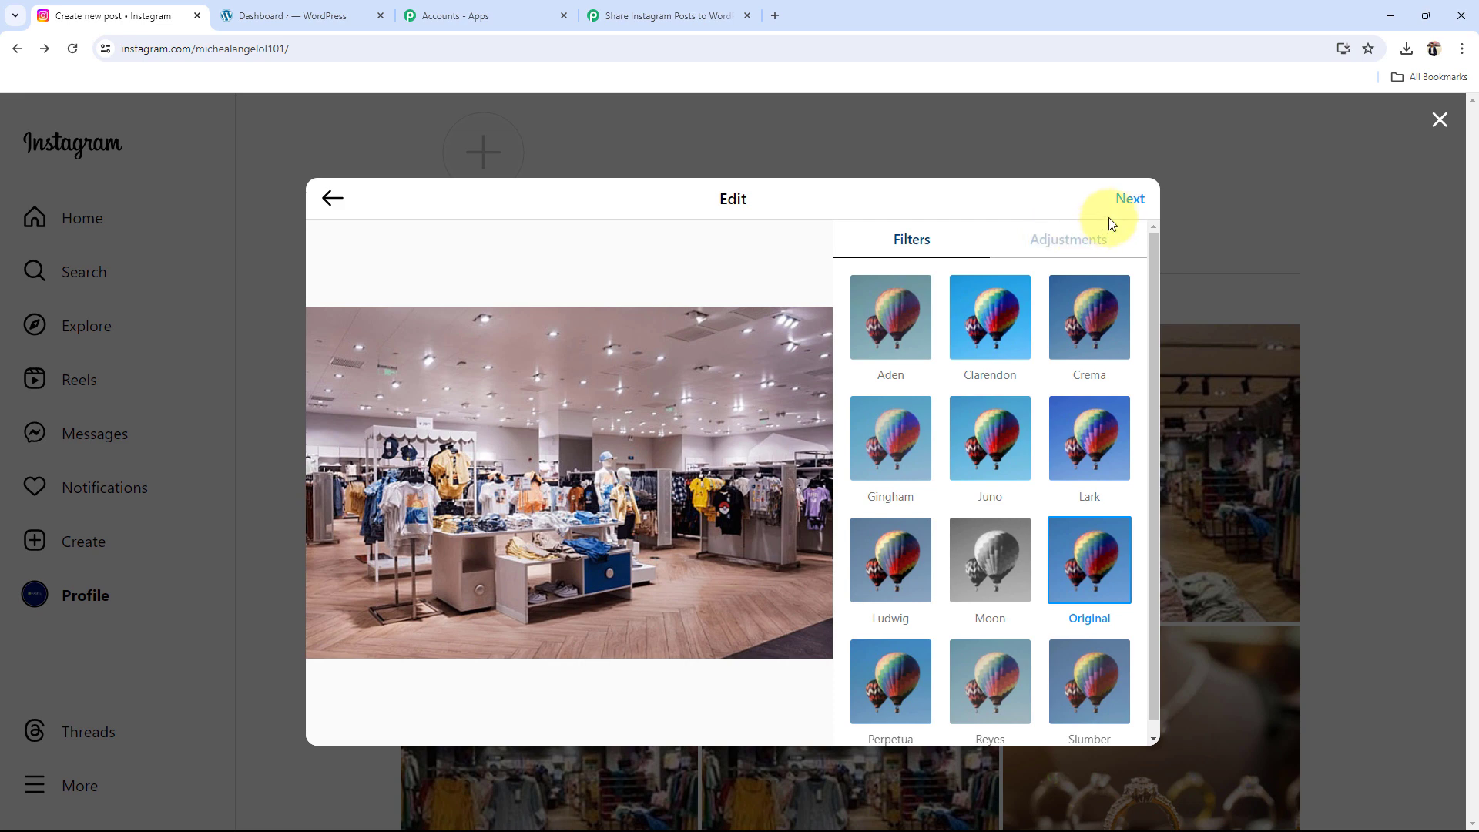
click(1123, 202)
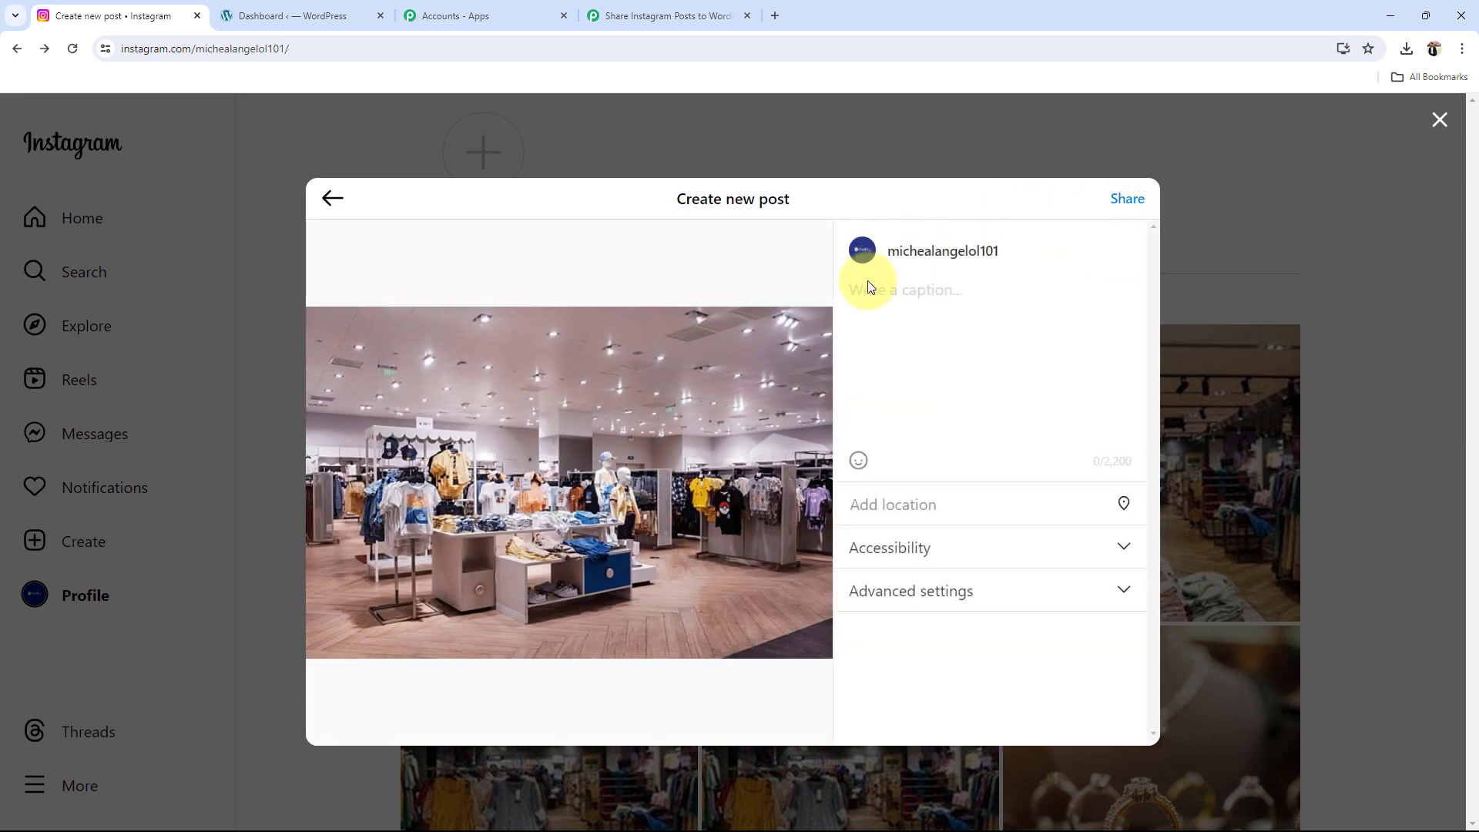
- Paste the "Don't Miss Out: Exclusive Instagram Offer Inside!" caption with the code 'INSTA20' into the post and share it
click(906, 316)
key(ctrl+v)
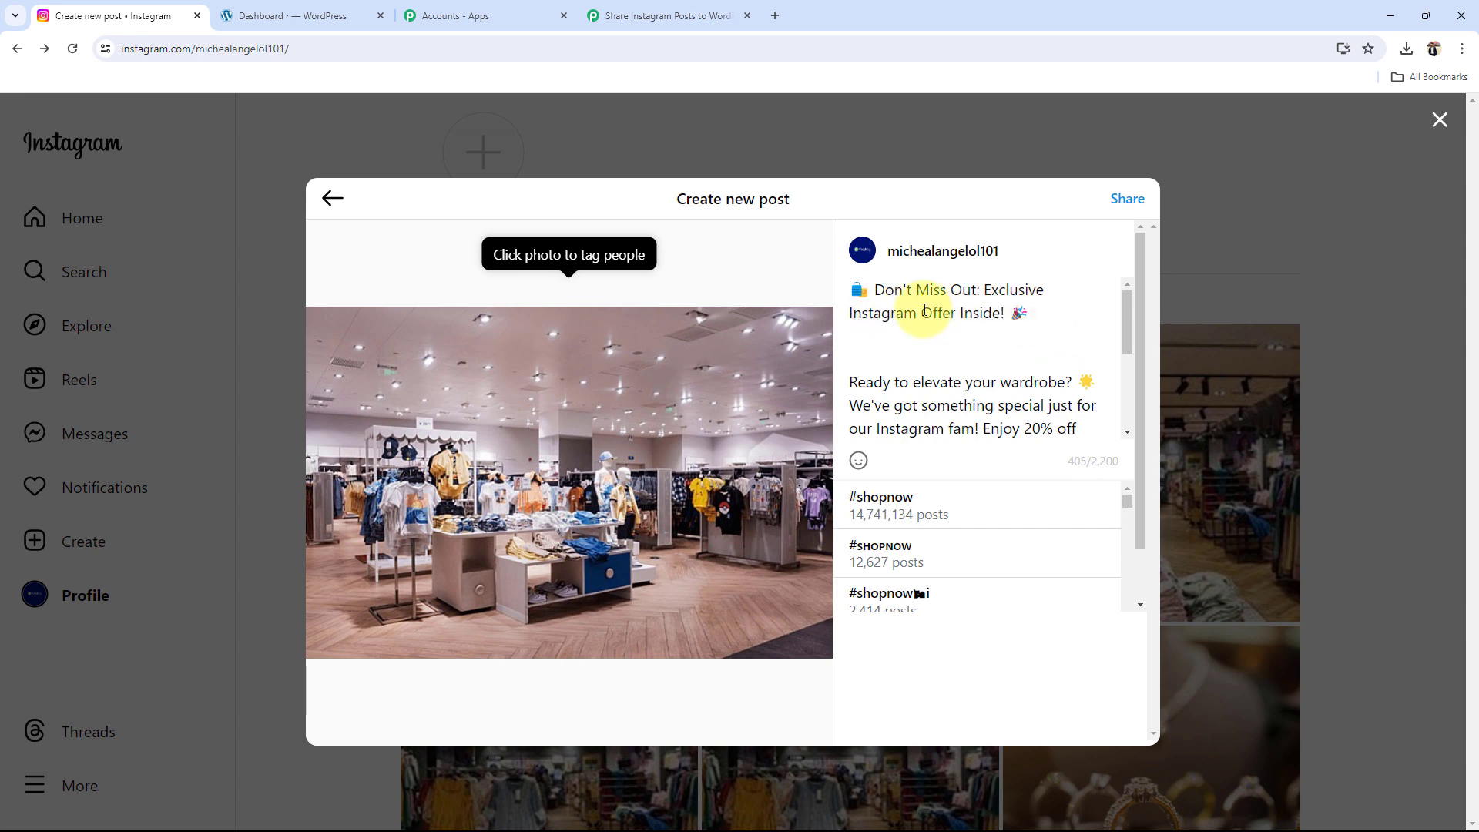
scroll(902, 384, down, 1)
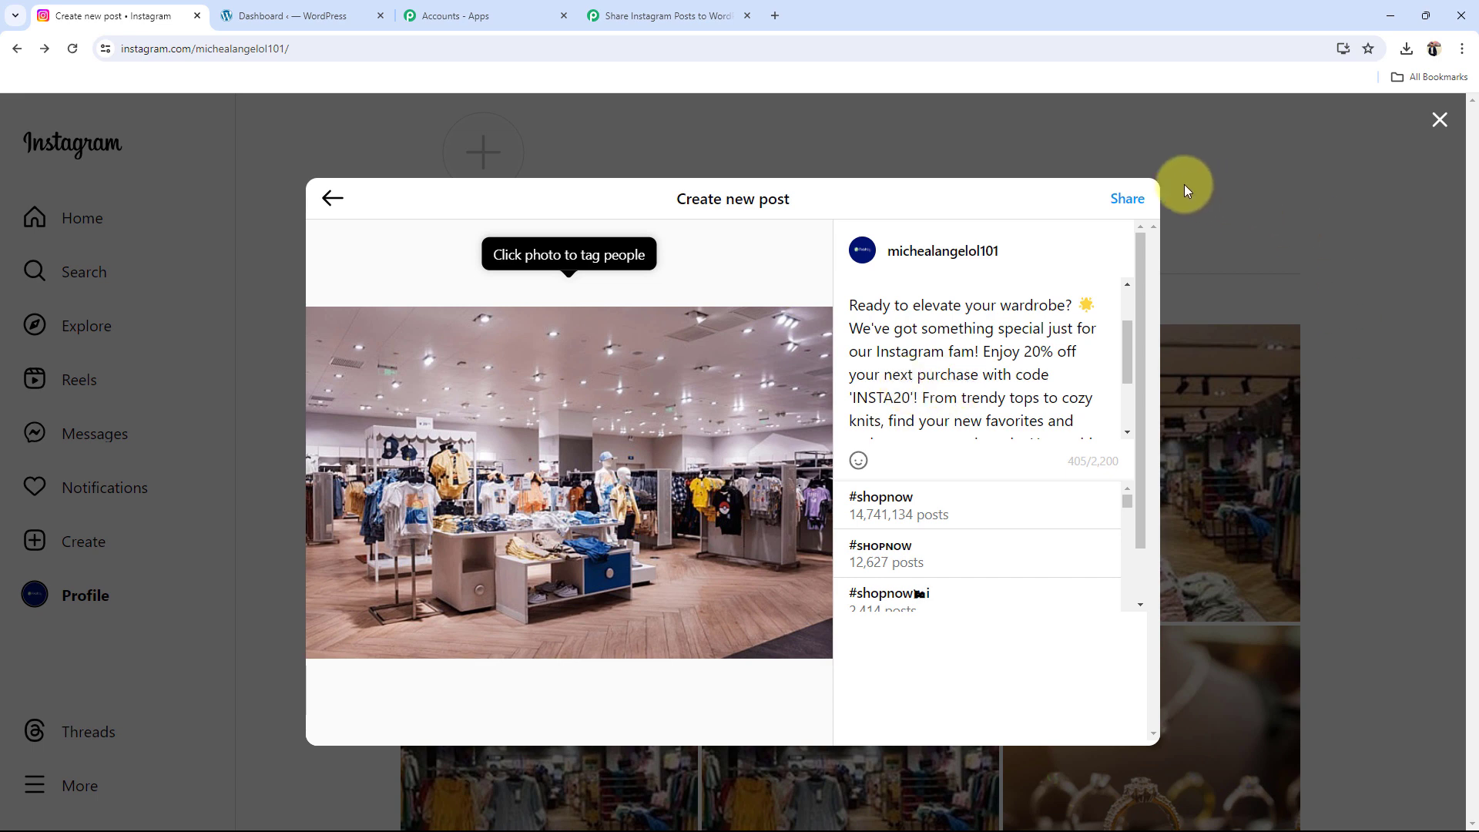
click(1127, 198)
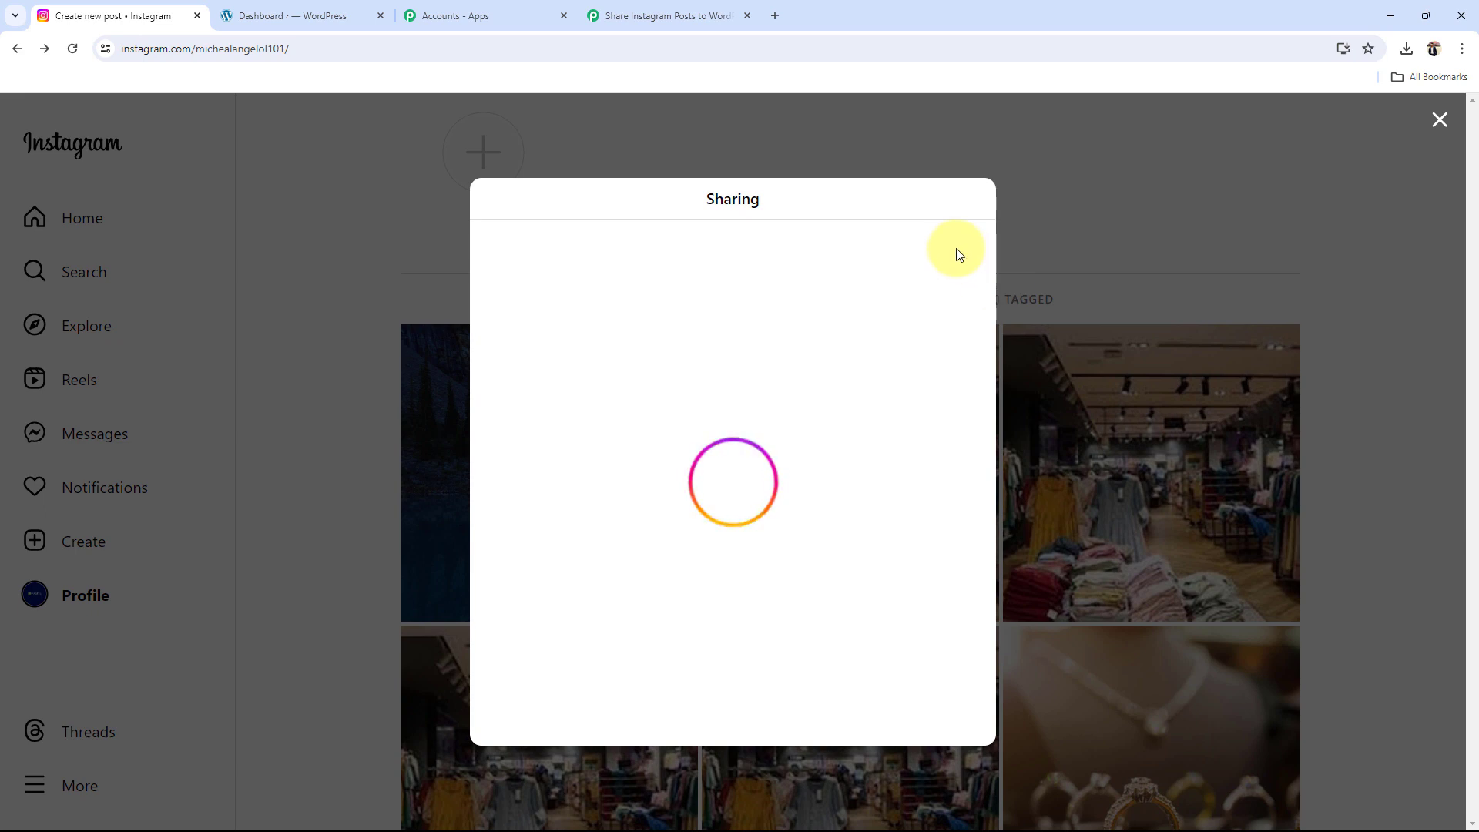
- Close the sharing dialog and reload the Instagram profile to view the newly shared post
click(1445, 121)
click(72, 49)
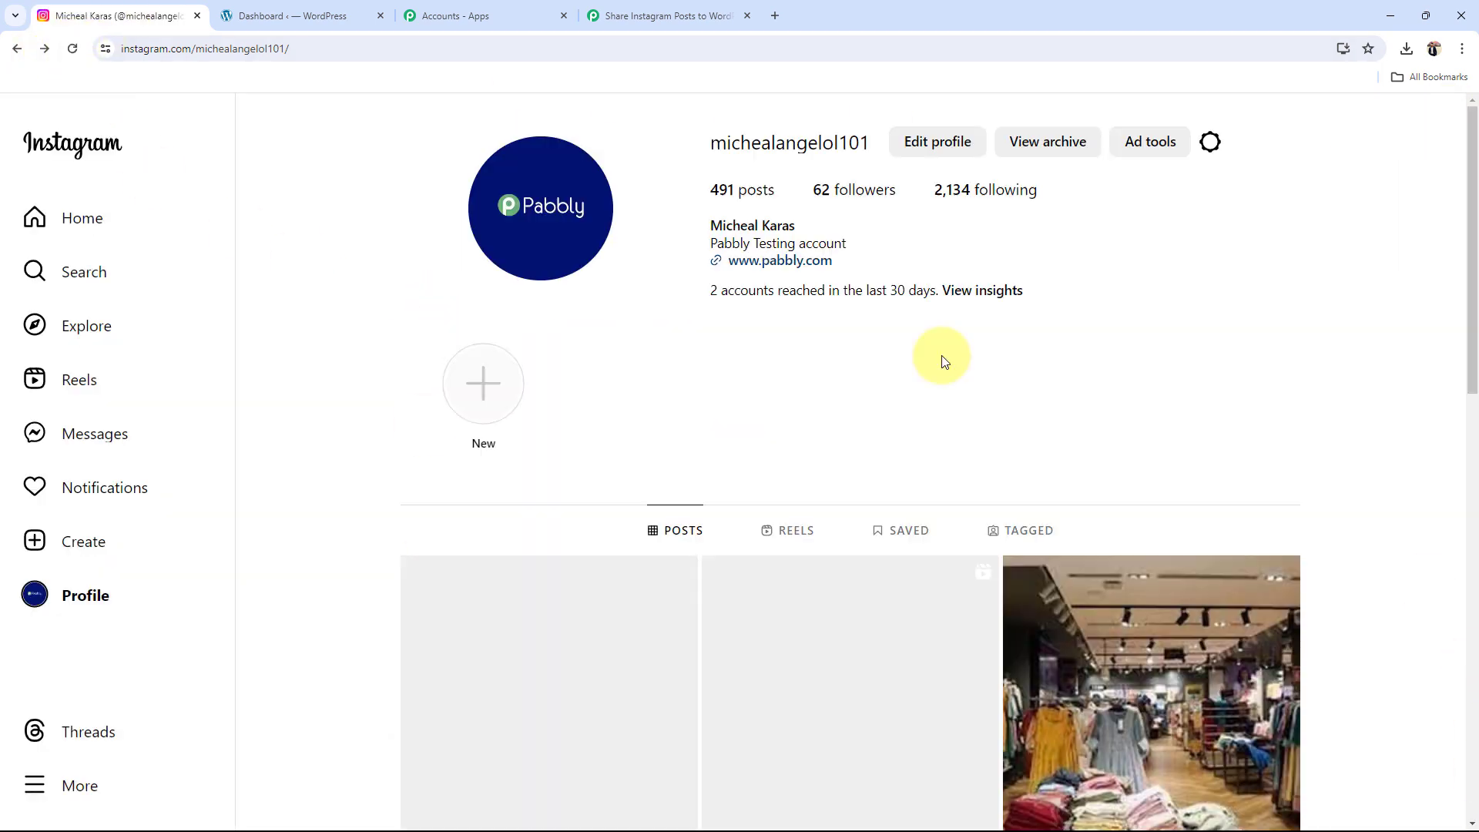
scroll(489, 701, down, 4)
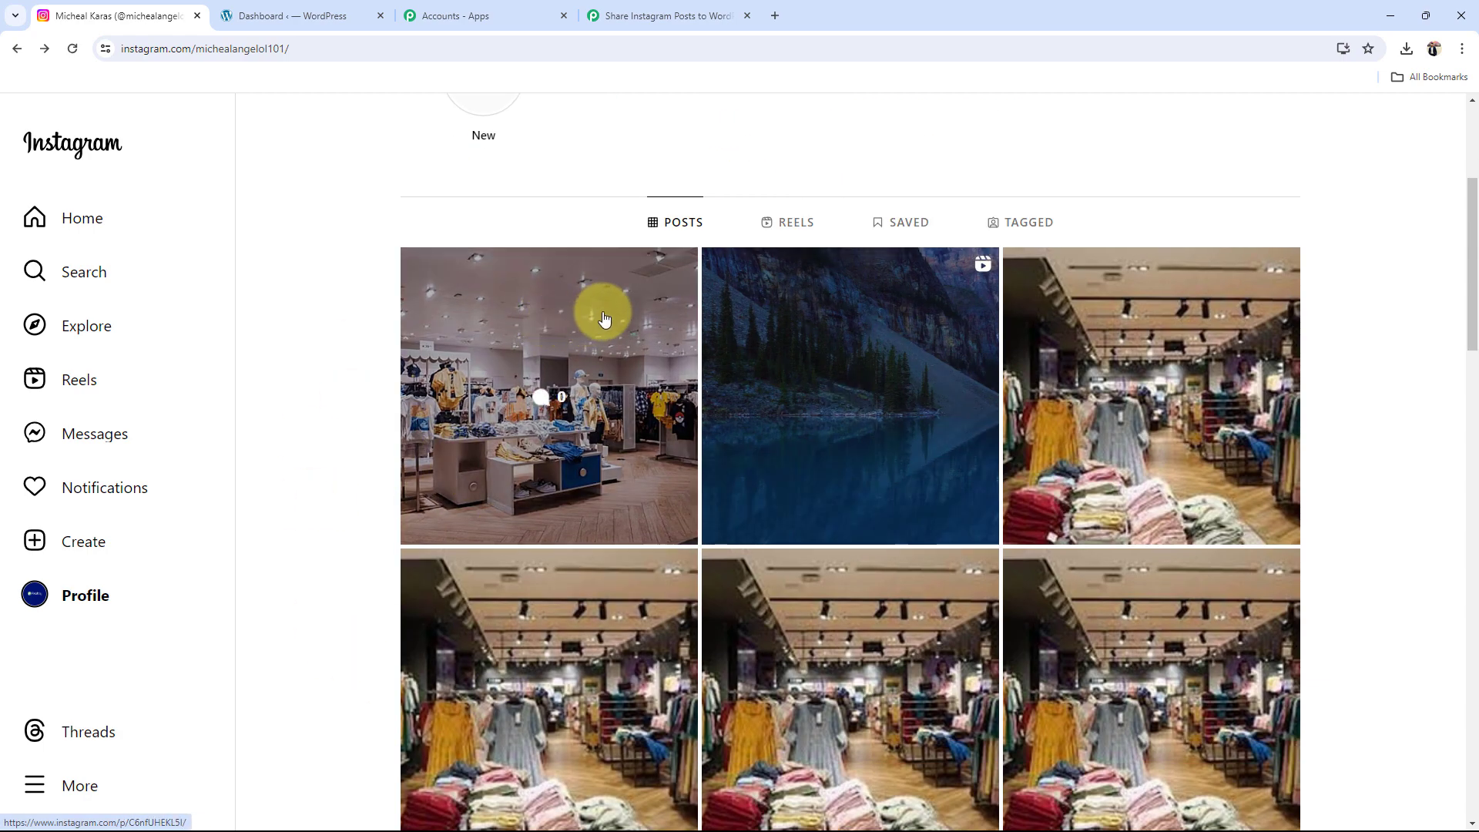
- Switch back to the Pabbly Connect workflow, save the Instagram trigger and send a test request
click(660, 15)
click(464, 664)
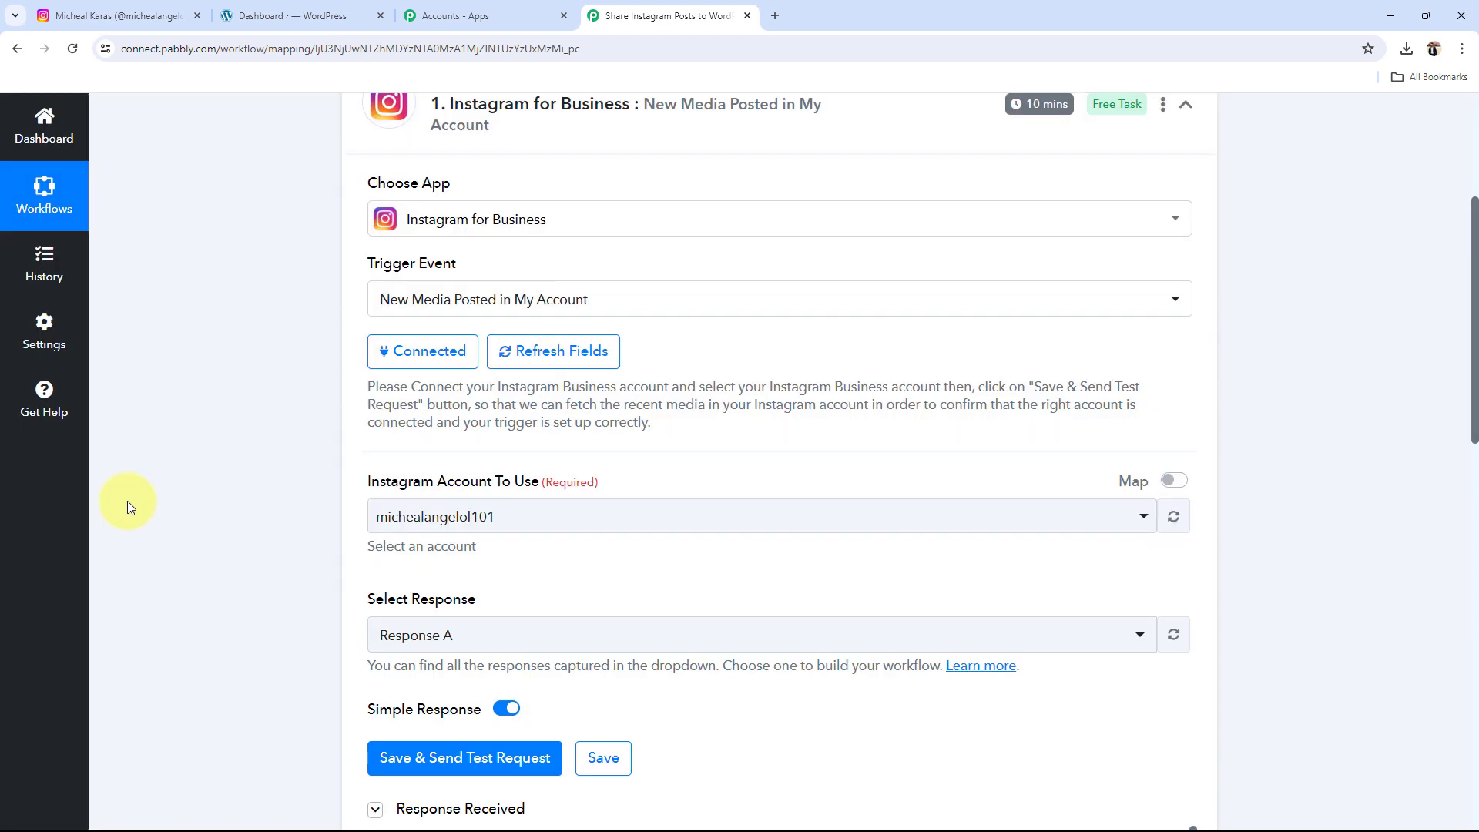
scroll(128, 501, down, 8)
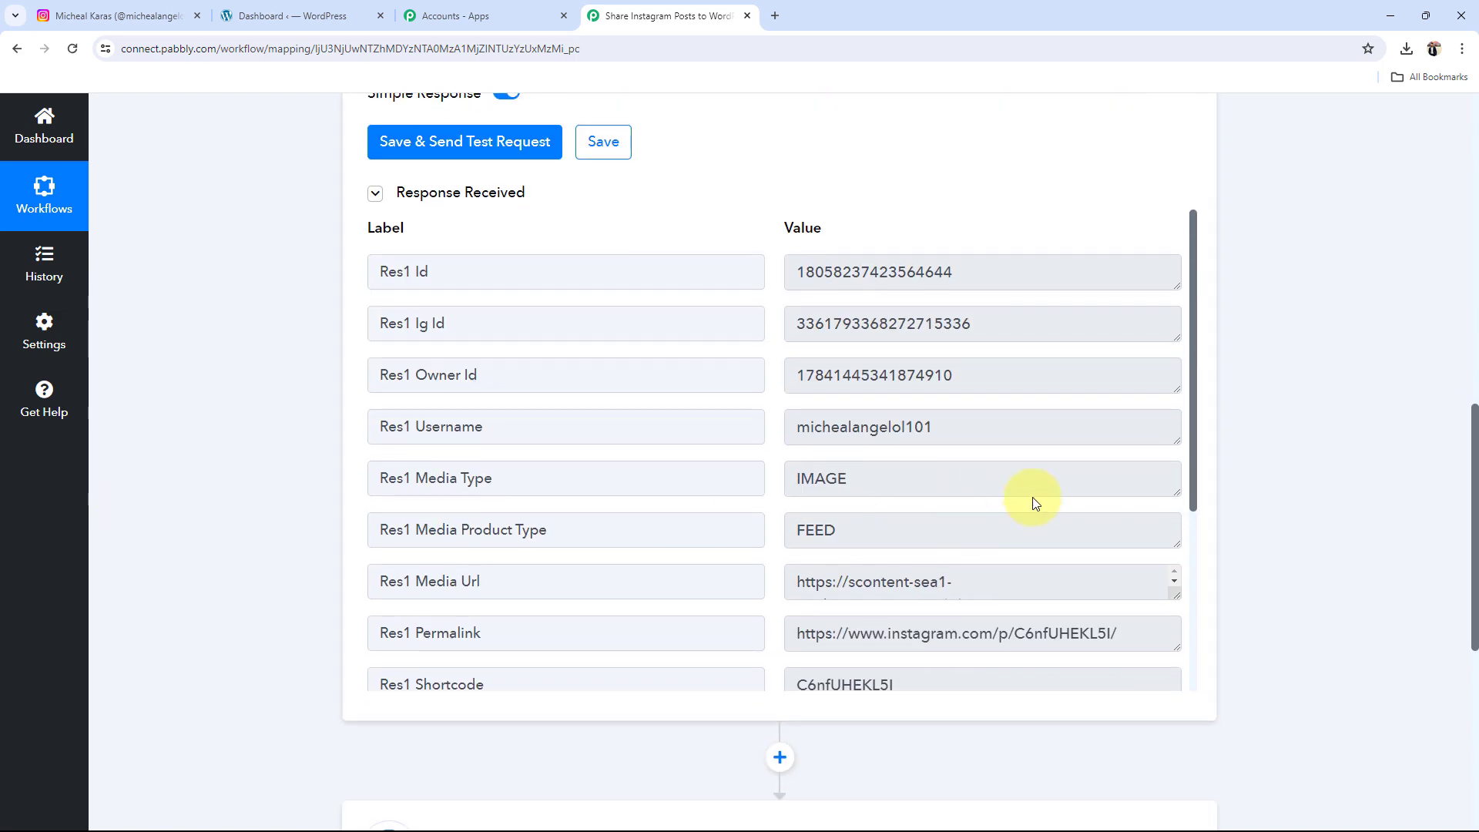
- Examine the username, media type, media URL, permalink and full caption in the trigger's received response
drag(987, 419, 706, 416)
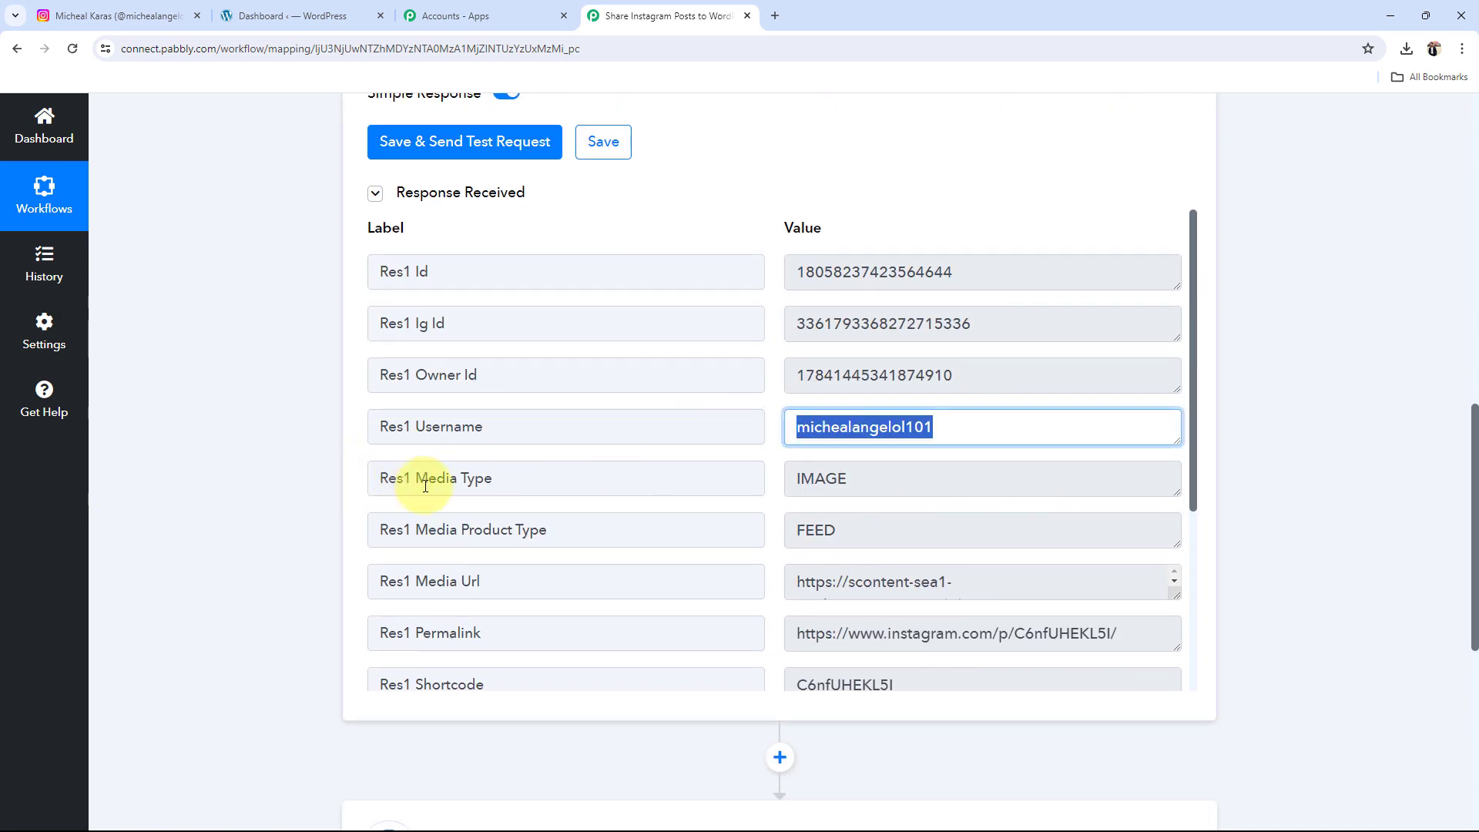
click(919, 483)
double_click(919, 483)
drag(808, 581, 1019, 631)
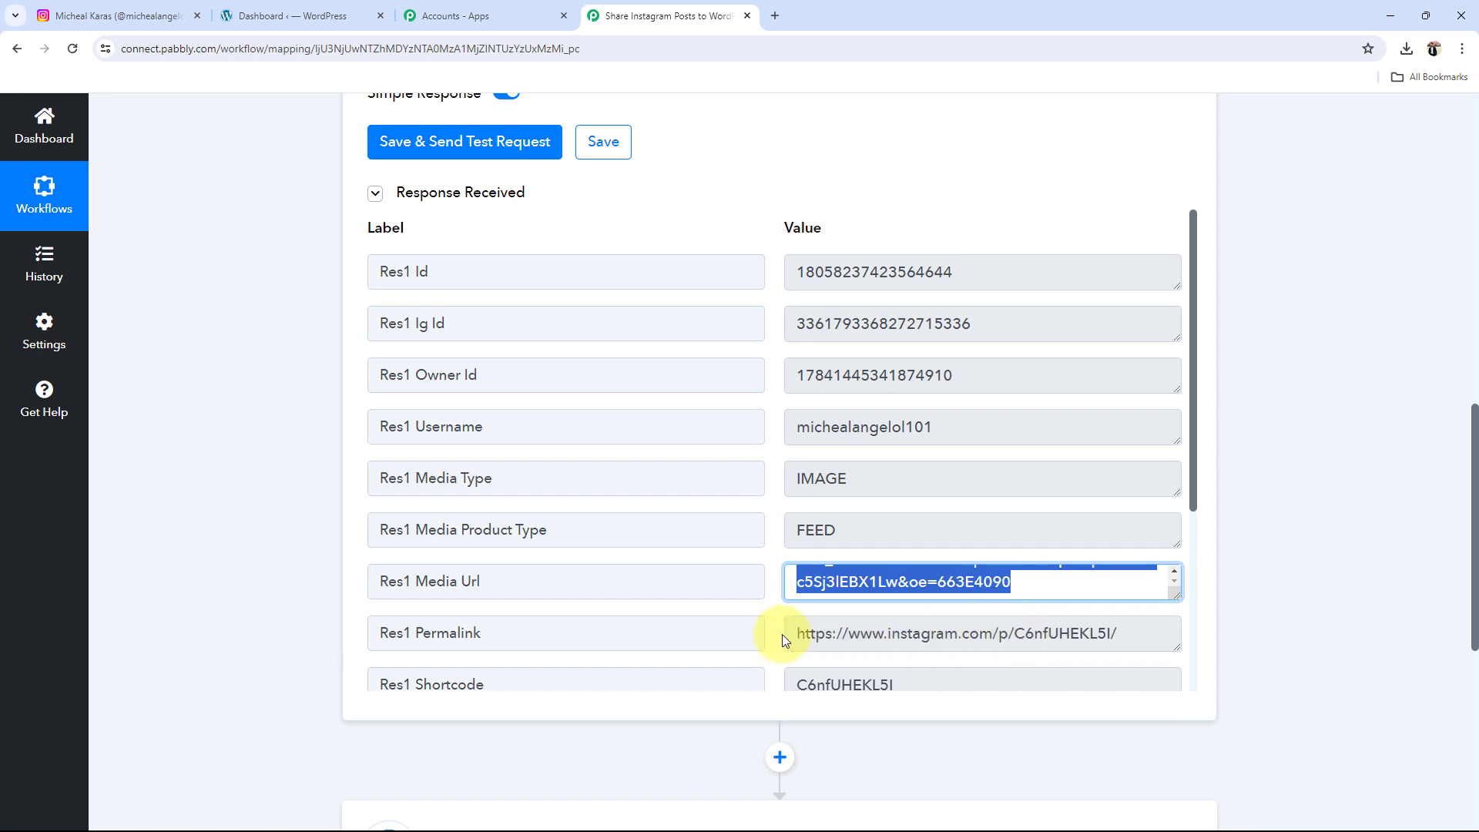
drag(795, 633, 1176, 669)
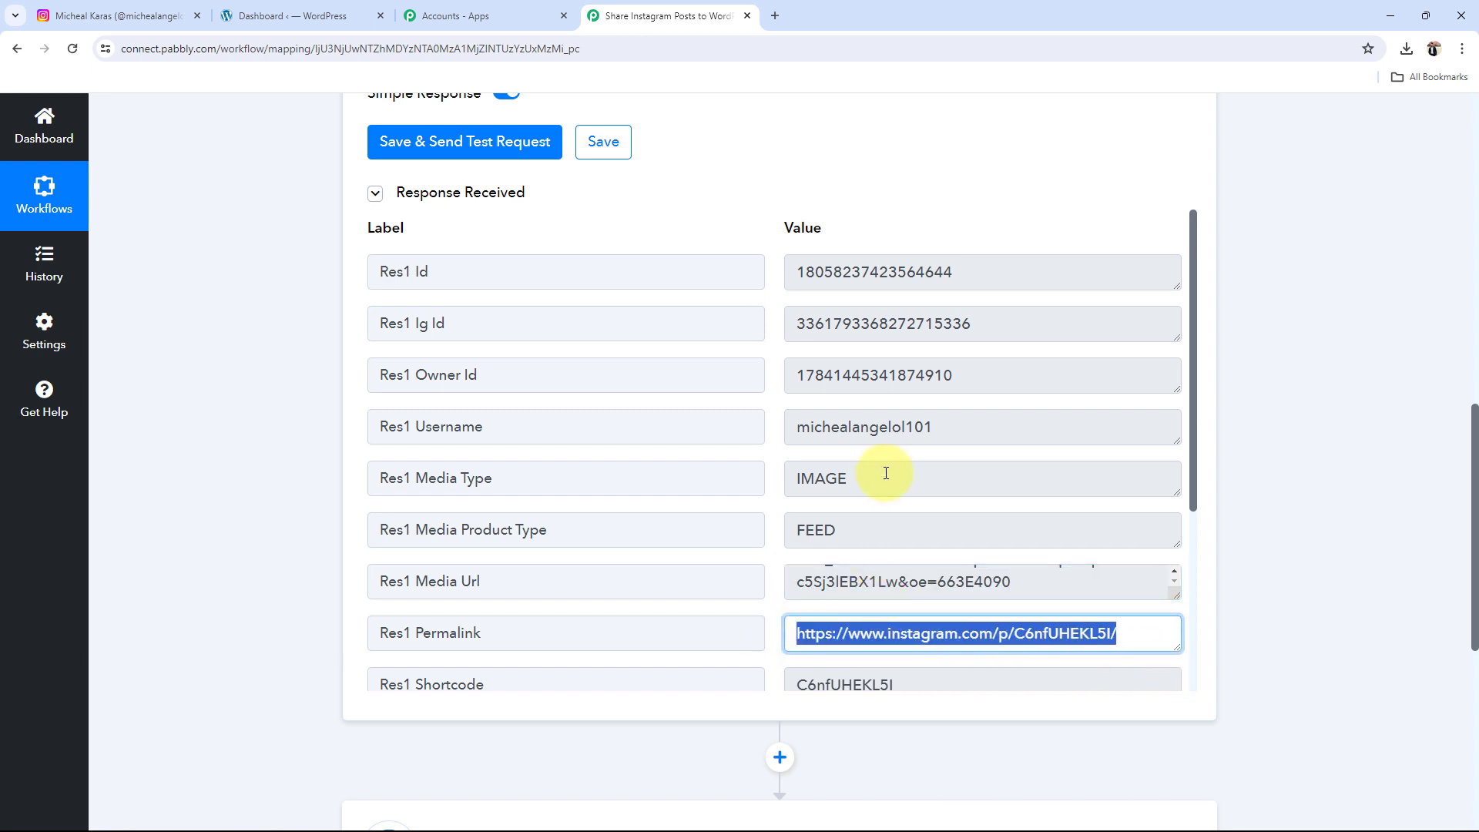
scroll(885, 472, down, 4)
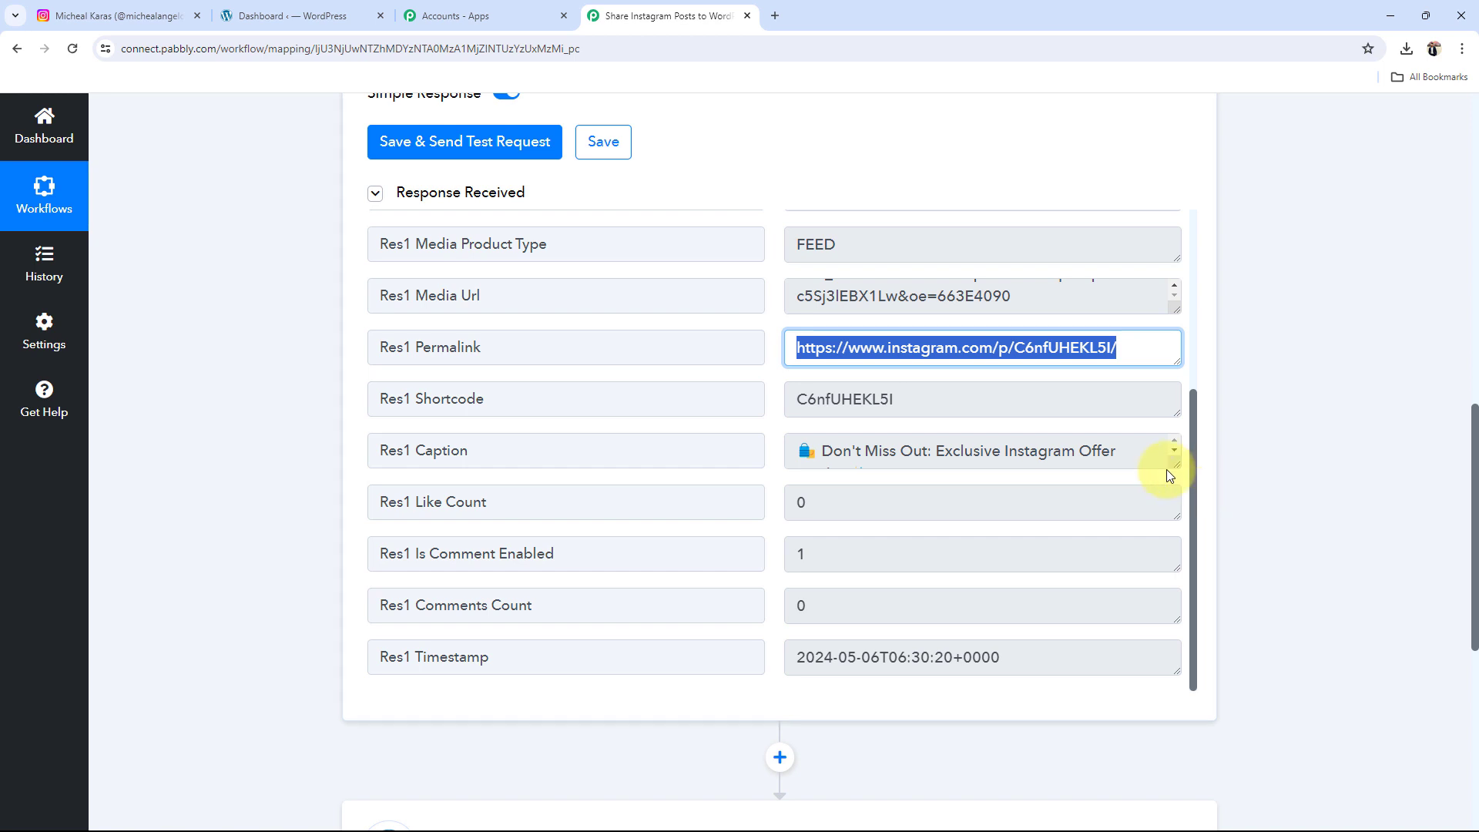
drag(1166, 469, 1178, 709)
drag(876, 682, 478, 439)
click(267, 449)
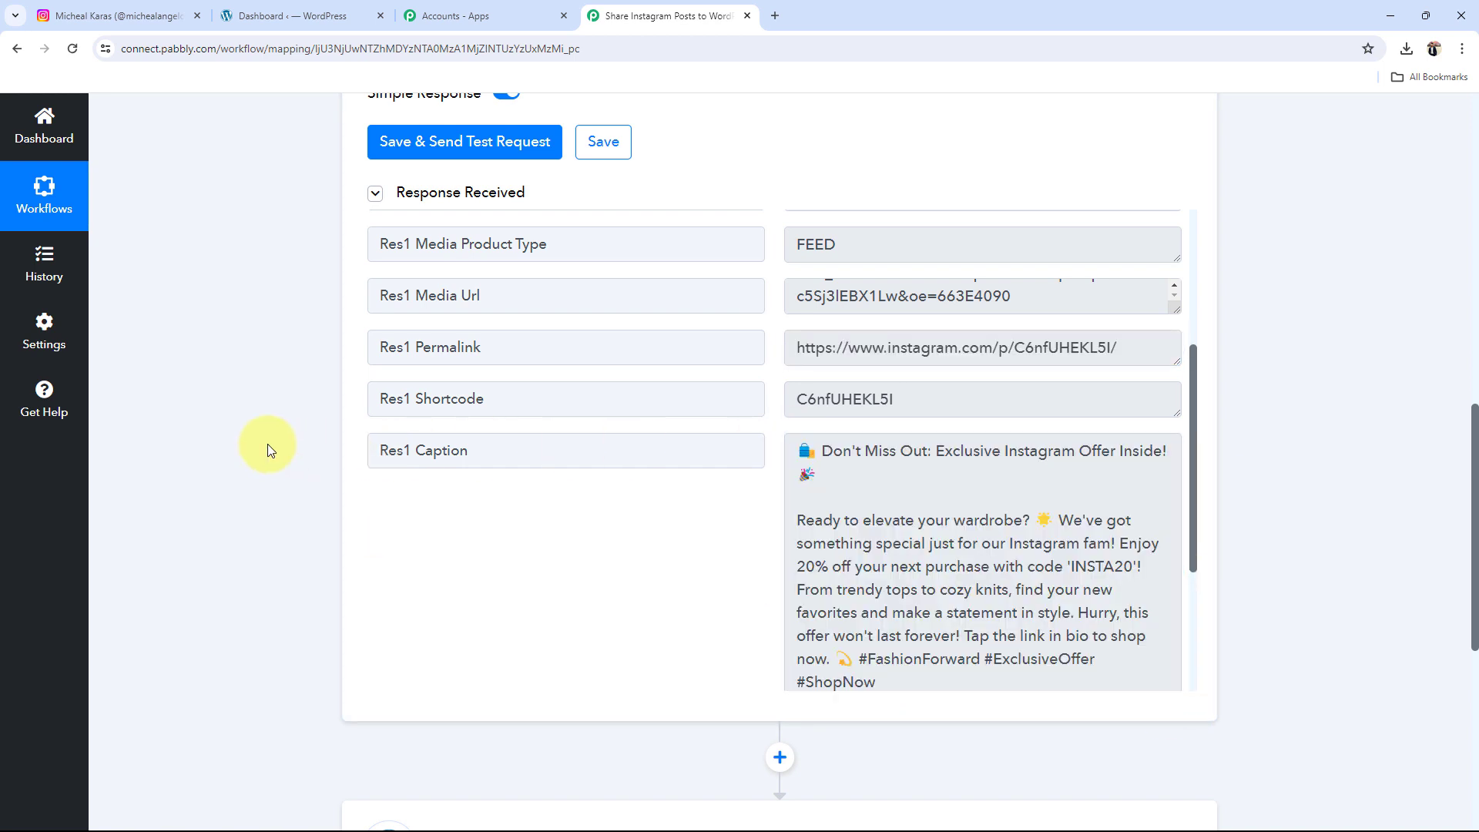
- Collapse the Instagram trigger and open the form for adding a new connection to the WordPress action
scroll(266, 445, up, 12)
click(724, 421)
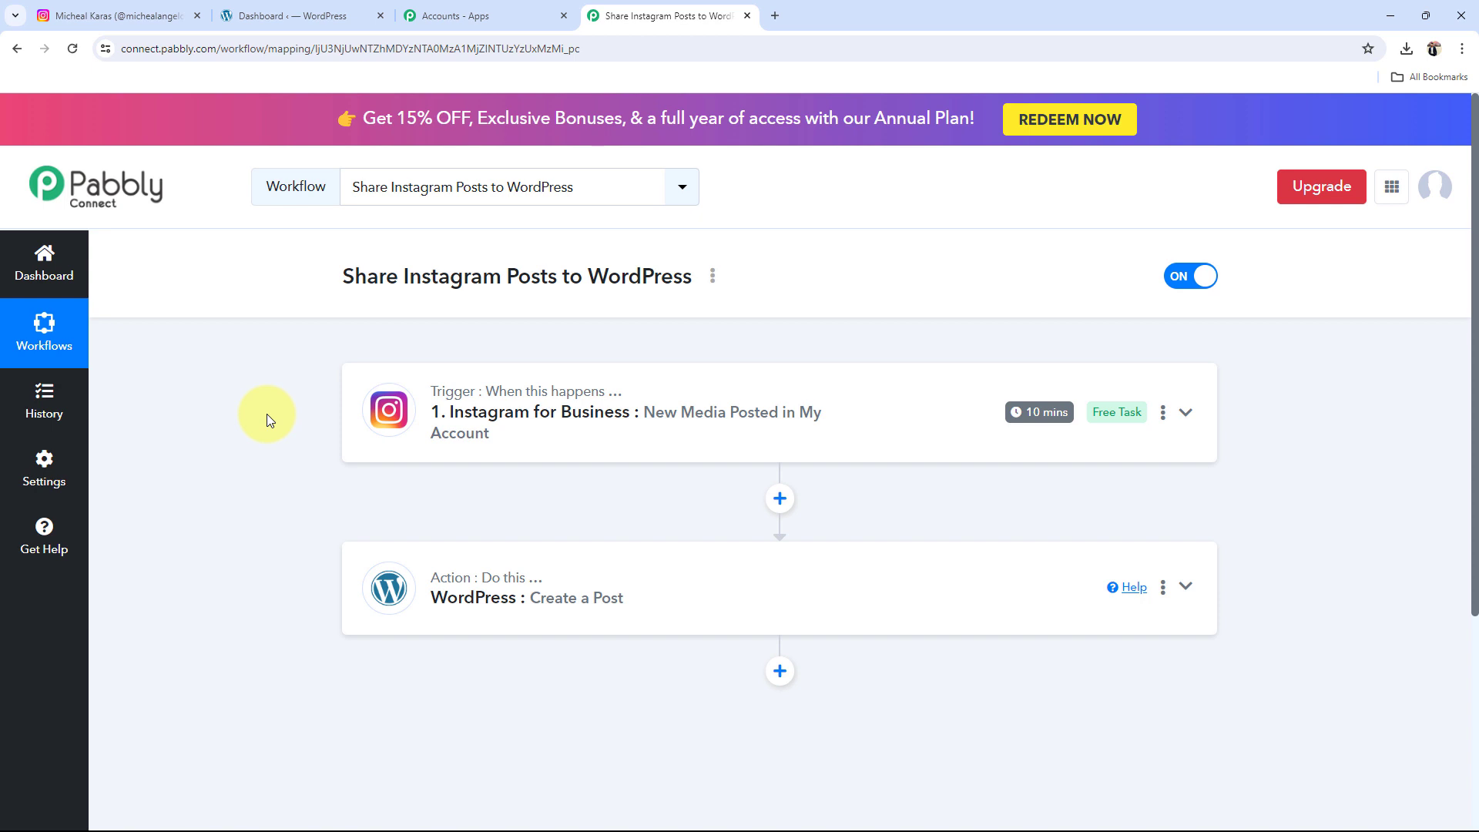
click(518, 609)
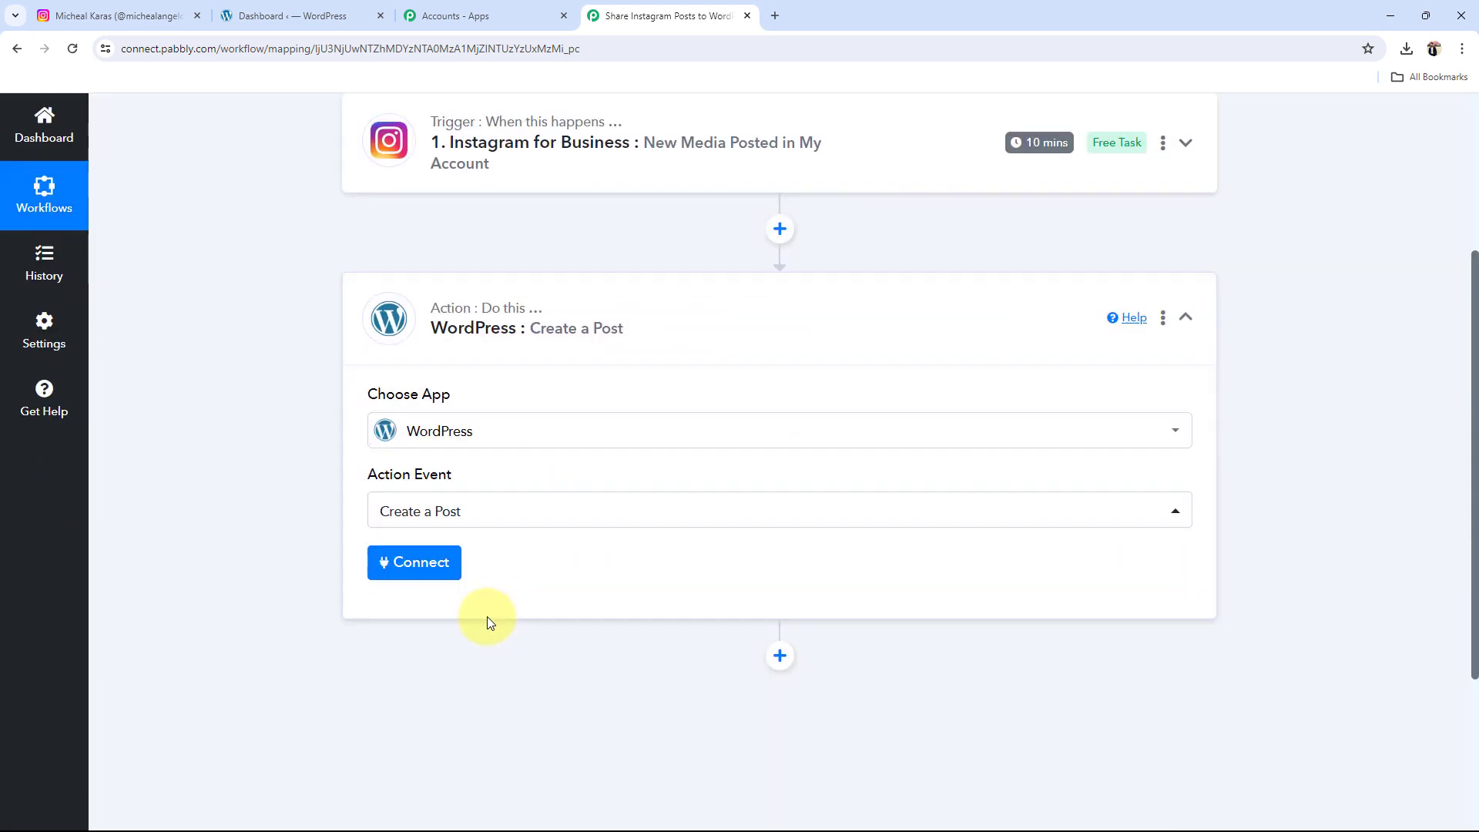
click(407, 563)
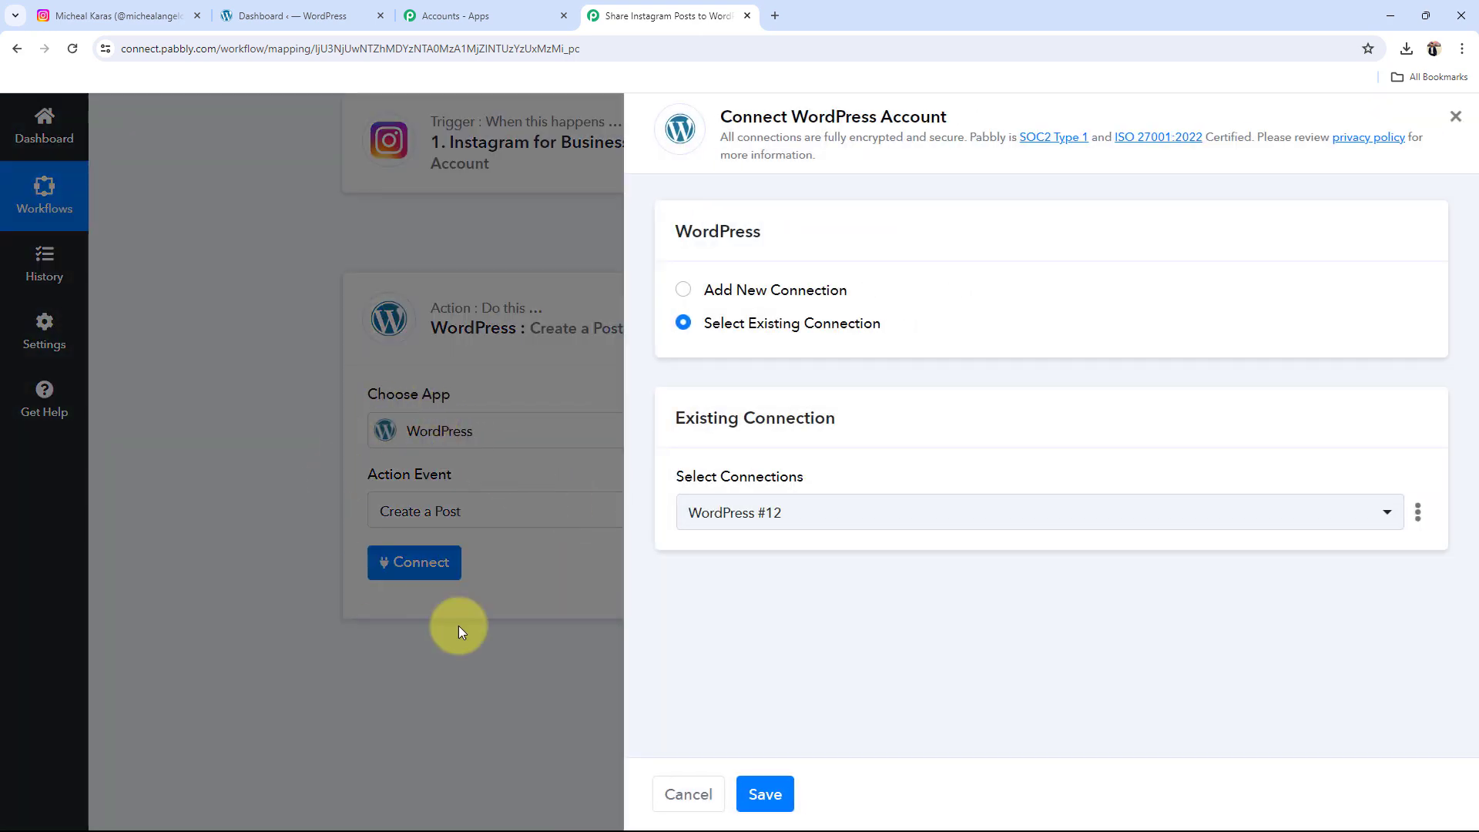
click(683, 290)
scroll(770, 539, down, 3)
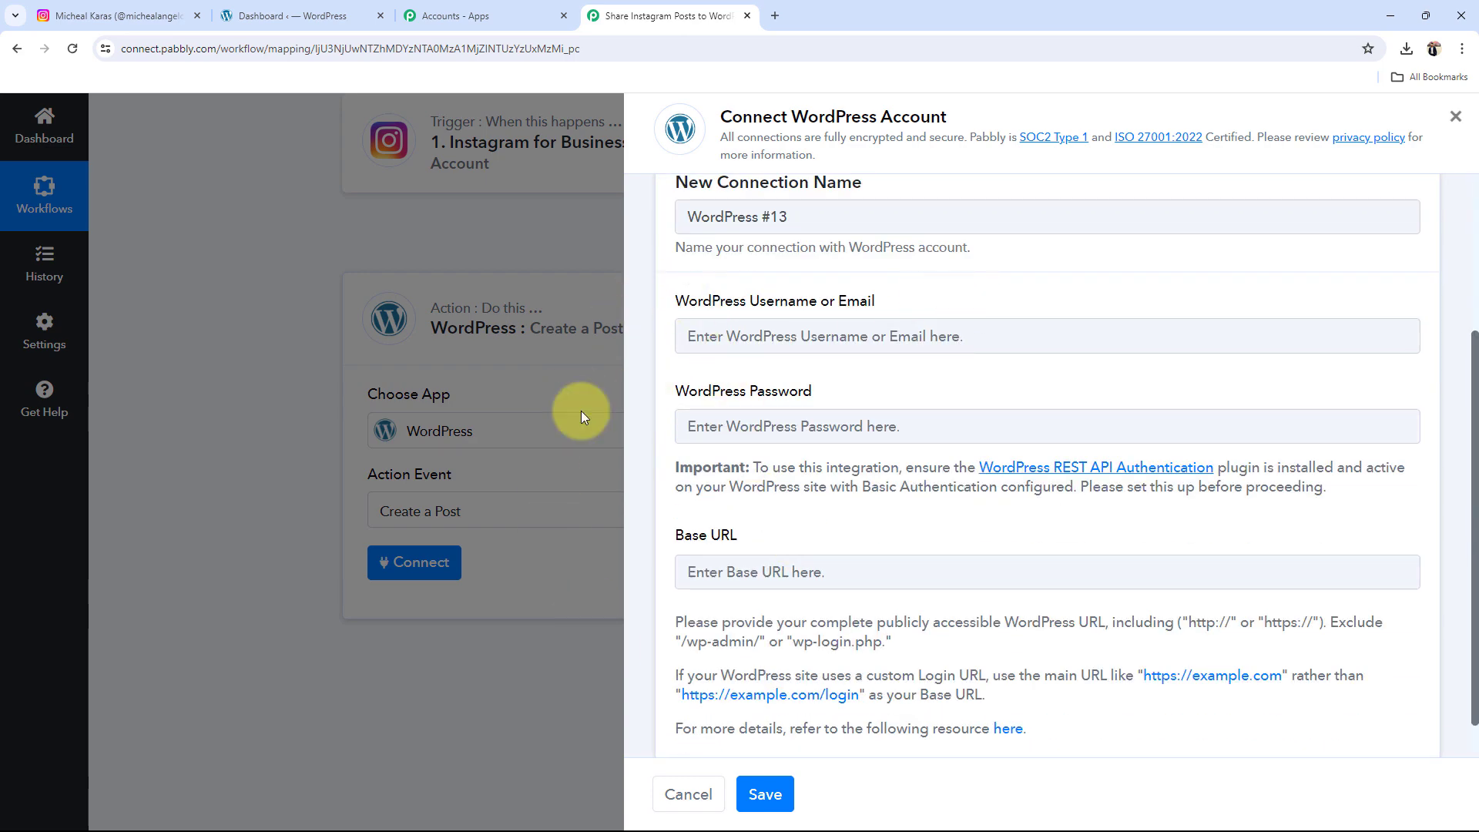
- Examine the username, password and Base URL fields required for the new WordPress connection
drag(675, 535, 776, 540)
click(776, 541)
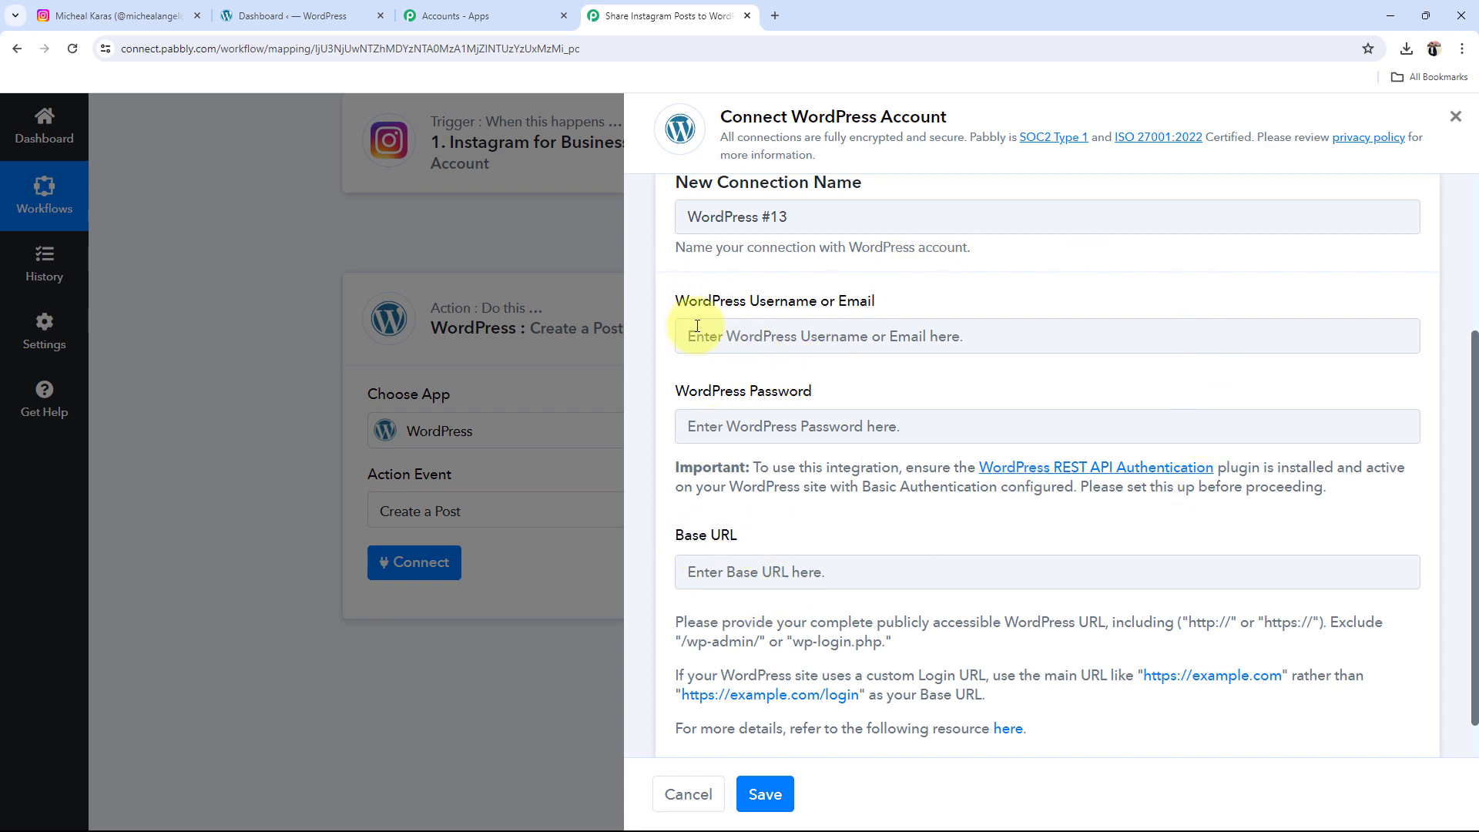
click(756, 336)
click(697, 425)
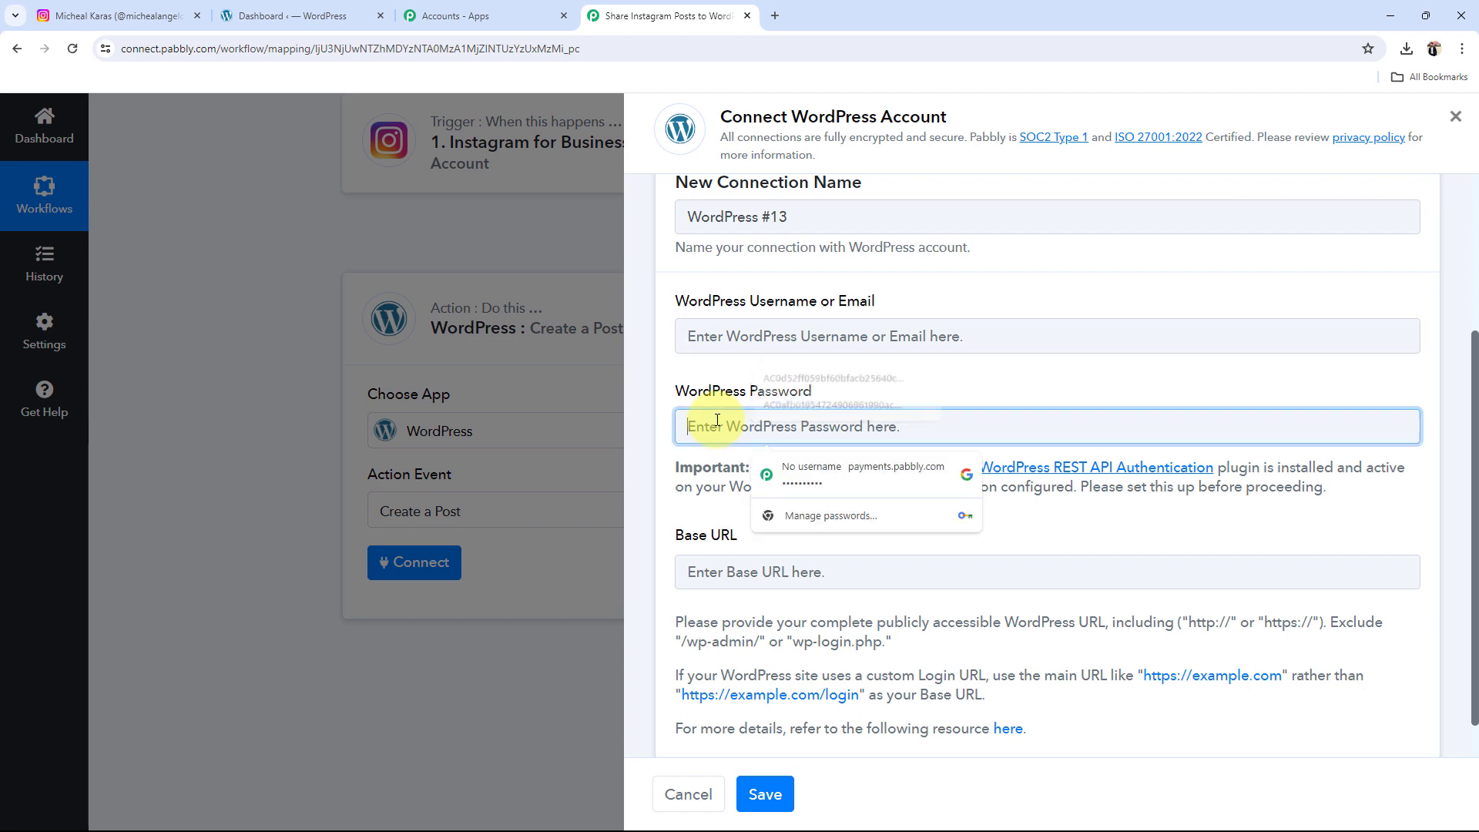
click(691, 511)
drag(677, 544, 728, 542)
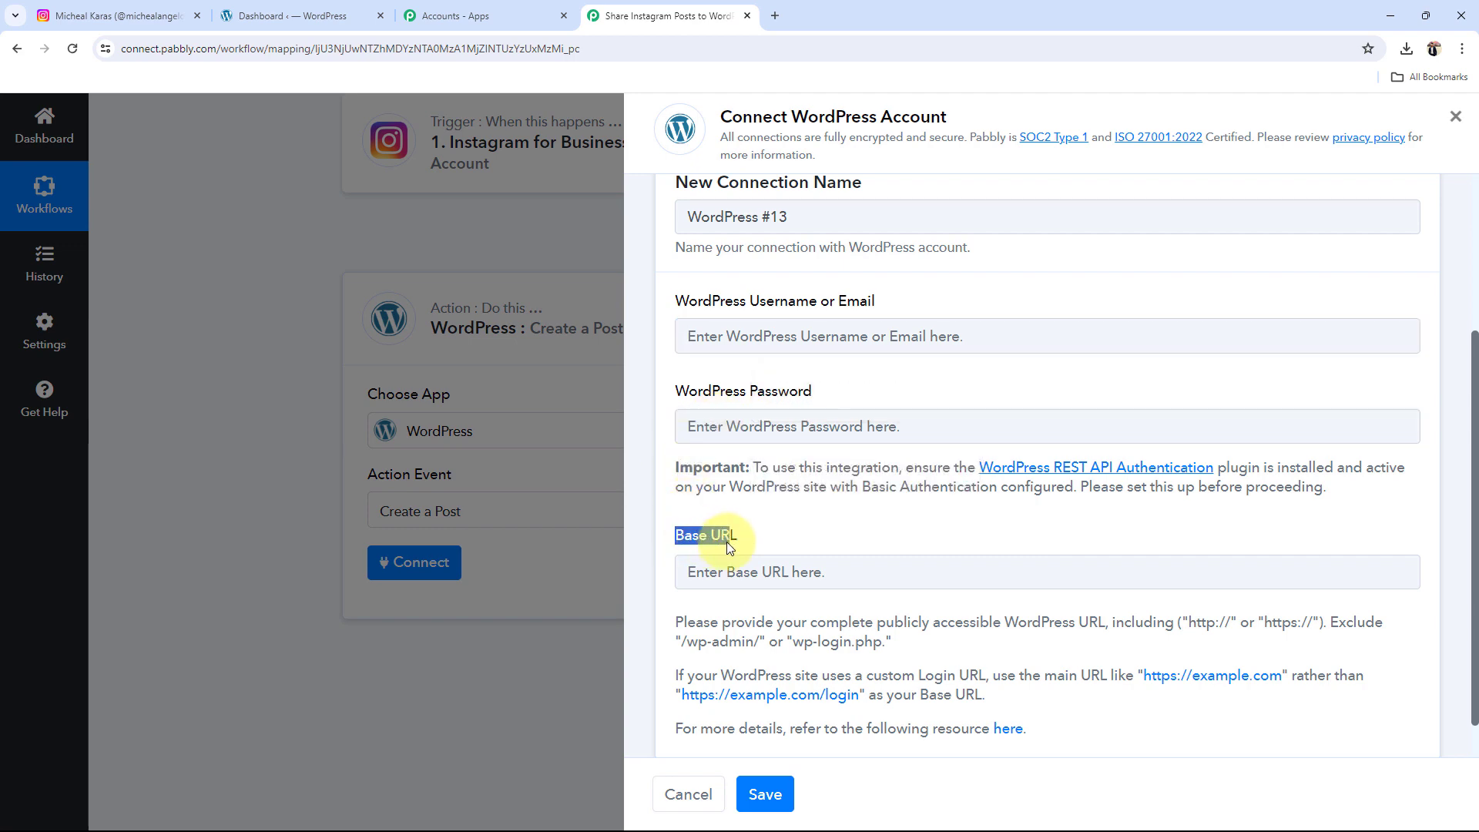
click(739, 549)
click(291, 16)
click(164, 47)
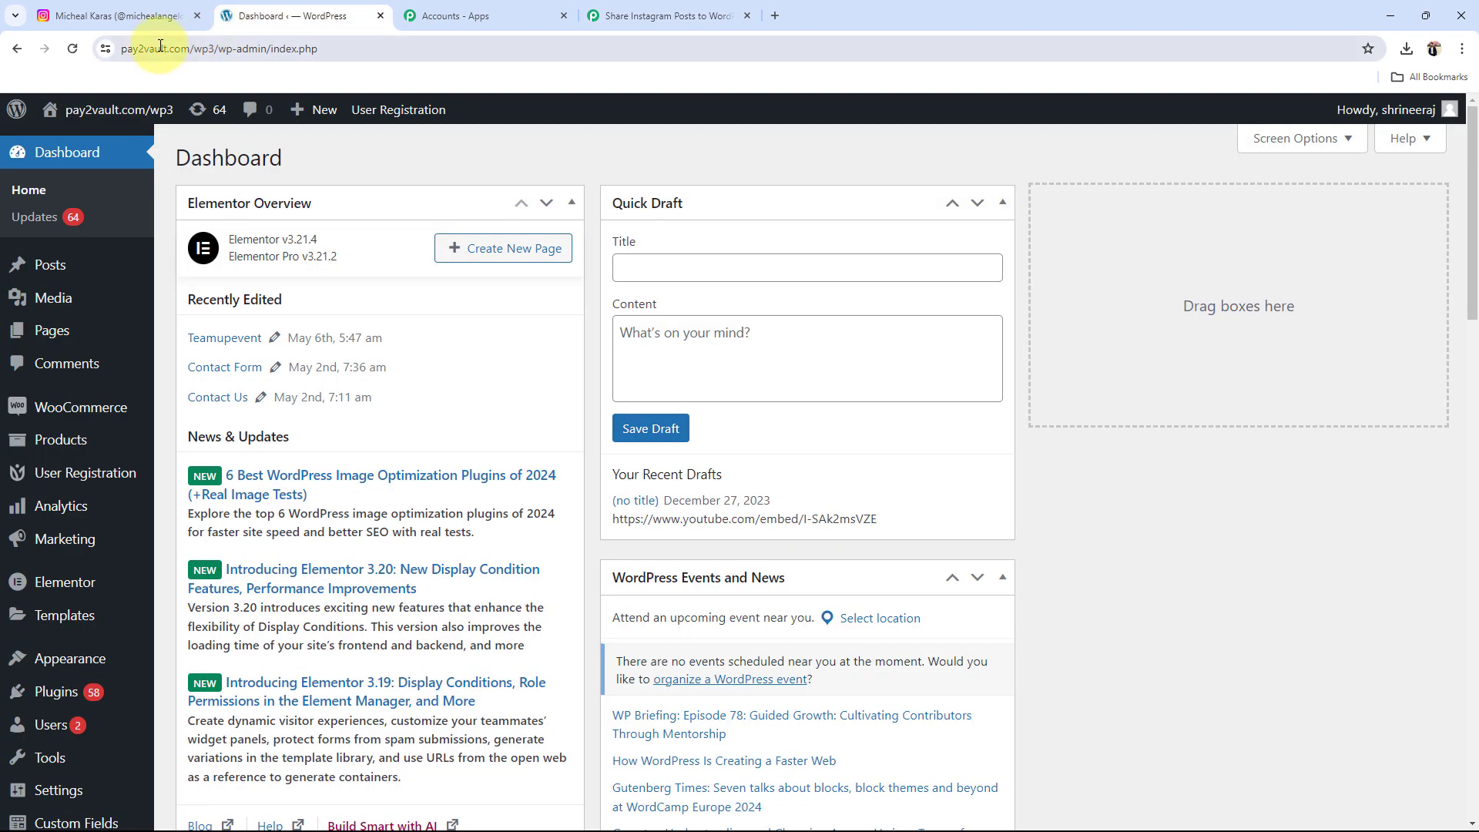
double_click(164, 47)
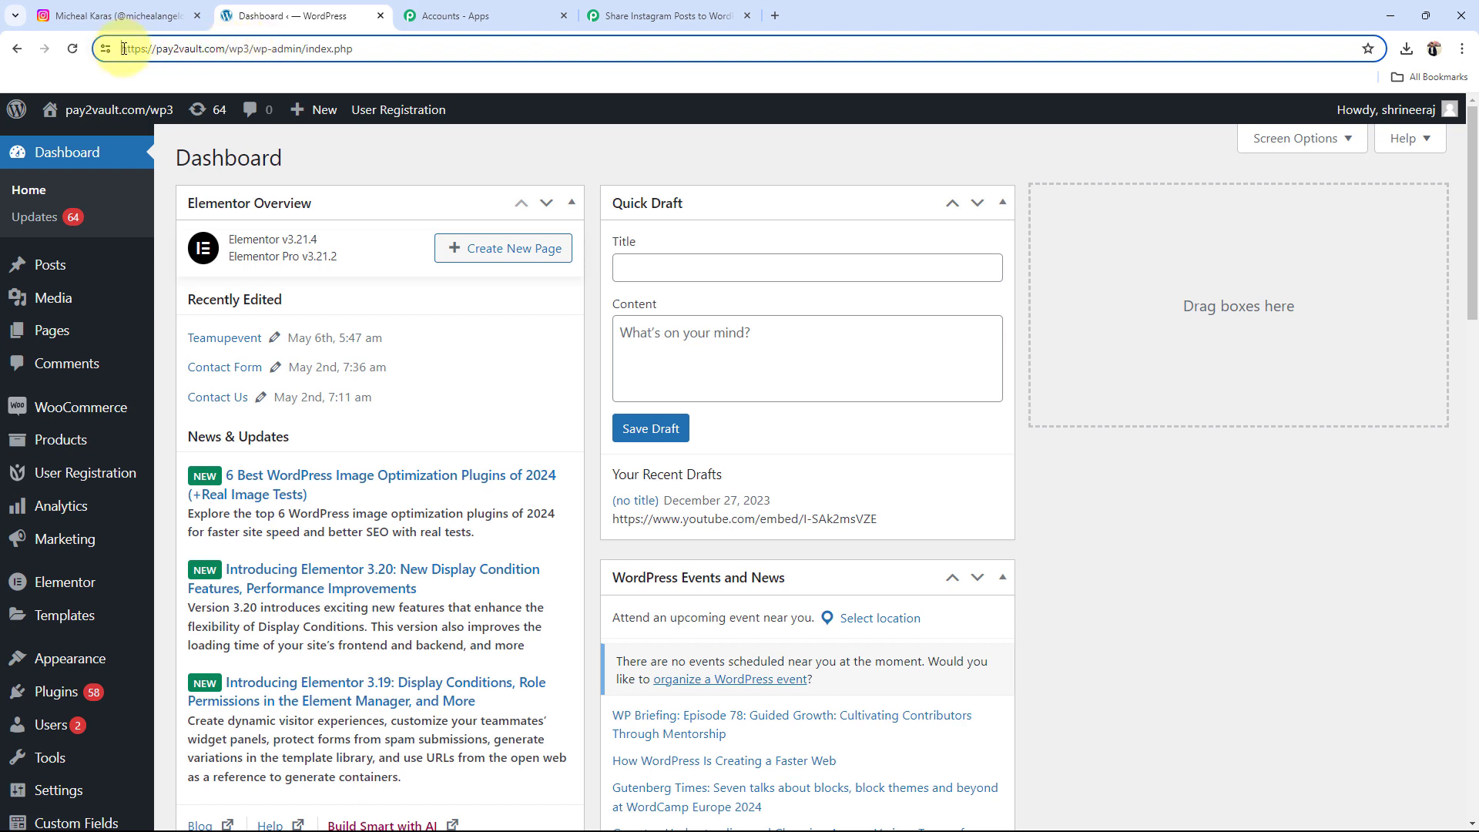
drag(123, 48, 213, 54)
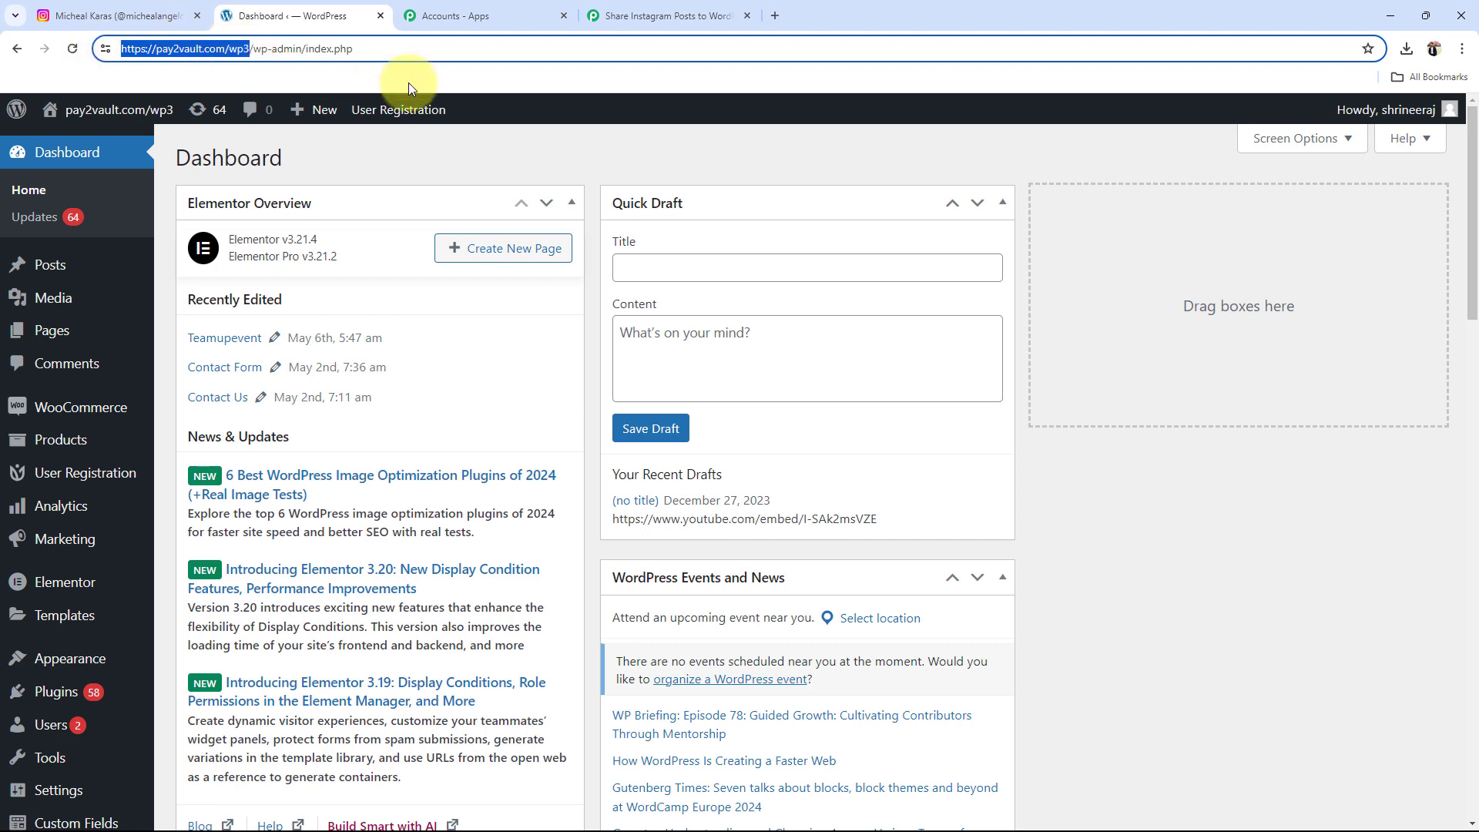
click(662, 16)
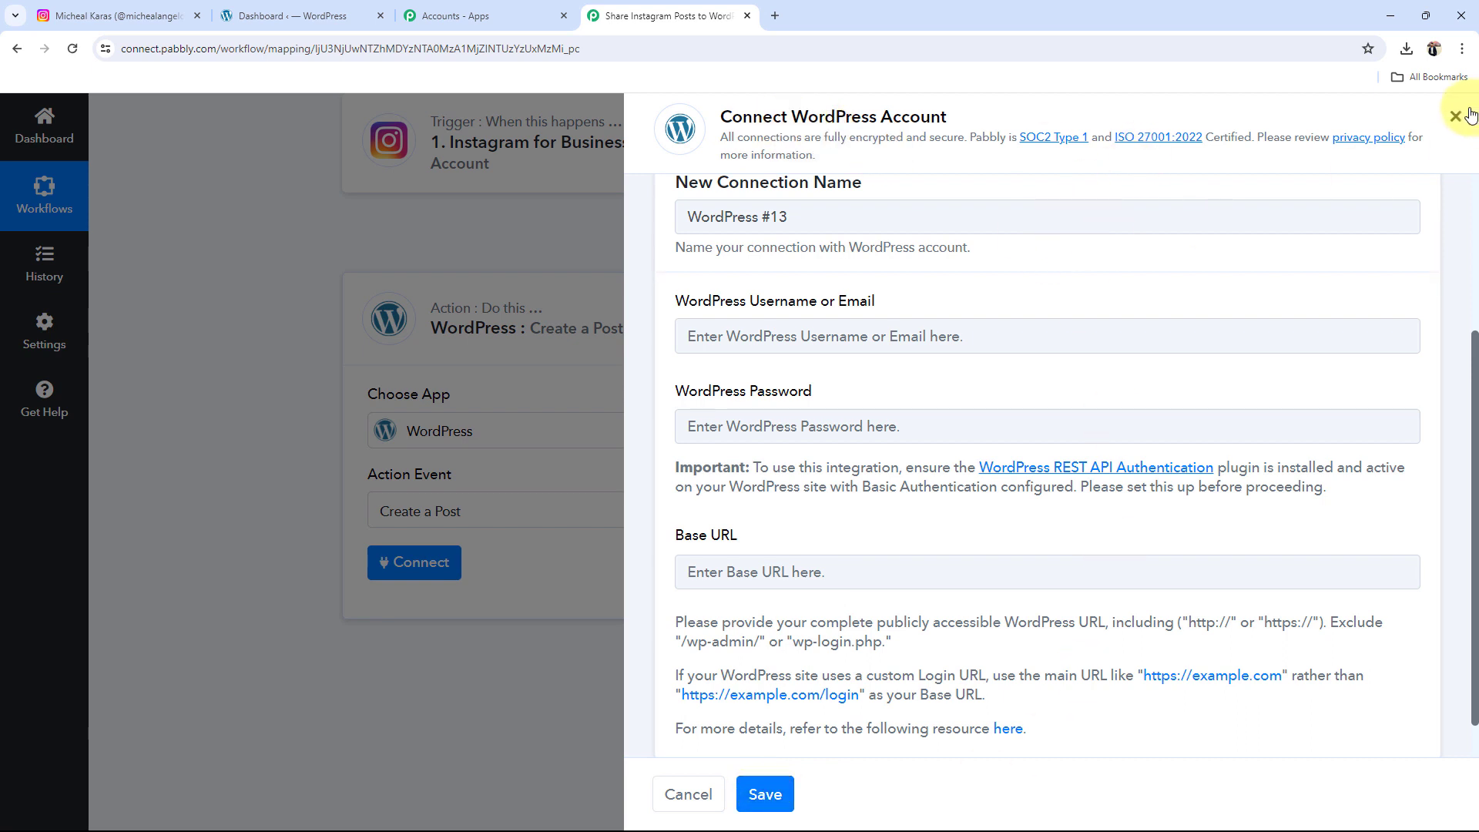
- Connect the WordPress action through an existing connection instead of a new one and save it
scroll(847, 490, up, 3)
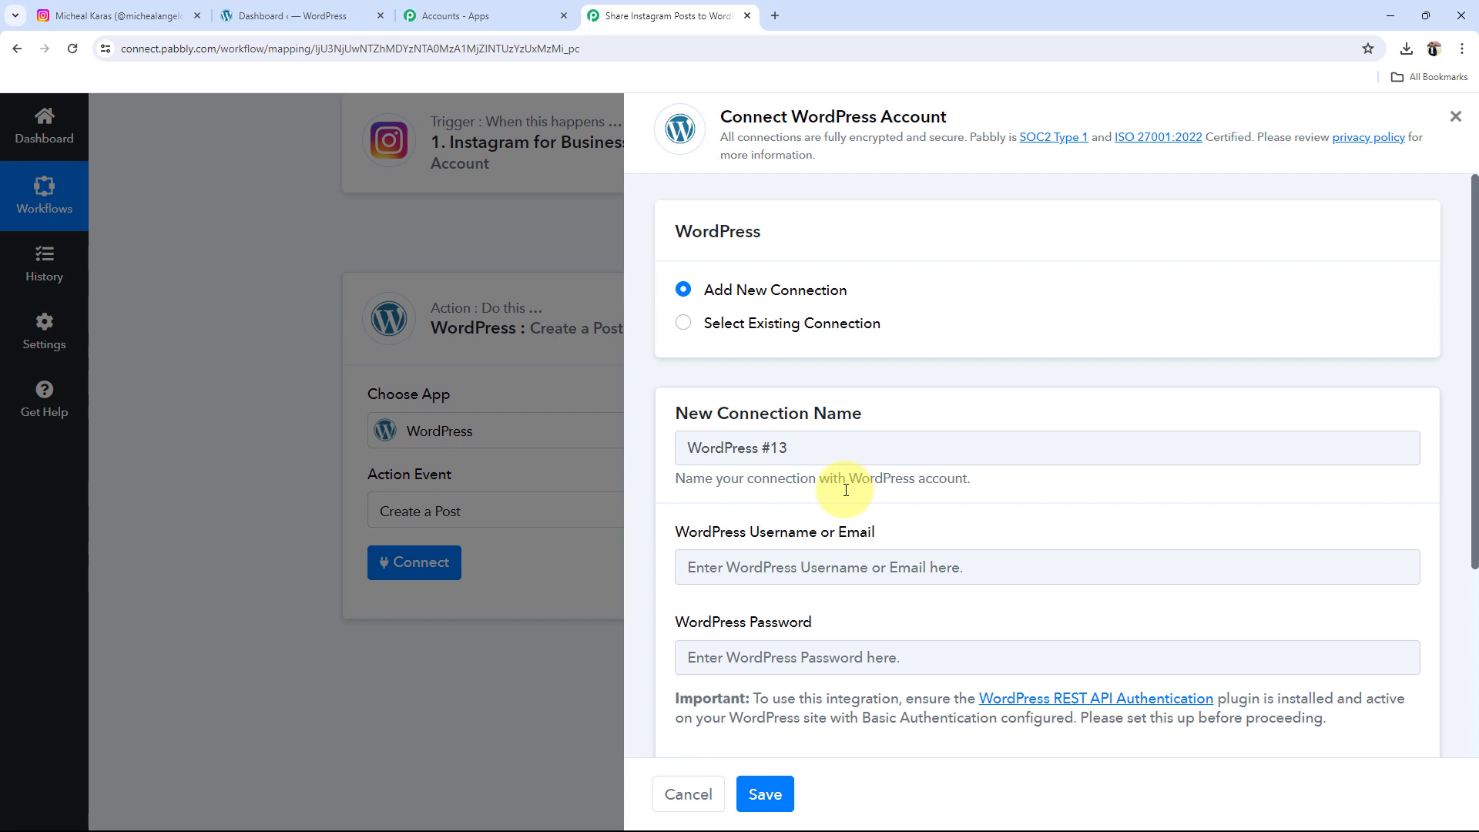
click(682, 323)
click(771, 794)
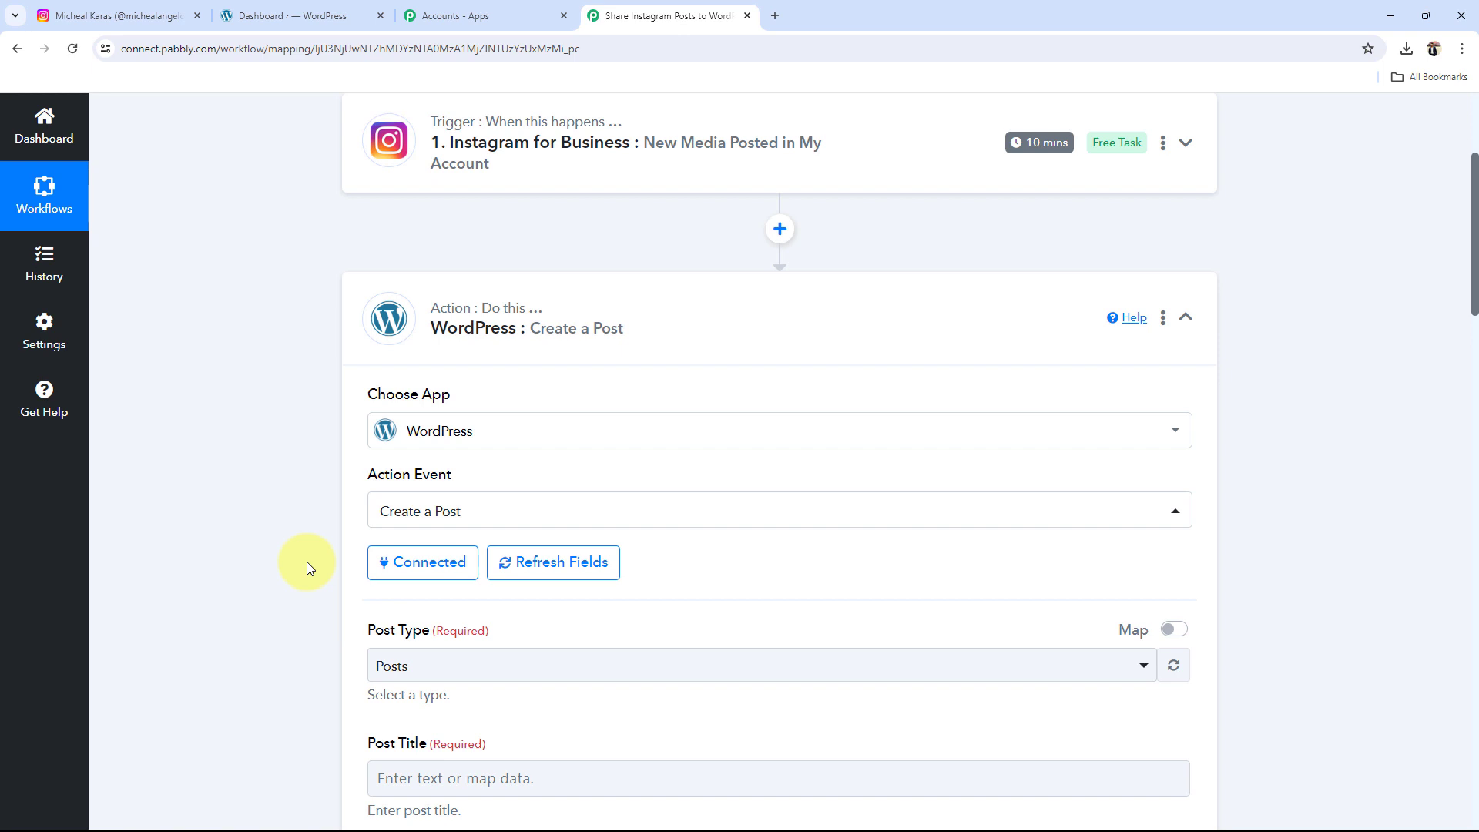
- Select Posts as the WordPress action's Post Type and examine the Post Title field
scroll(307, 561, down, 5)
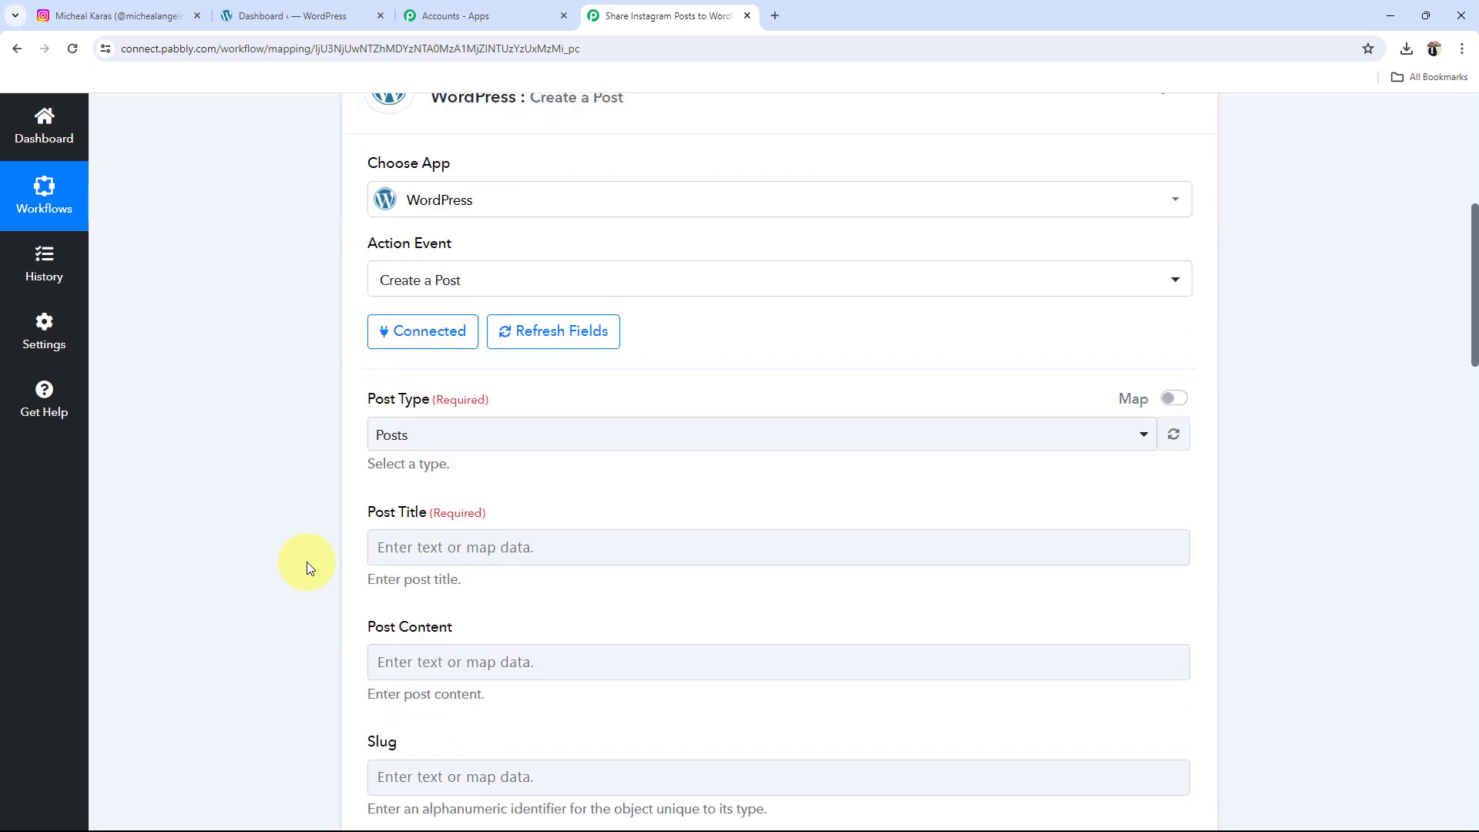
drag(374, 250, 423, 252)
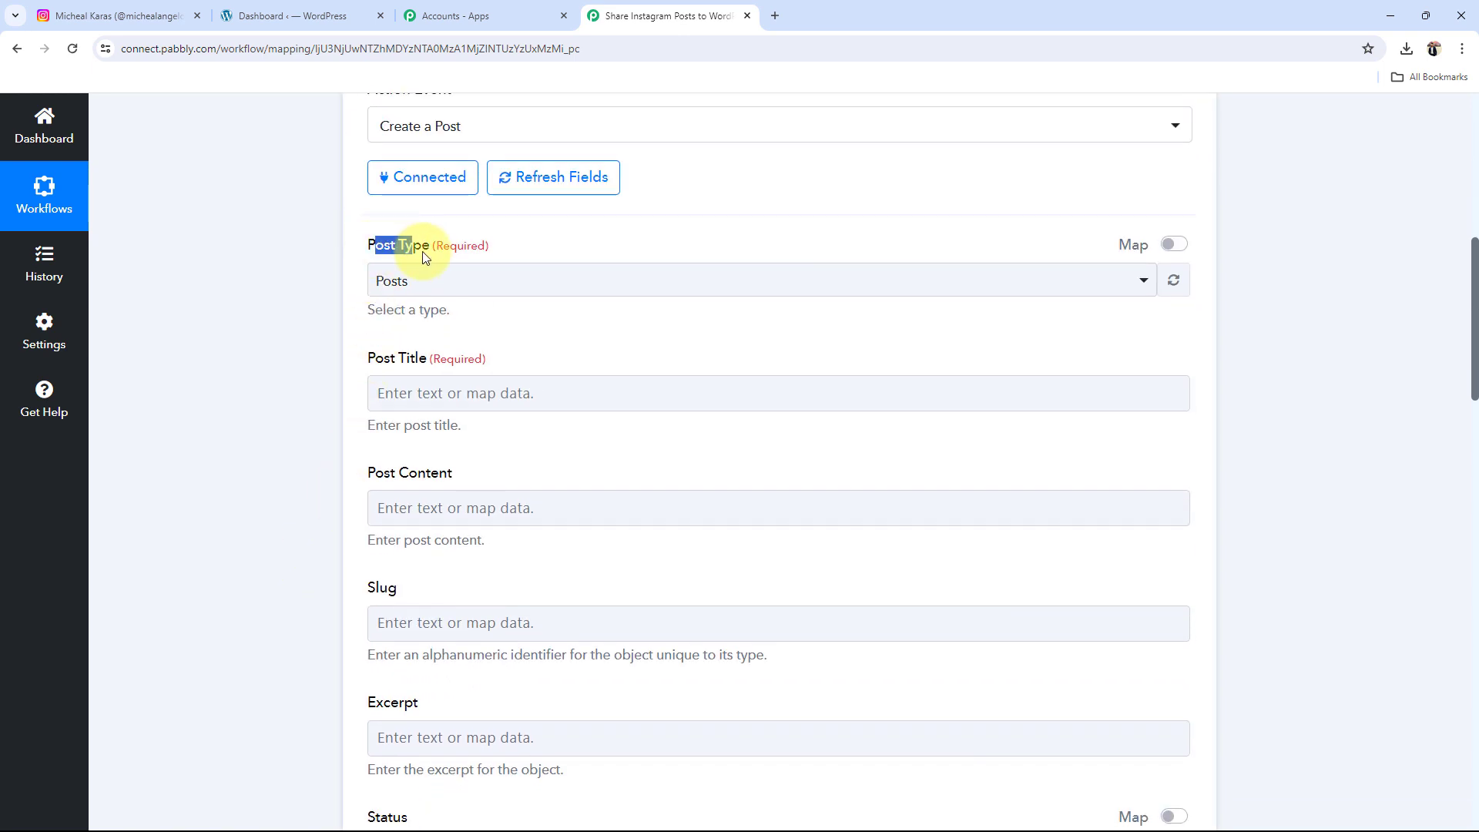
click(269, 284)
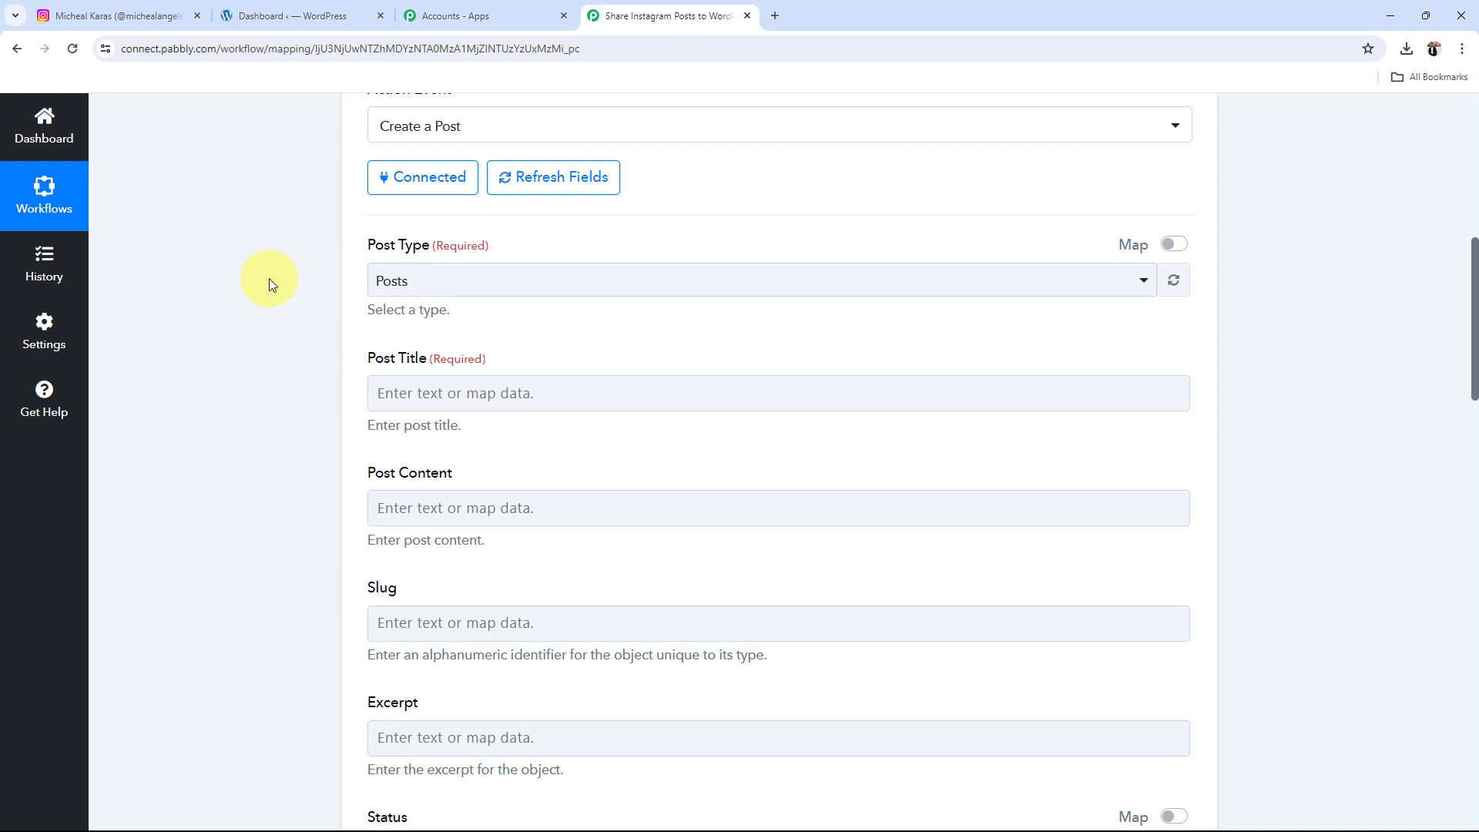
click(432, 285)
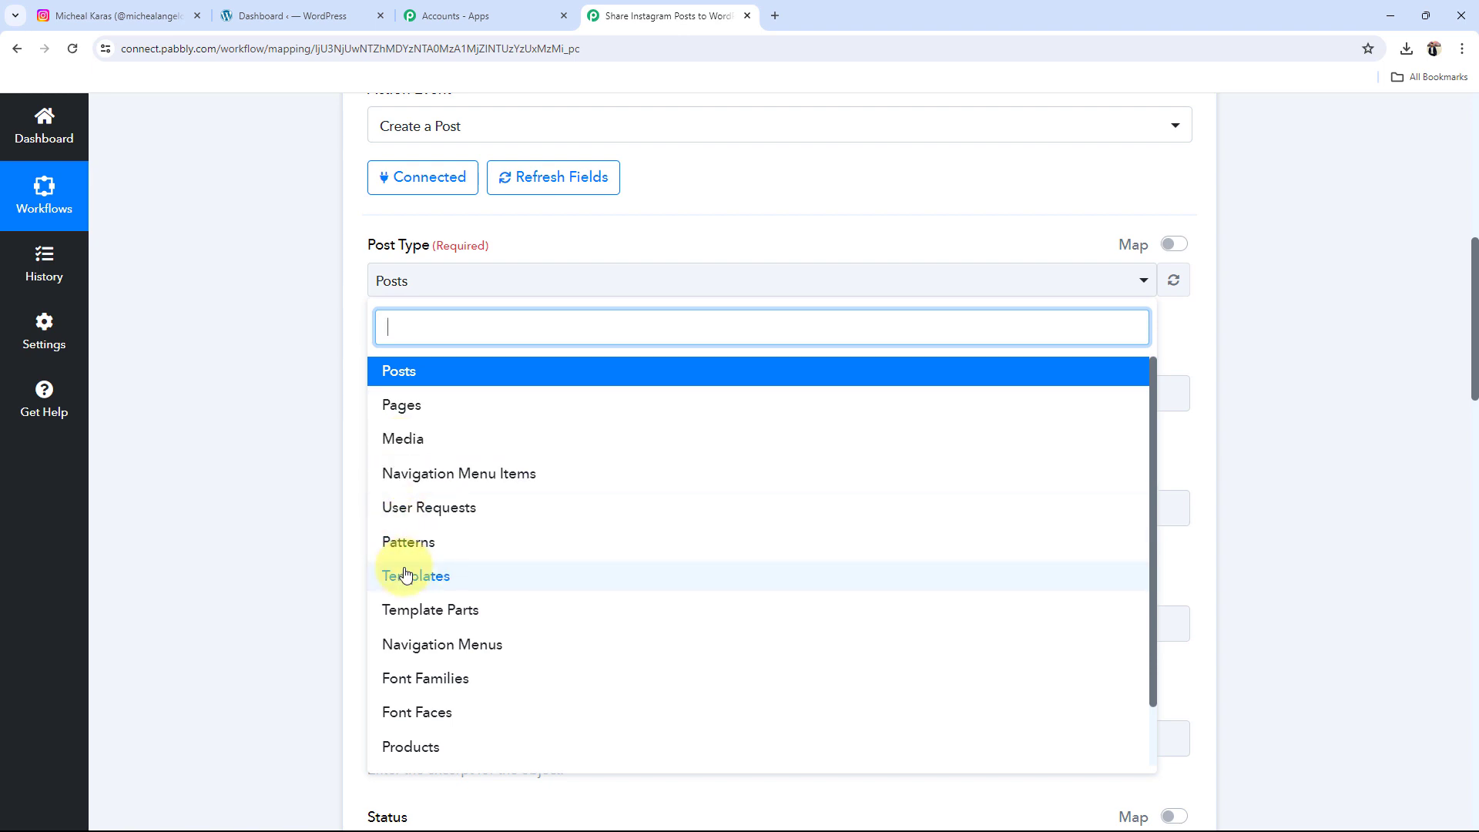
click(455, 377)
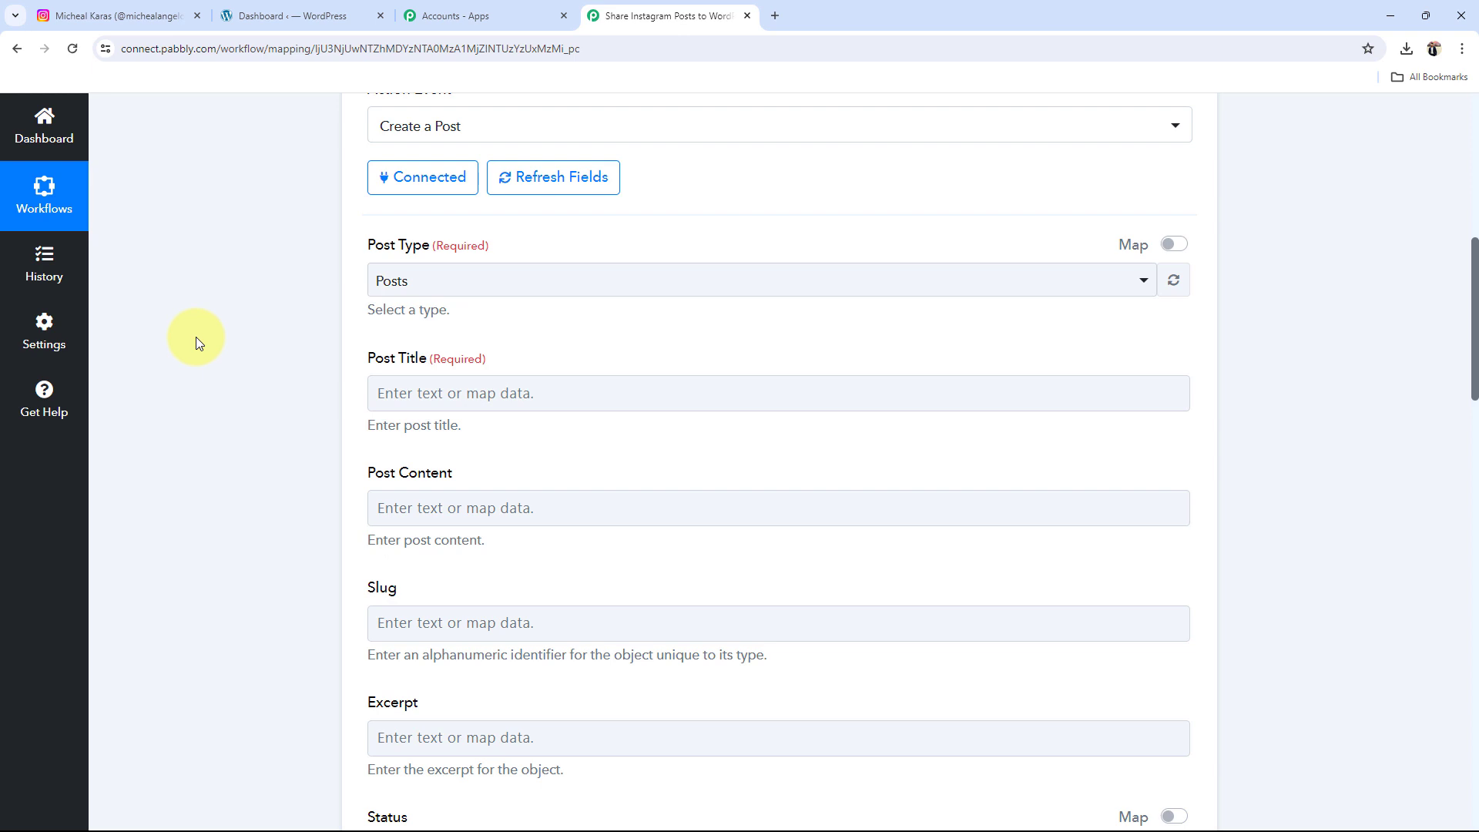
scroll(196, 336, down, 2)
drag(365, 209, 420, 214)
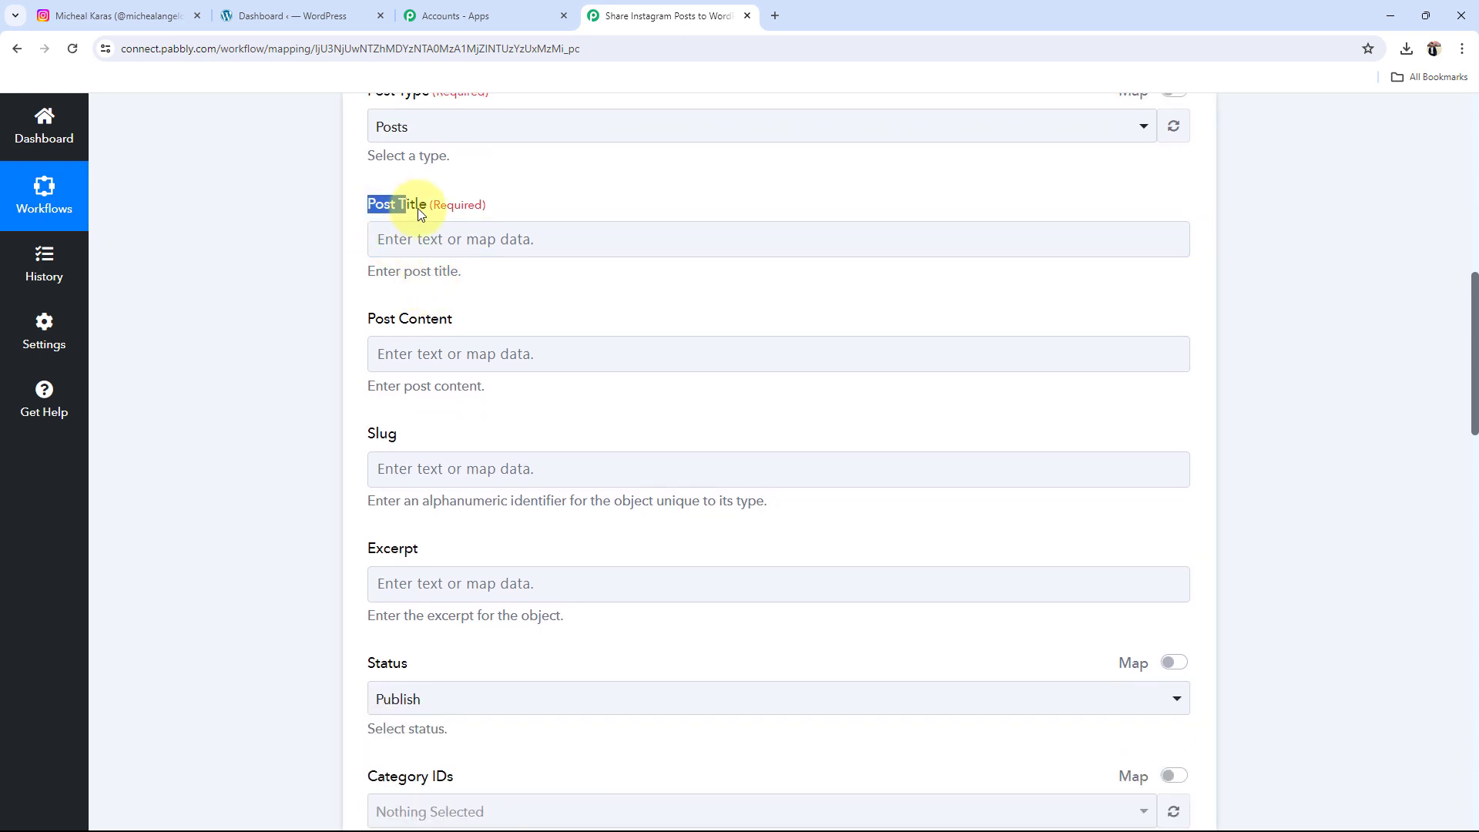
click(330, 247)
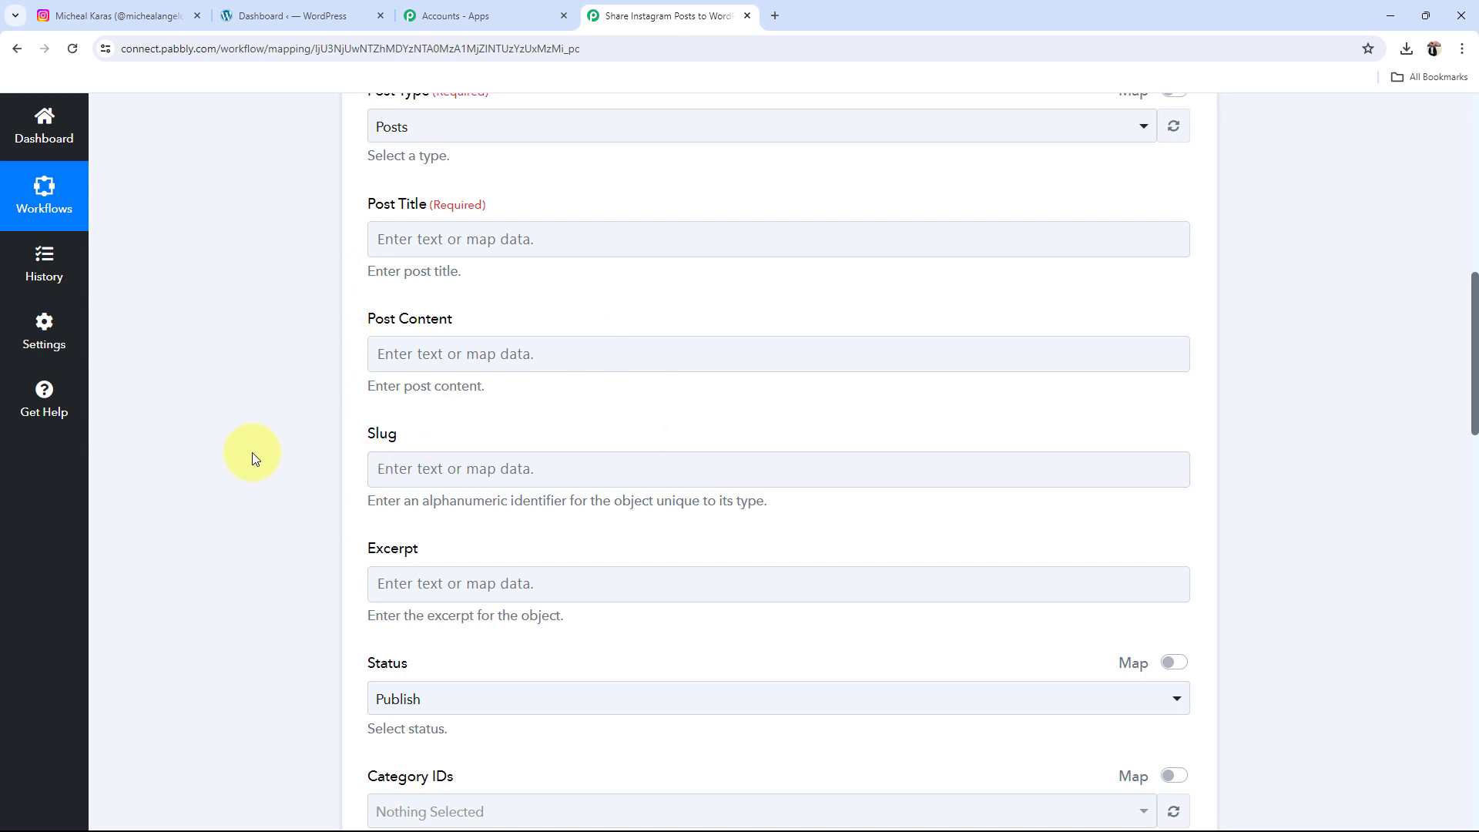
- Reopen the Instagram trigger and examine the heading line and body text of the caption in its received response
scroll(252, 451, up, 5)
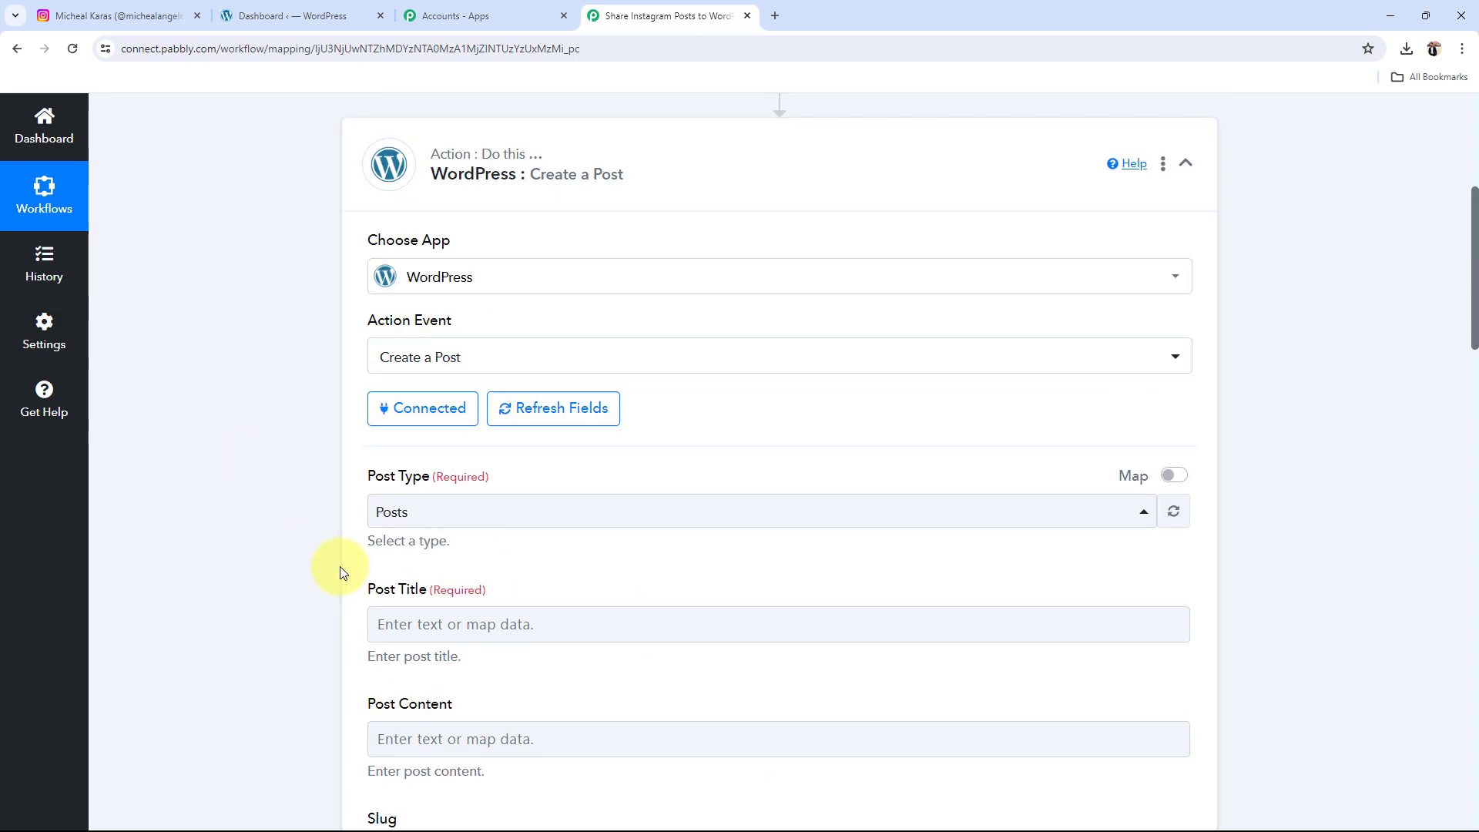
scroll(339, 567, up, 3)
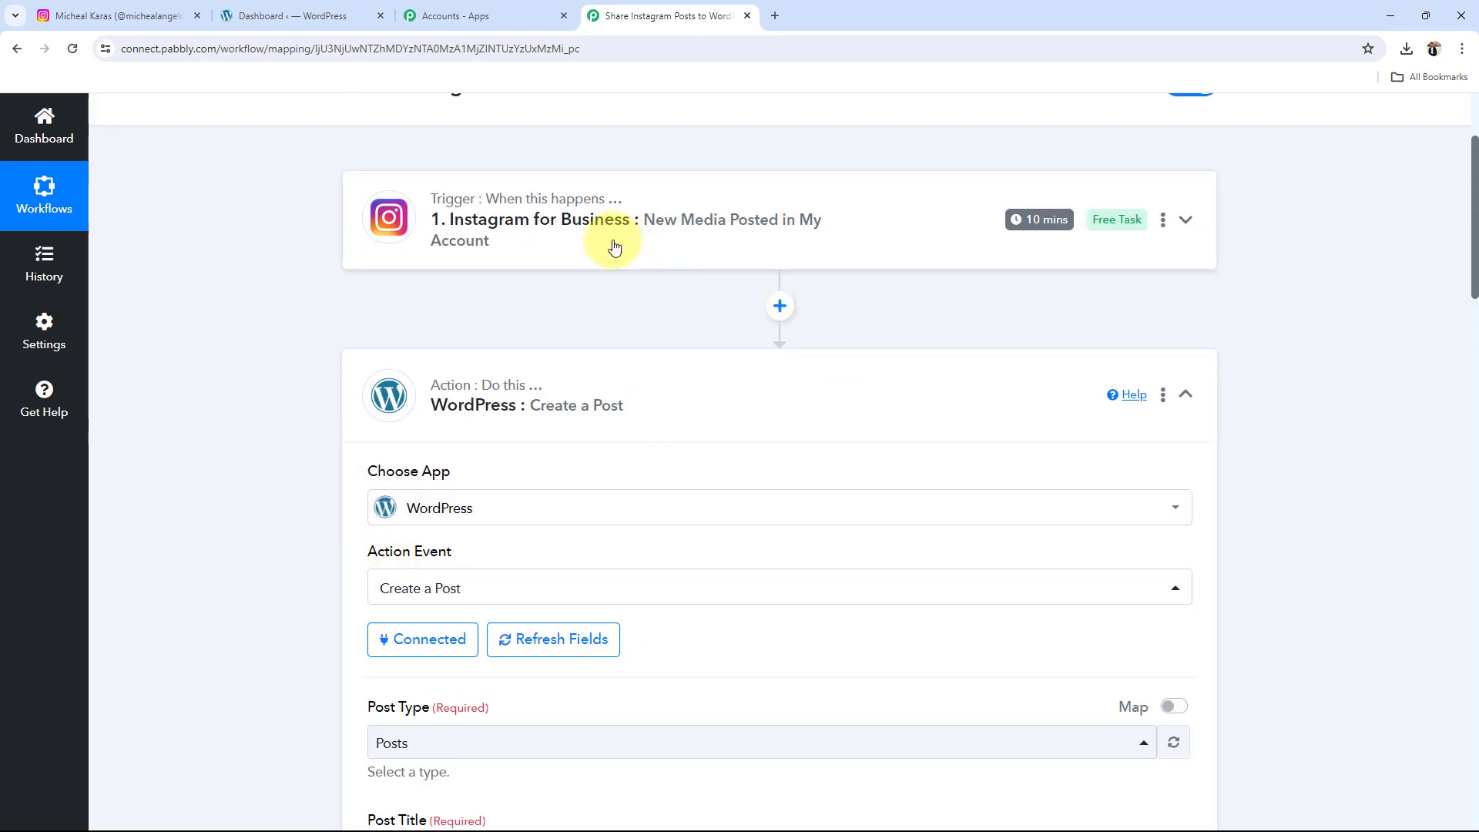
click(678, 258)
scroll(256, 543, up, 3)
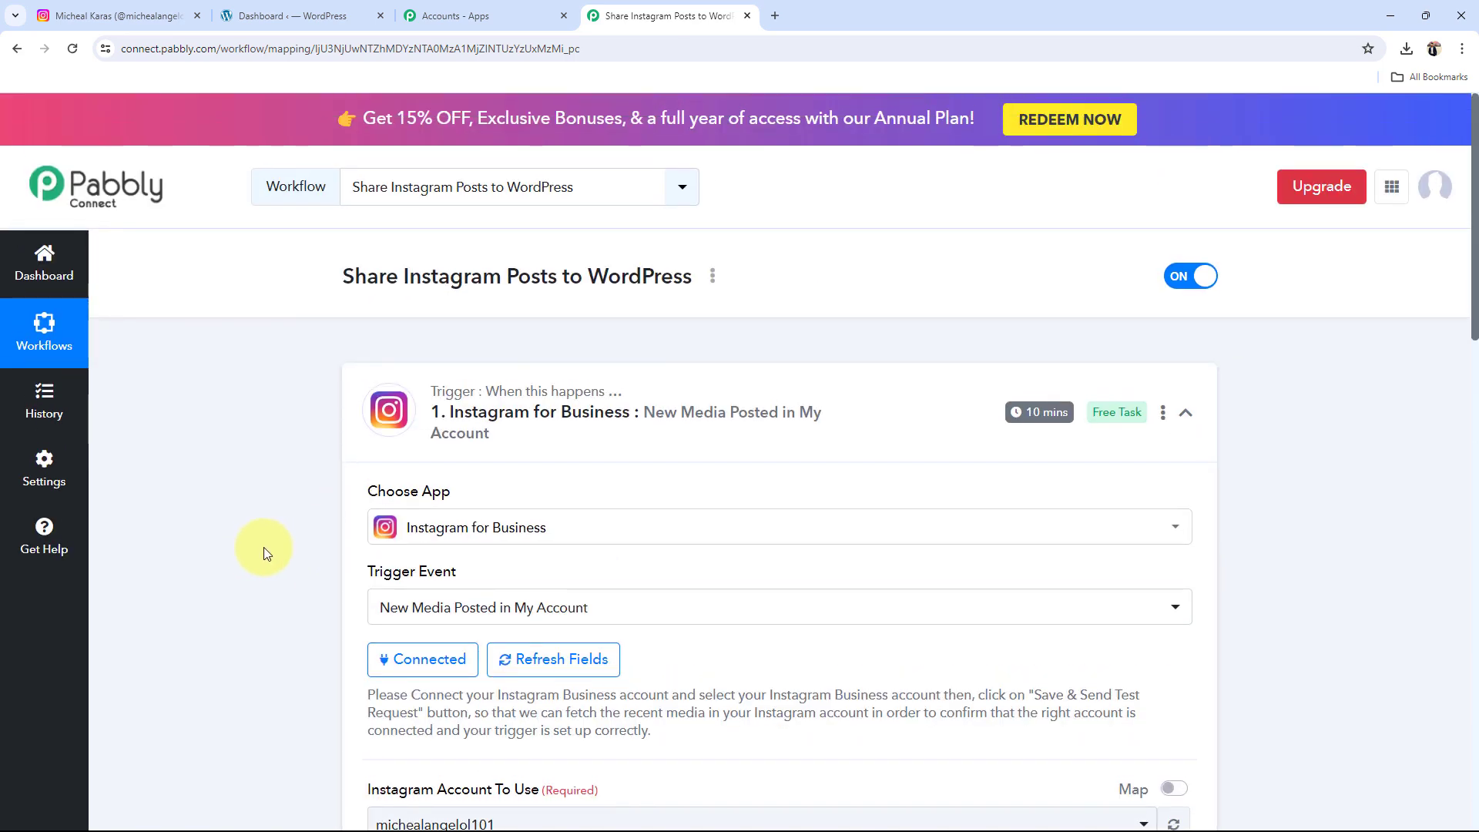
scroll(274, 555, down, 10)
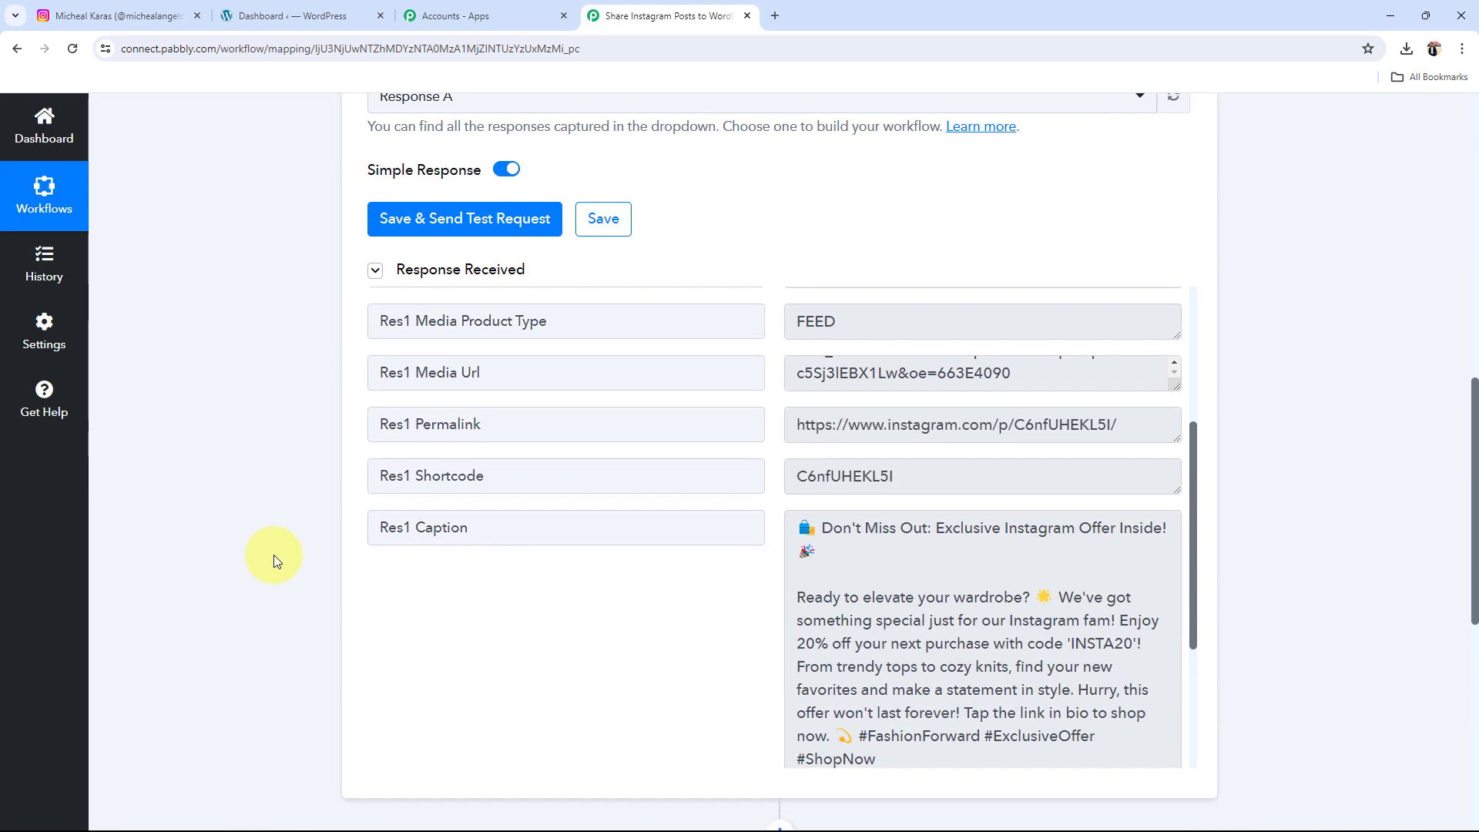
scroll(274, 555, down, 2)
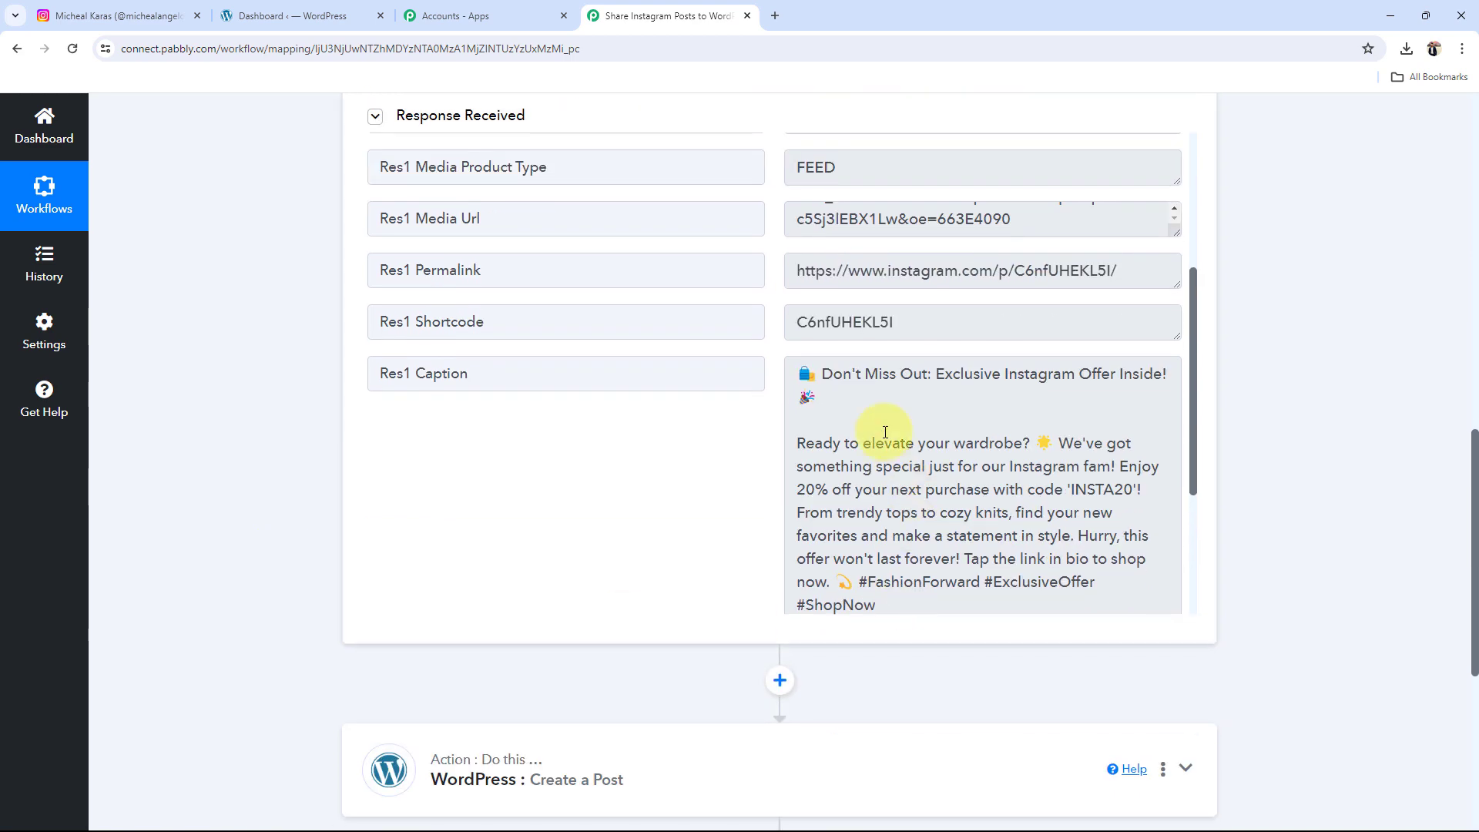
drag(792, 376, 948, 614)
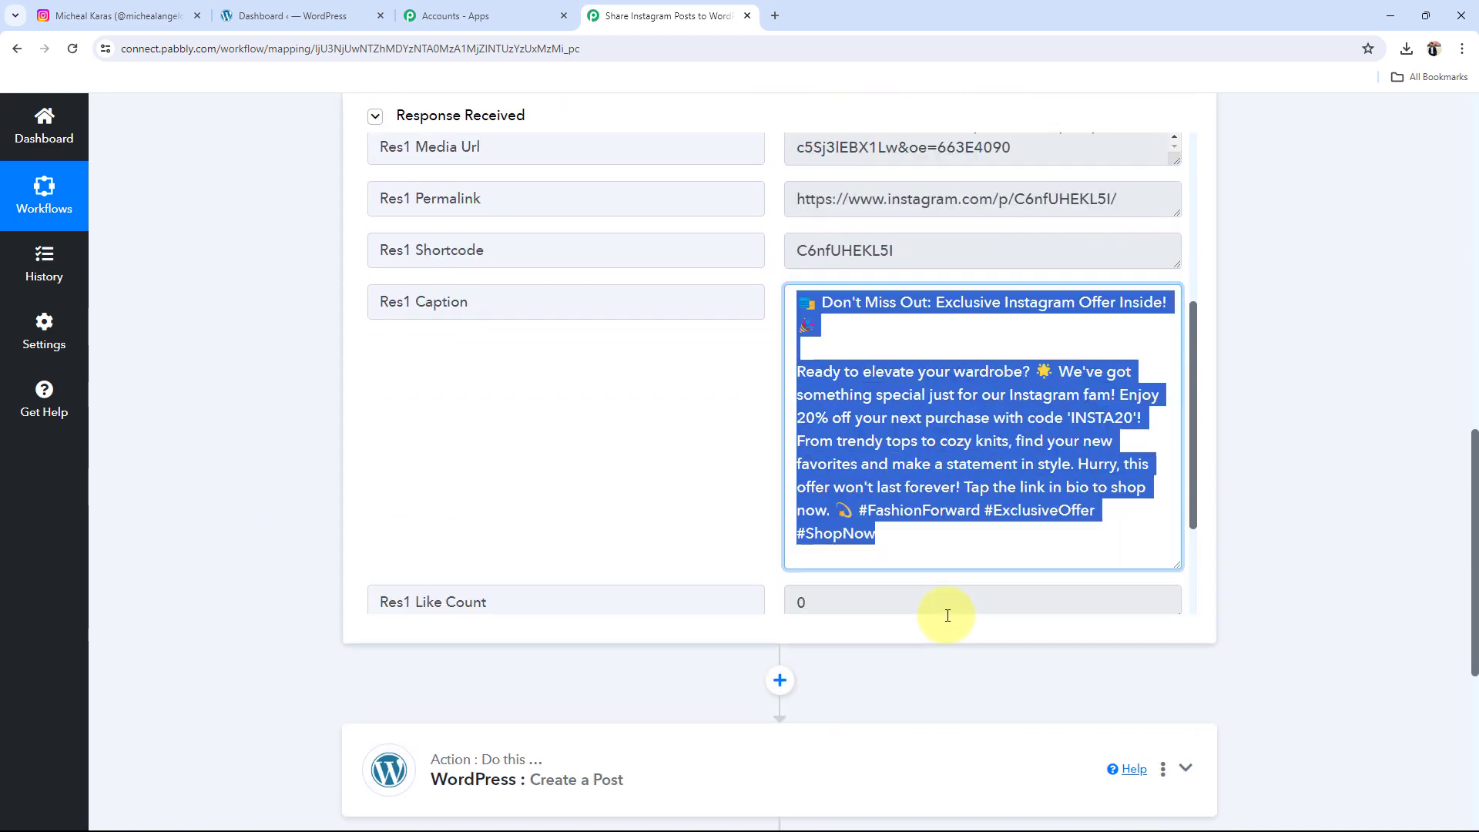
click(690, 337)
scroll(733, 356, up, 2)
click(803, 292)
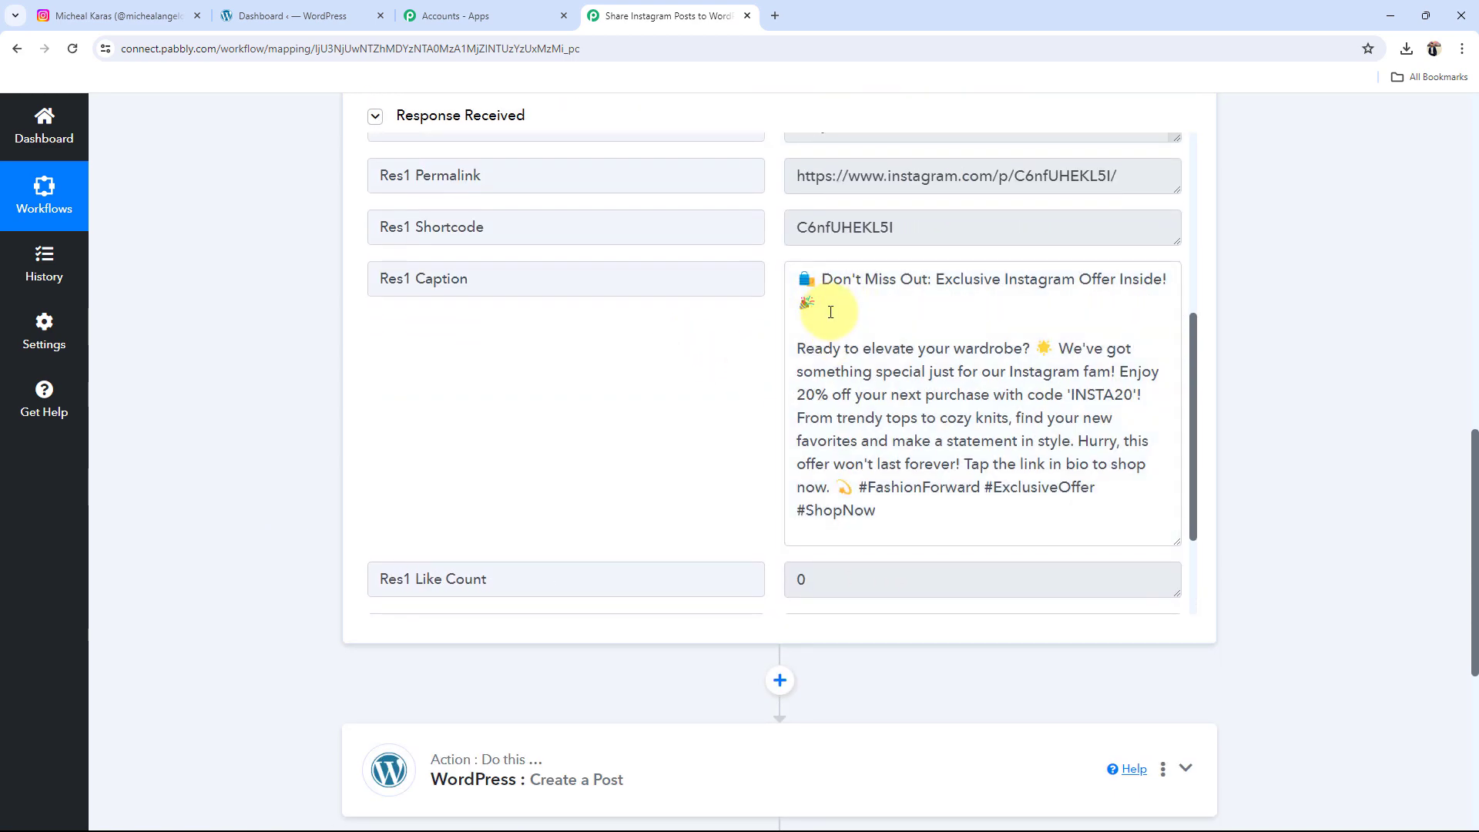
triple_click(792, 280)
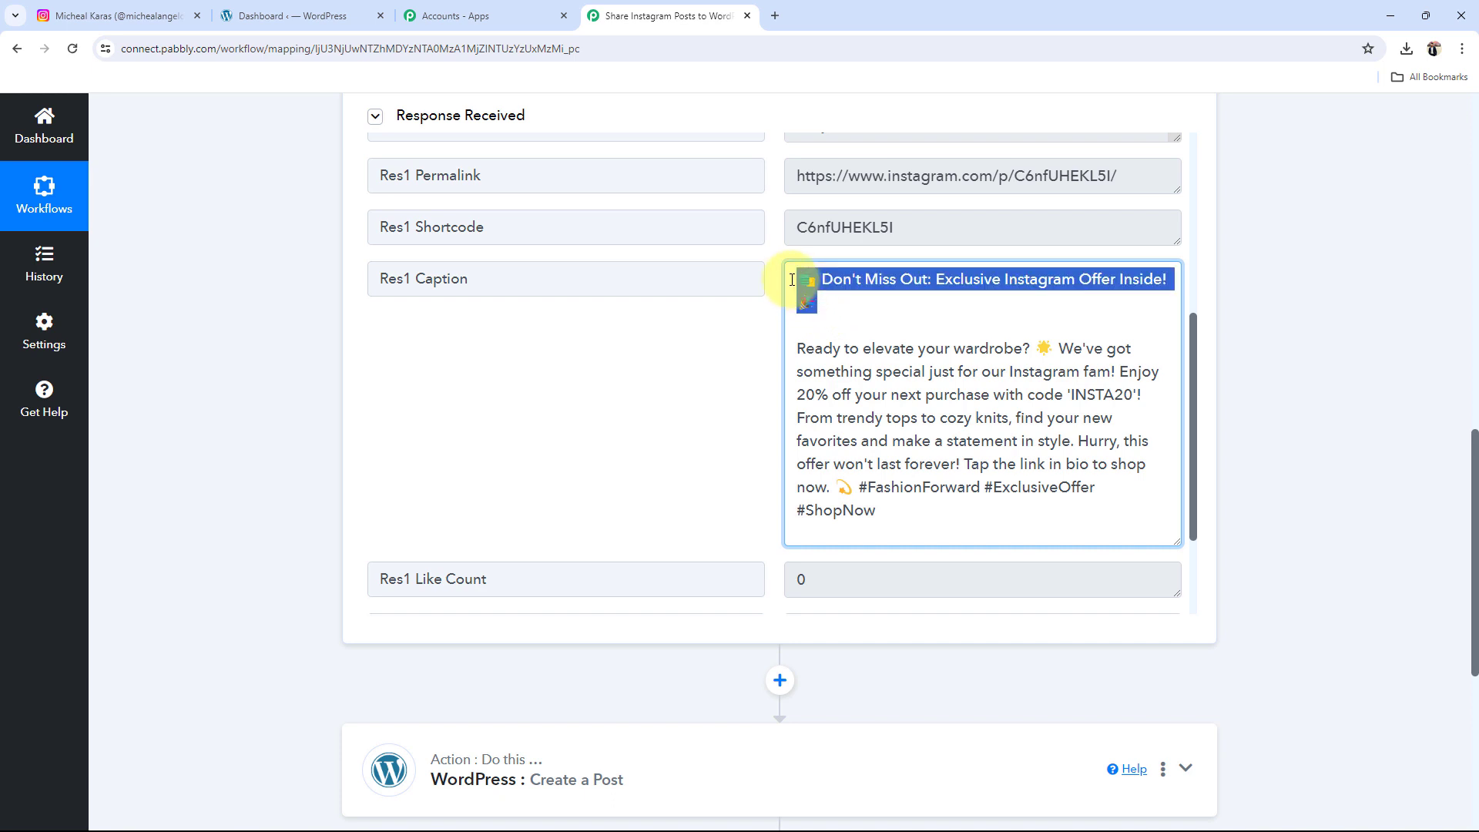
click(793, 346)
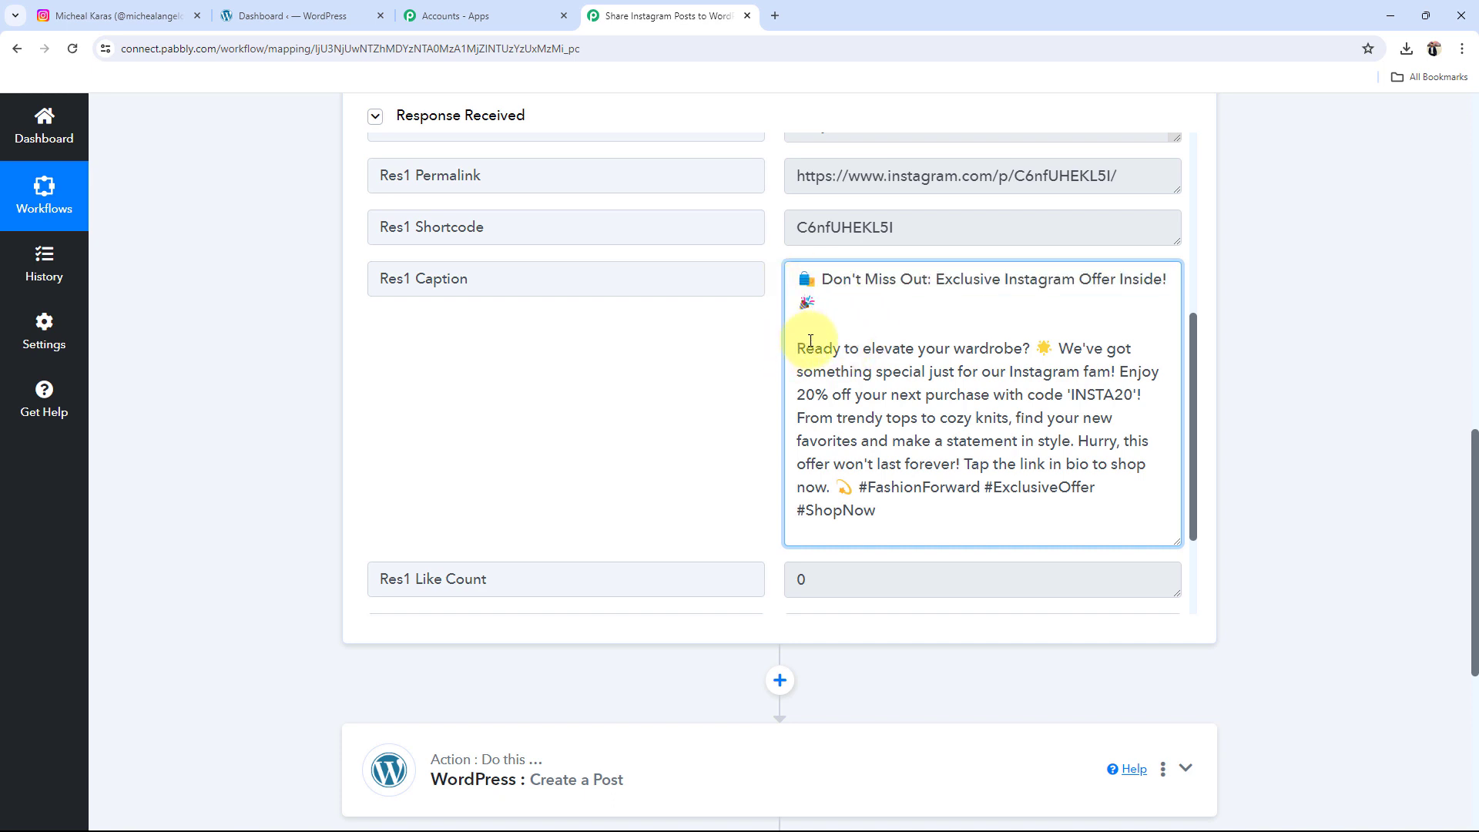
shift+click(901, 518)
click(298, 518)
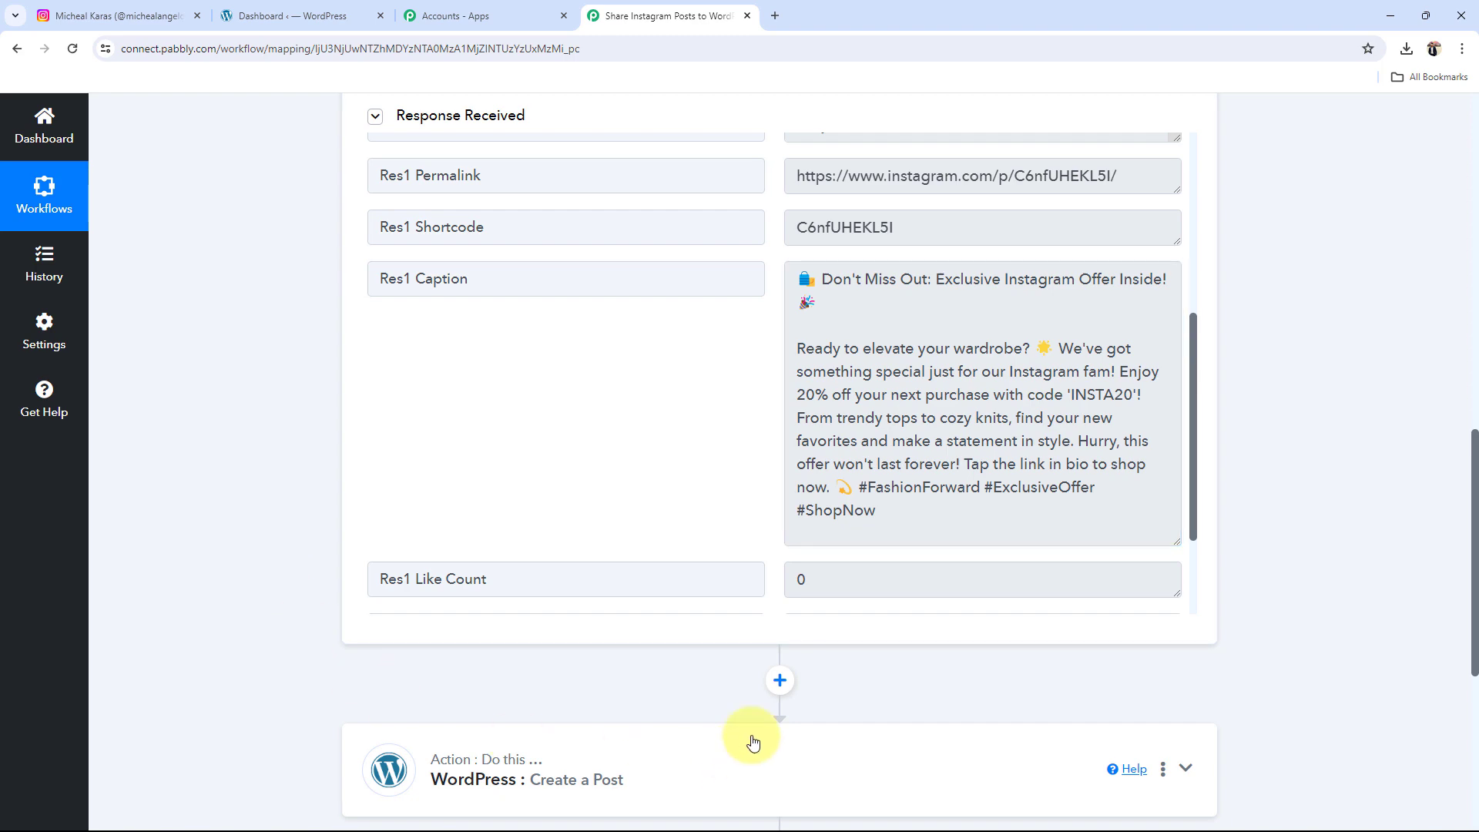
- Insert a Text Formatter by Pabbly action between the Instagram trigger and the WordPress action, with Split Text as its action event
scroll(330, 538, up, 3)
scroll(865, 601, down, 2)
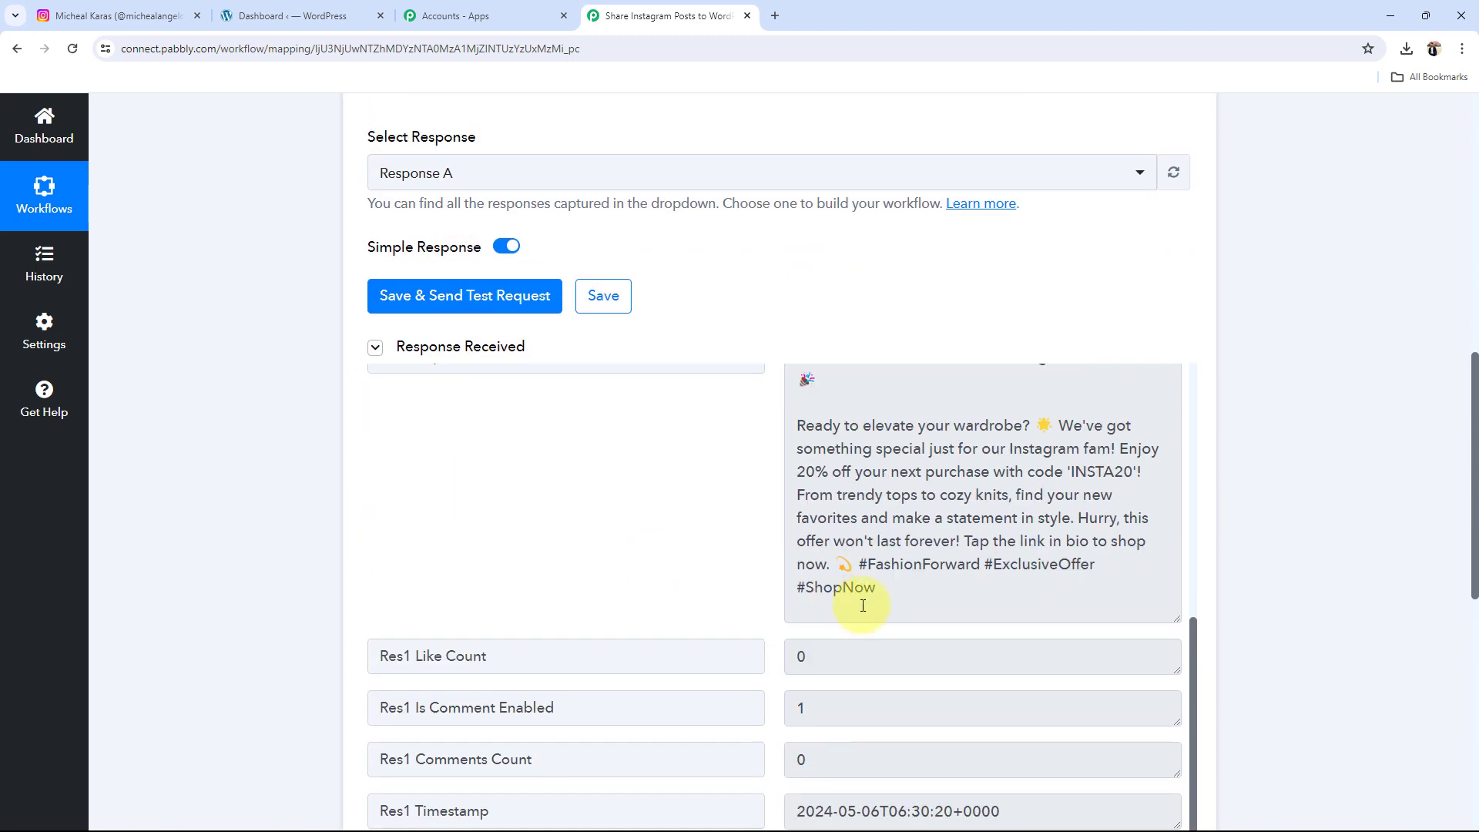
scroll(347, 532, down, 5)
click(779, 372)
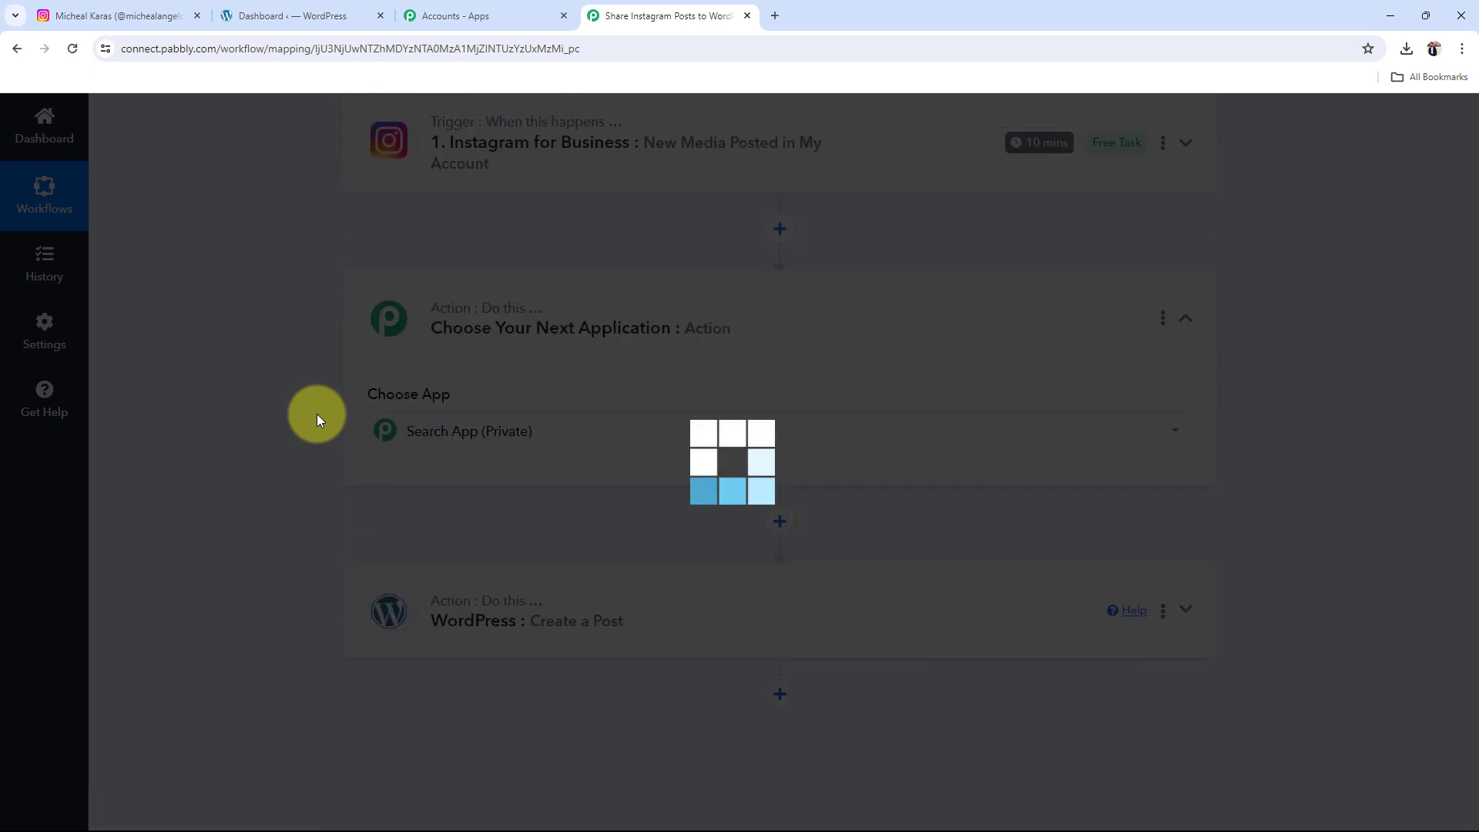
text(te)
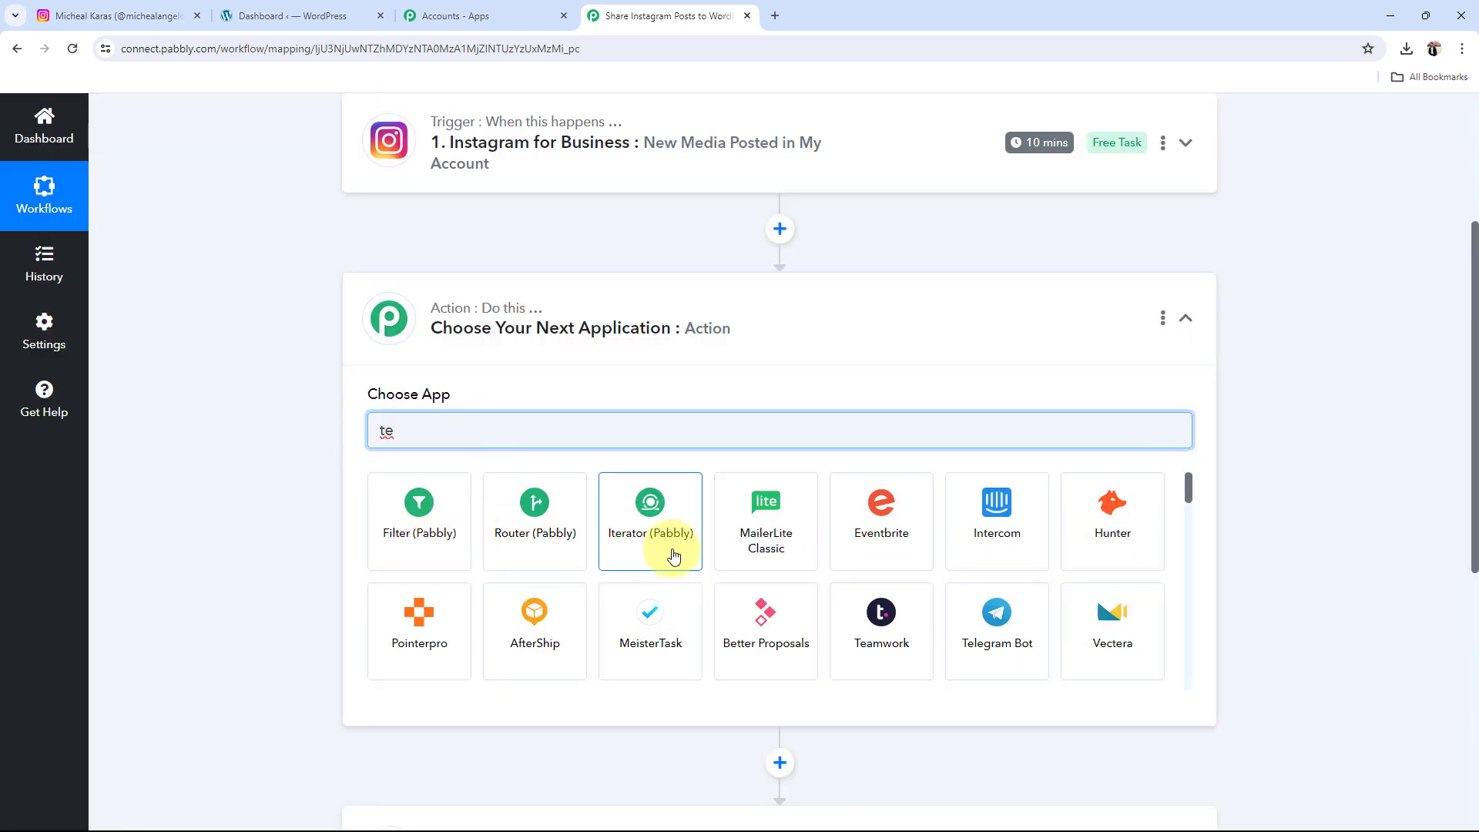
text(xt)
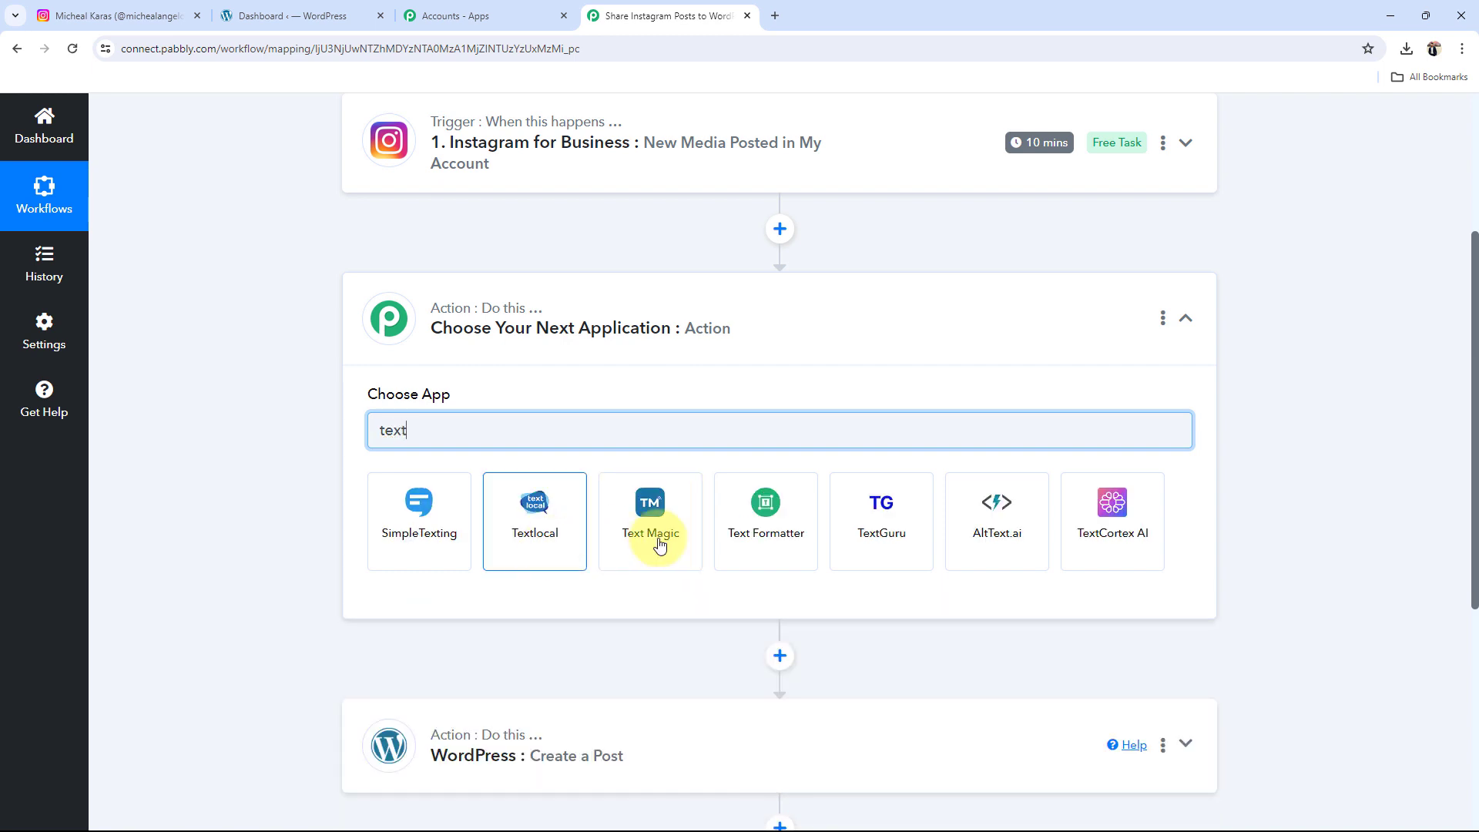
click(743, 522)
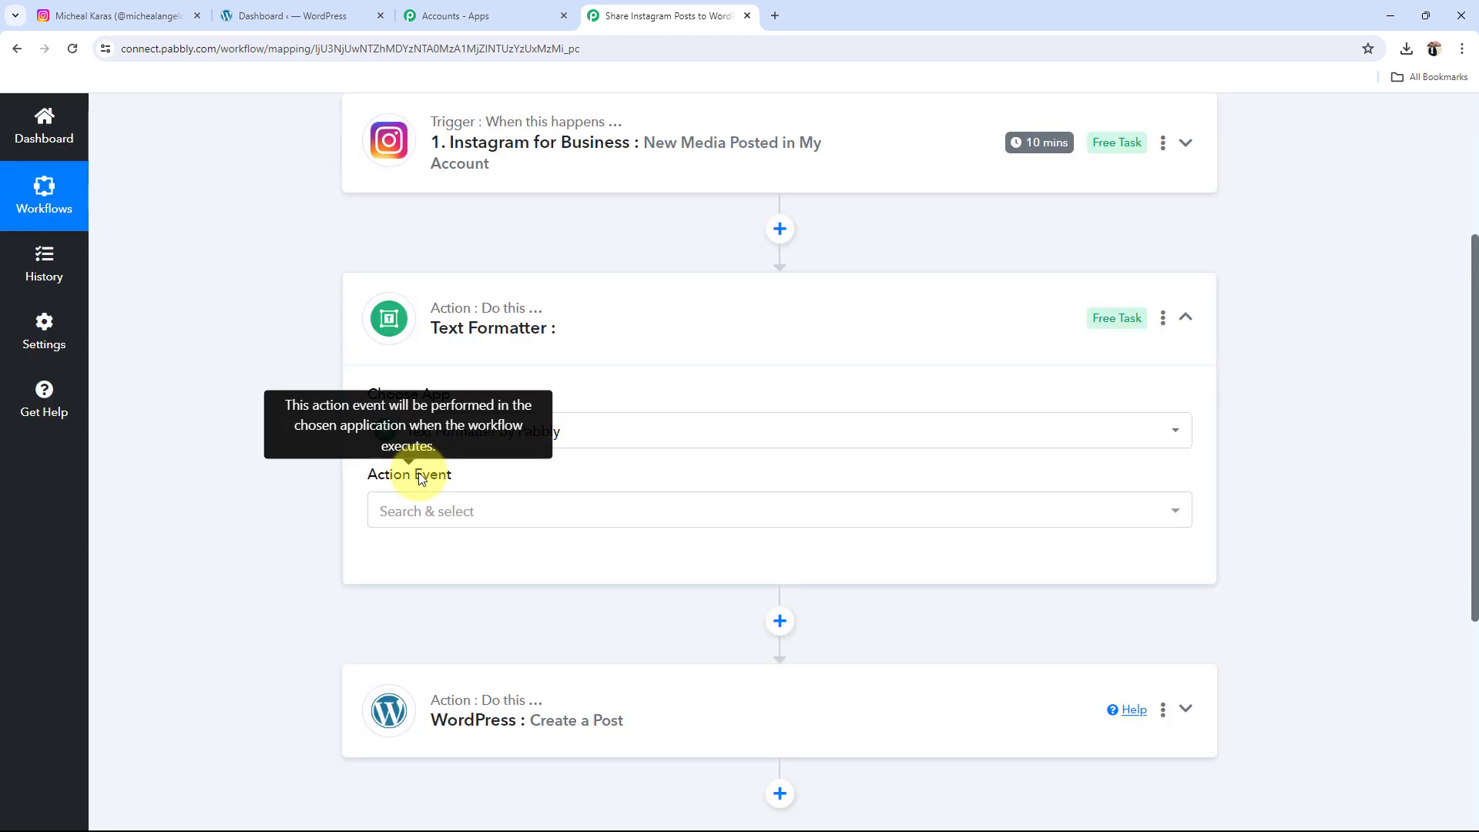
click(462, 502)
click(412, 455)
click(413, 570)
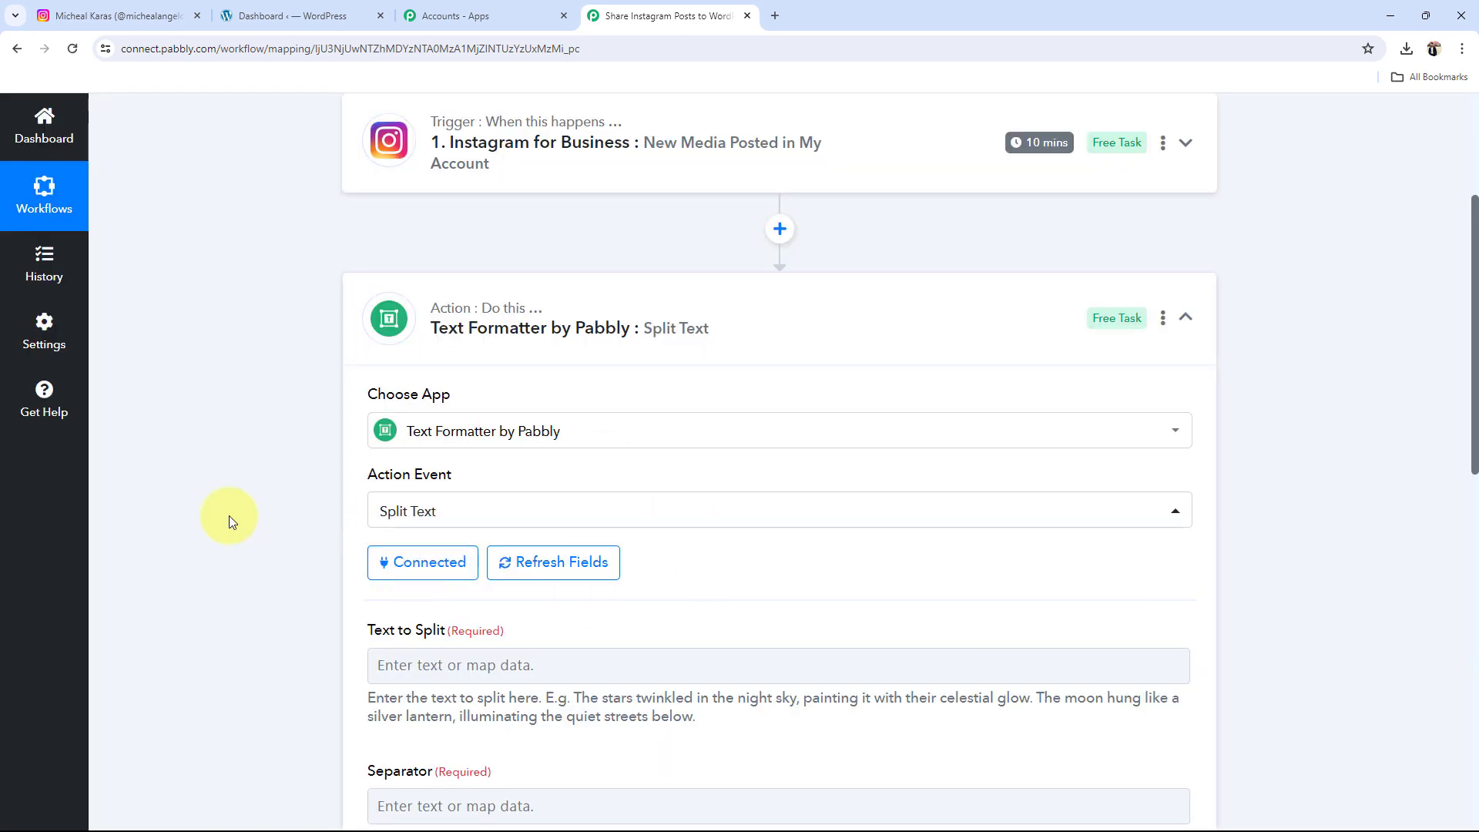
- Map the Res1 Caption from the Instagram trigger into the Text Formatter's Text to Split field
scroll(141, 558, down, 2)
scroll(141, 557, down, 2)
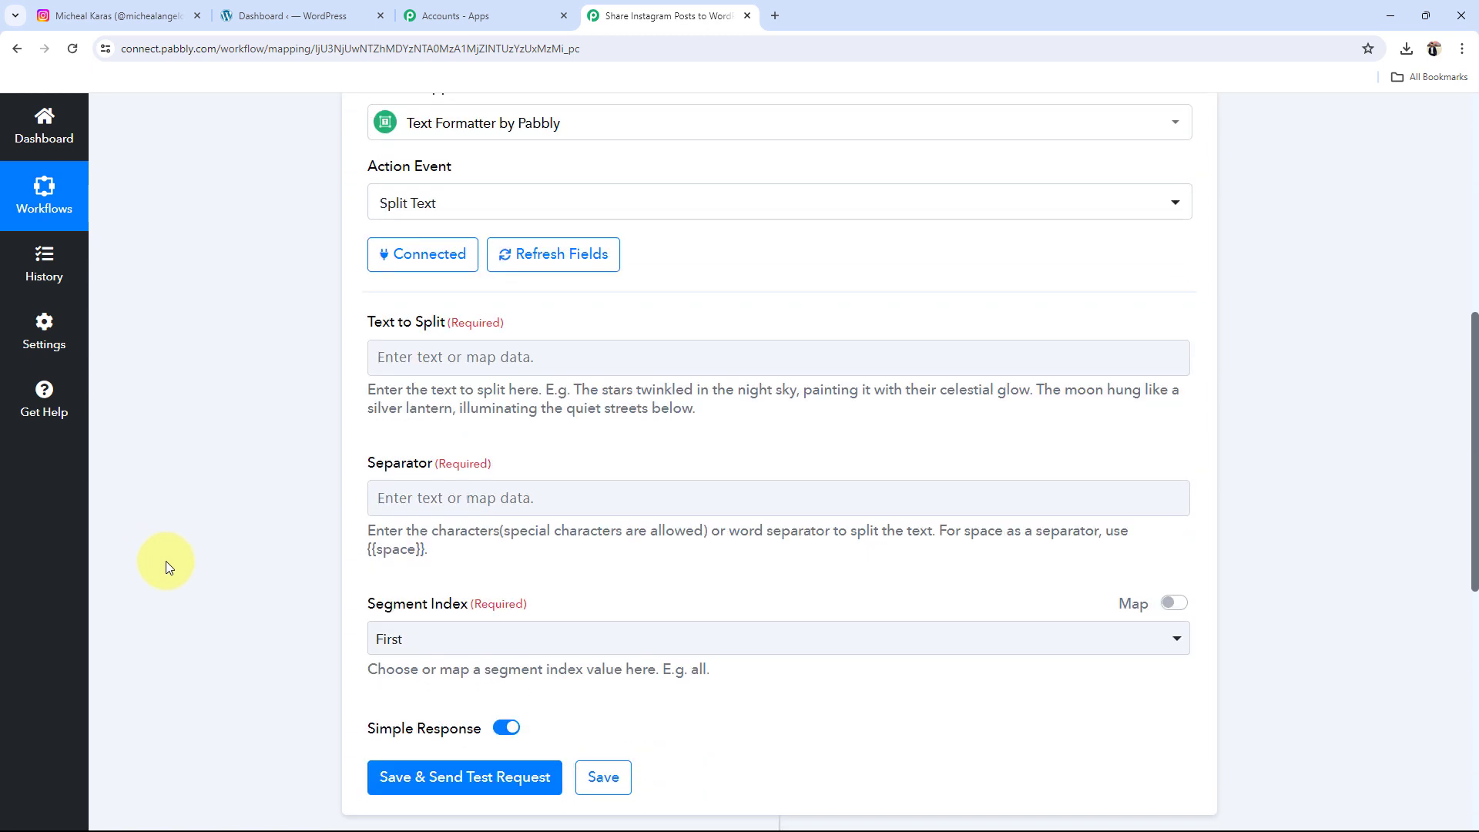
drag(365, 322, 429, 322)
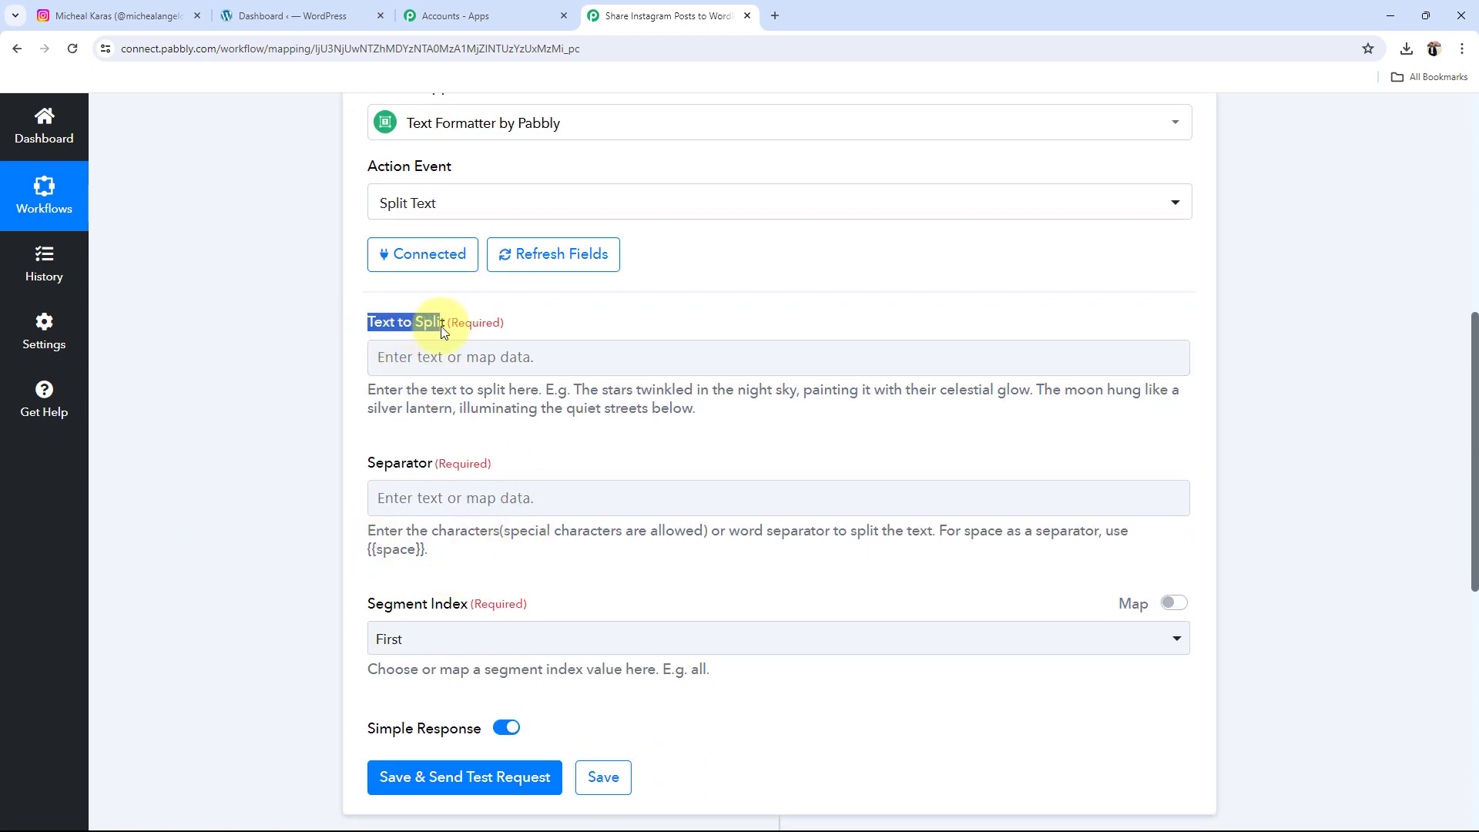
click(345, 339)
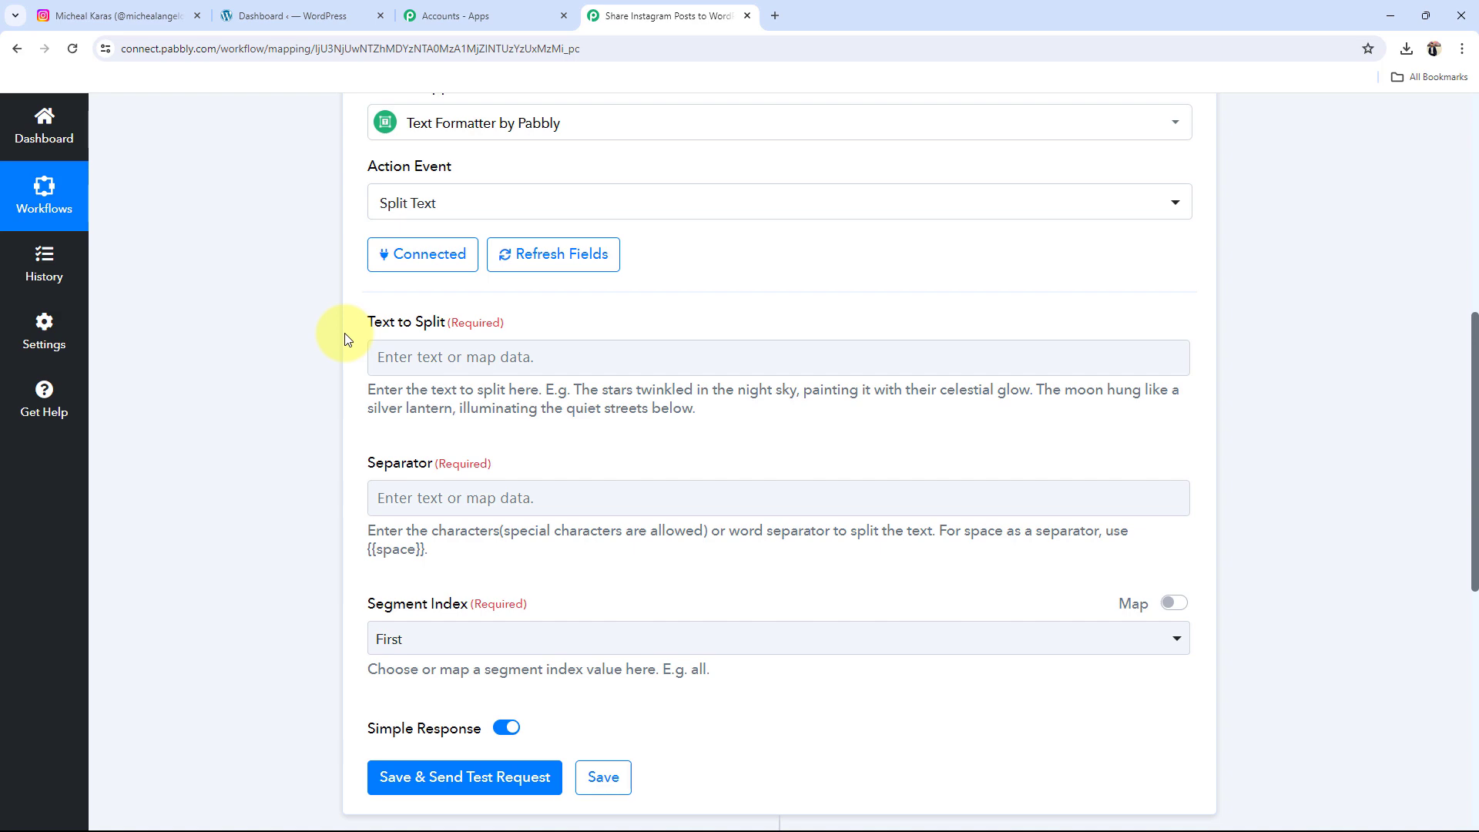
scroll(330, 429, up, 5)
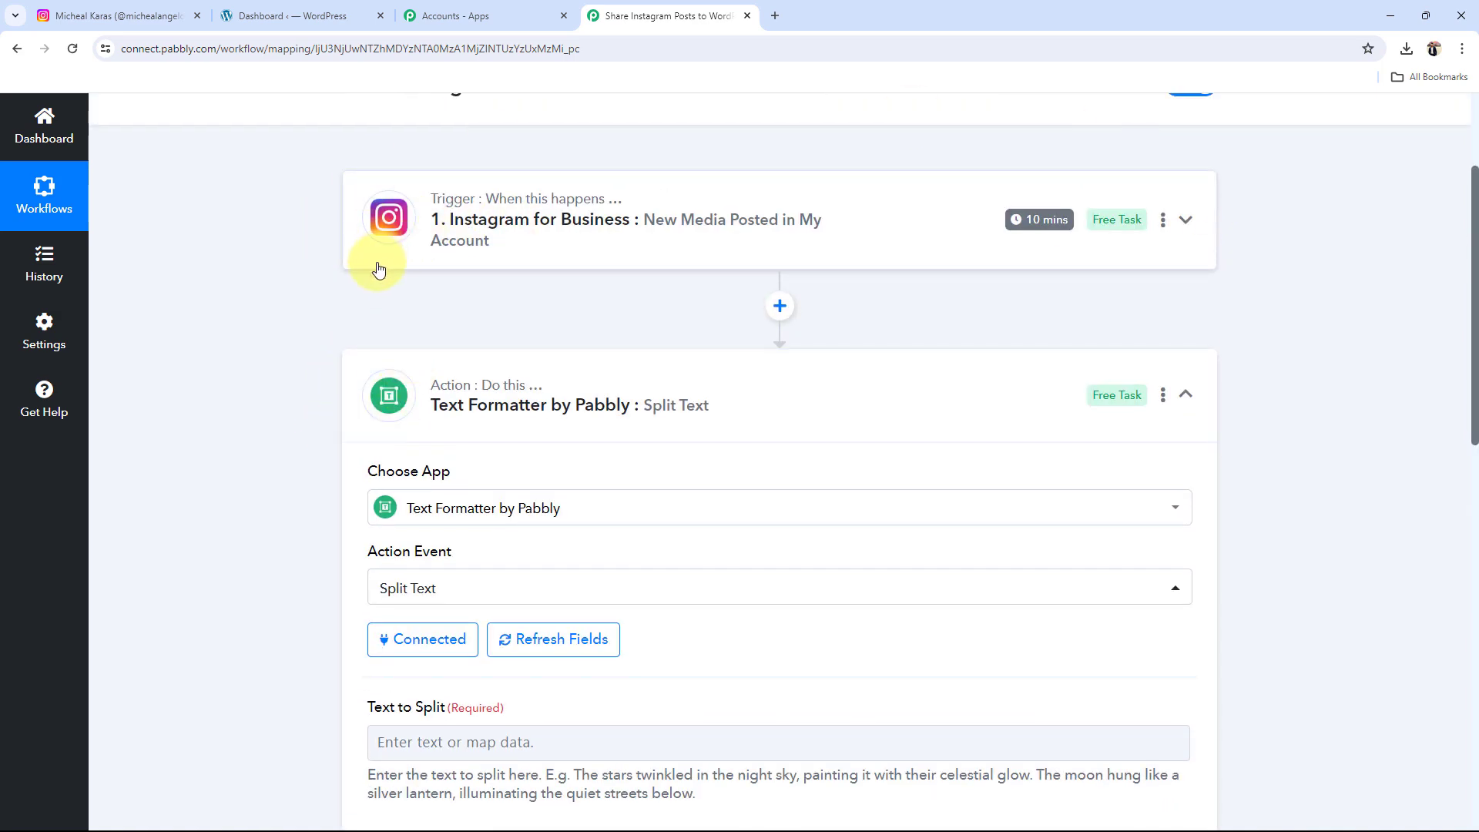
scroll(311, 335, down, 6)
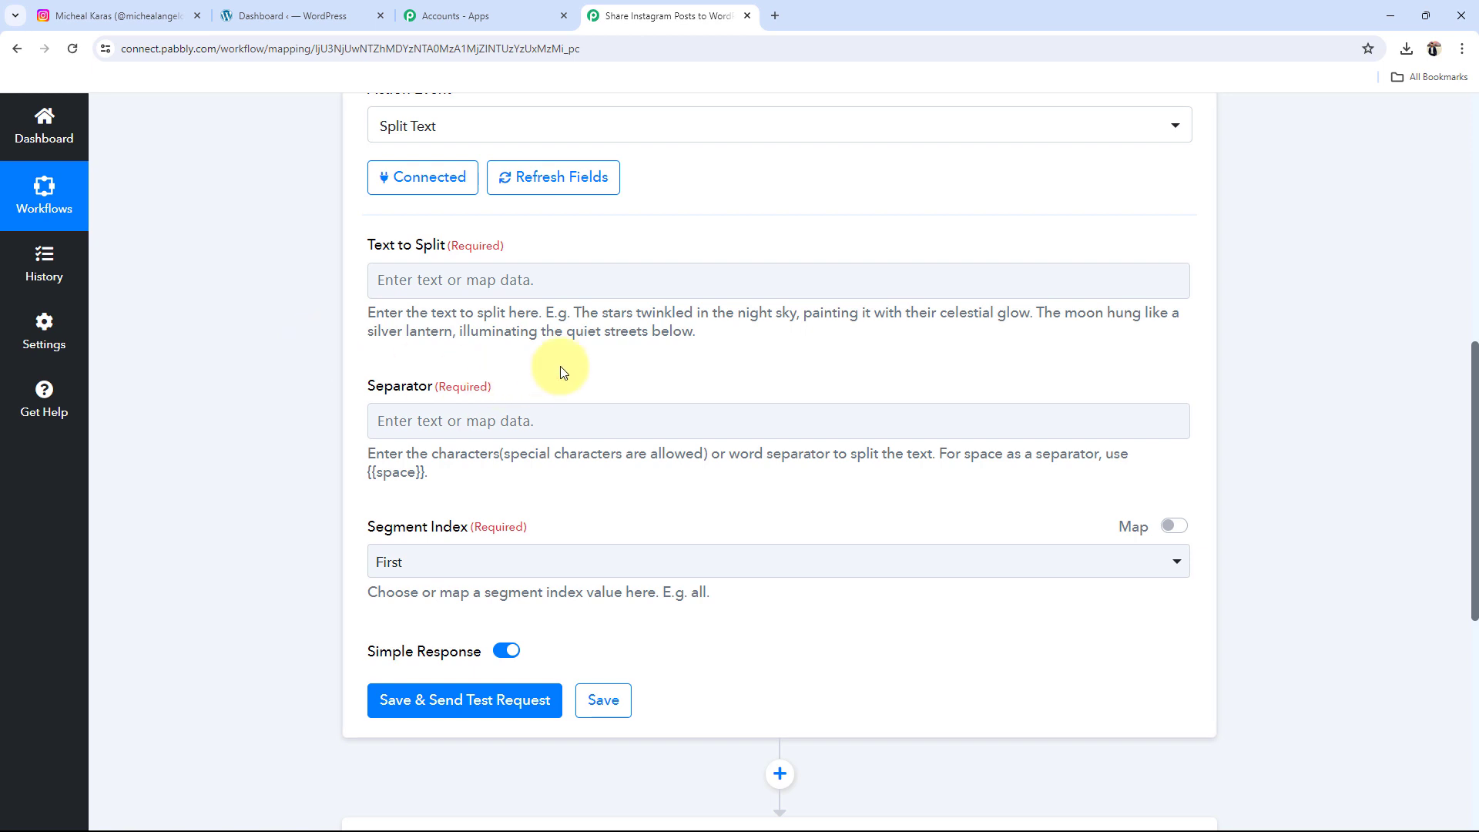
click(413, 287)
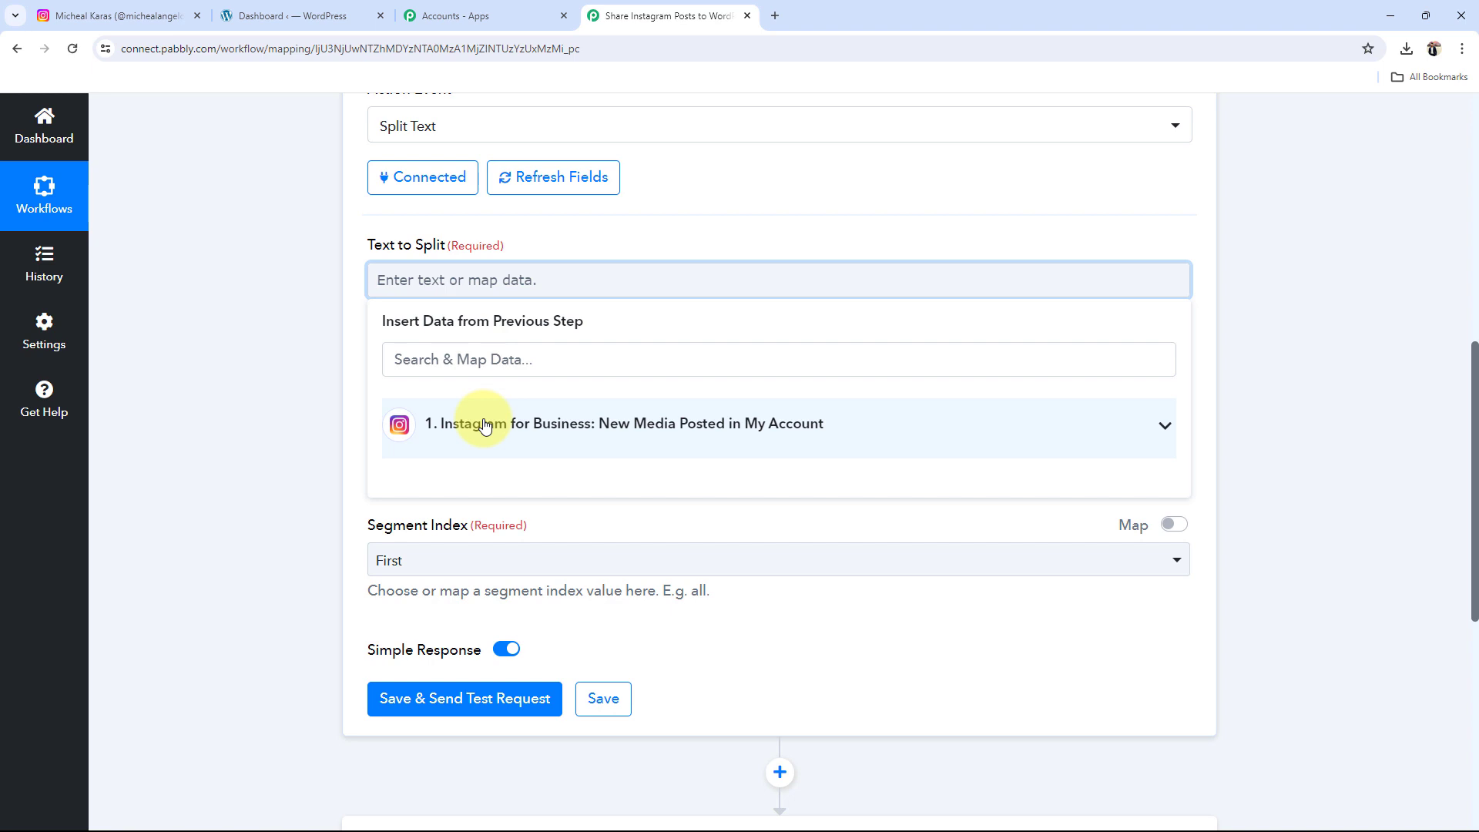
click(1129, 426)
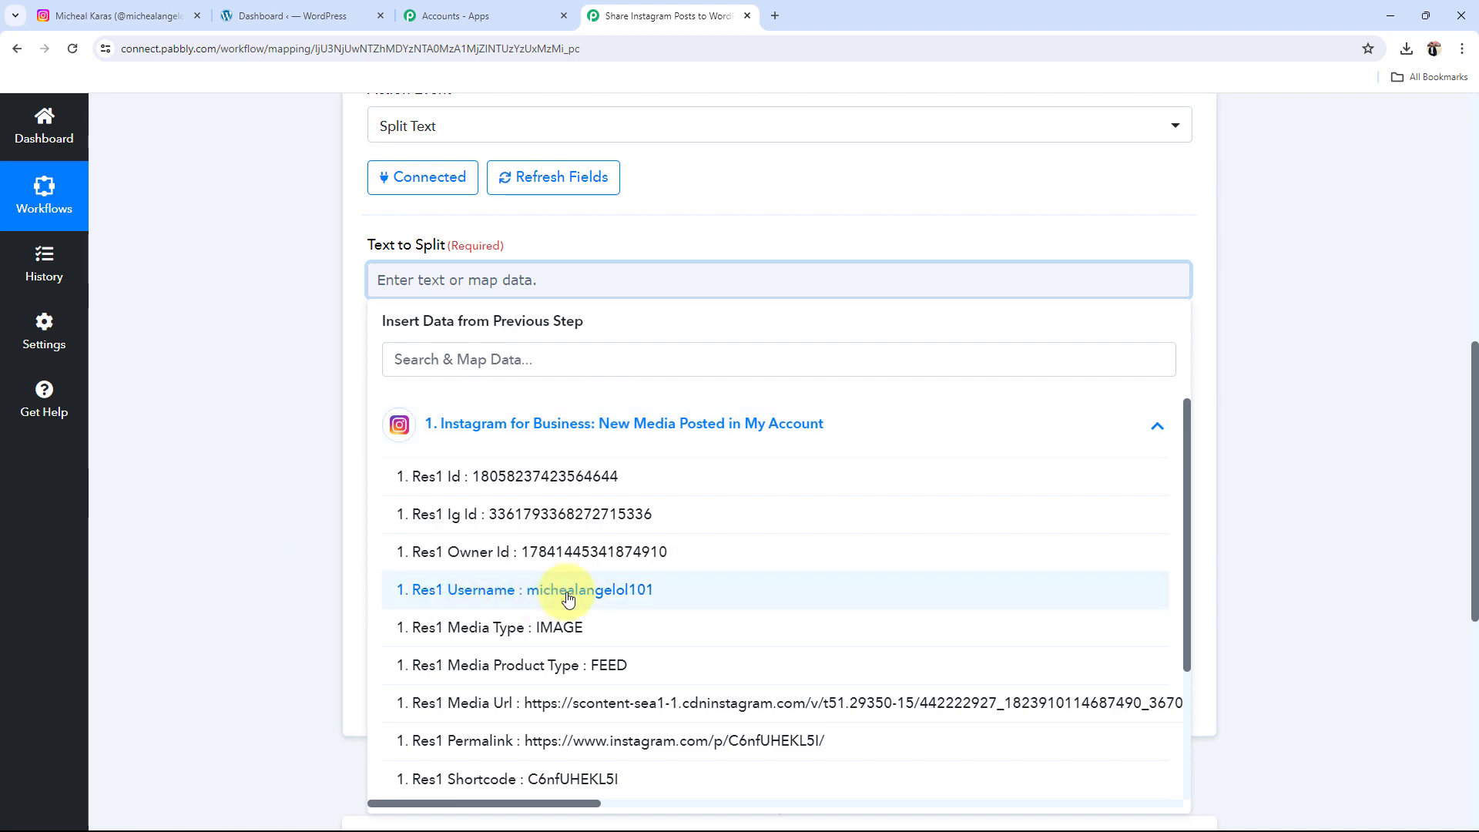
scroll(568, 600, down, 2)
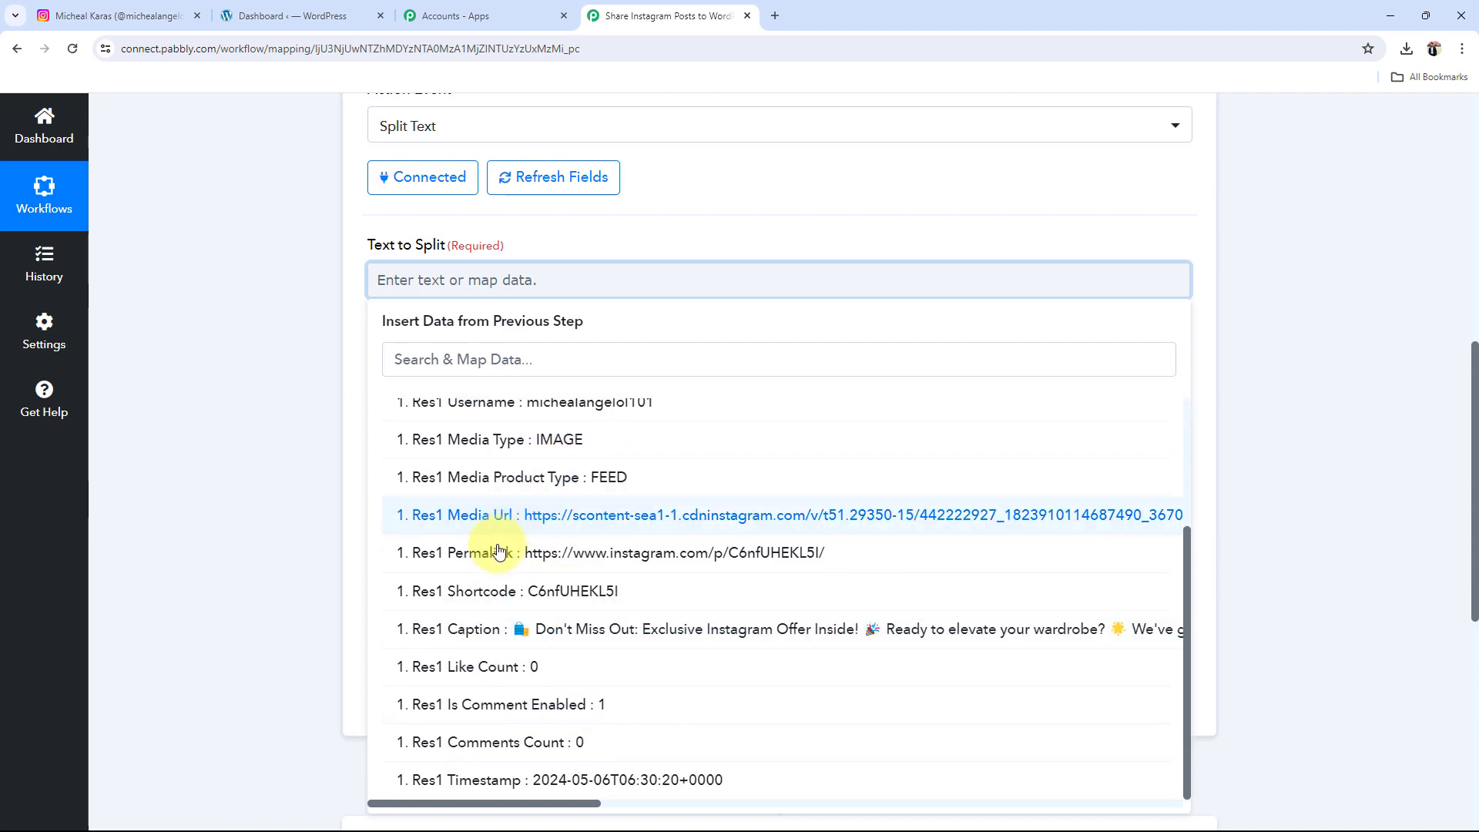
click(578, 628)
click(243, 305)
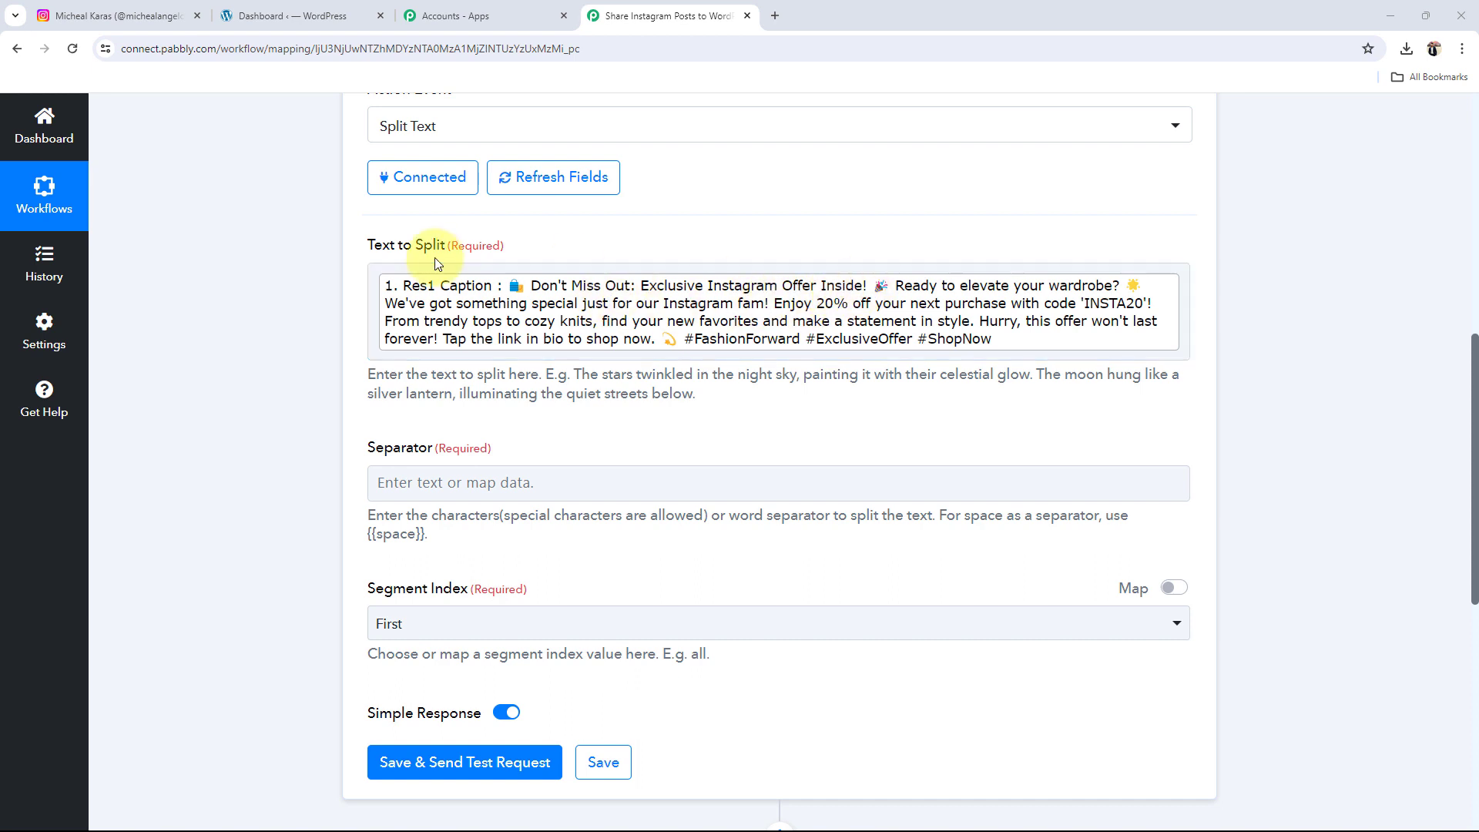
- Set the separator to "Ready" with First as the segment index, and save and send a test request for the text split
click(441, 497)
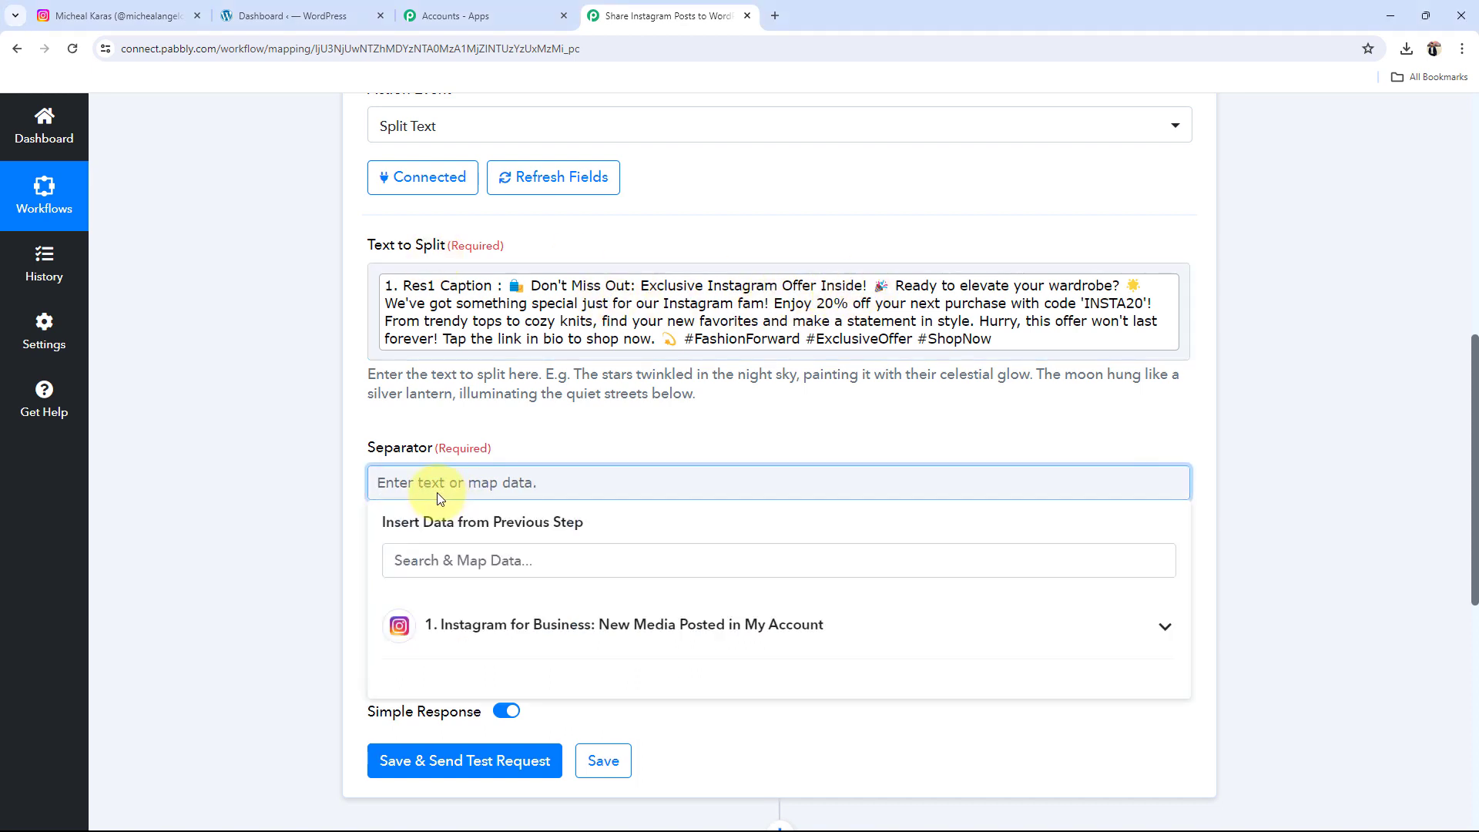
text(Ready)
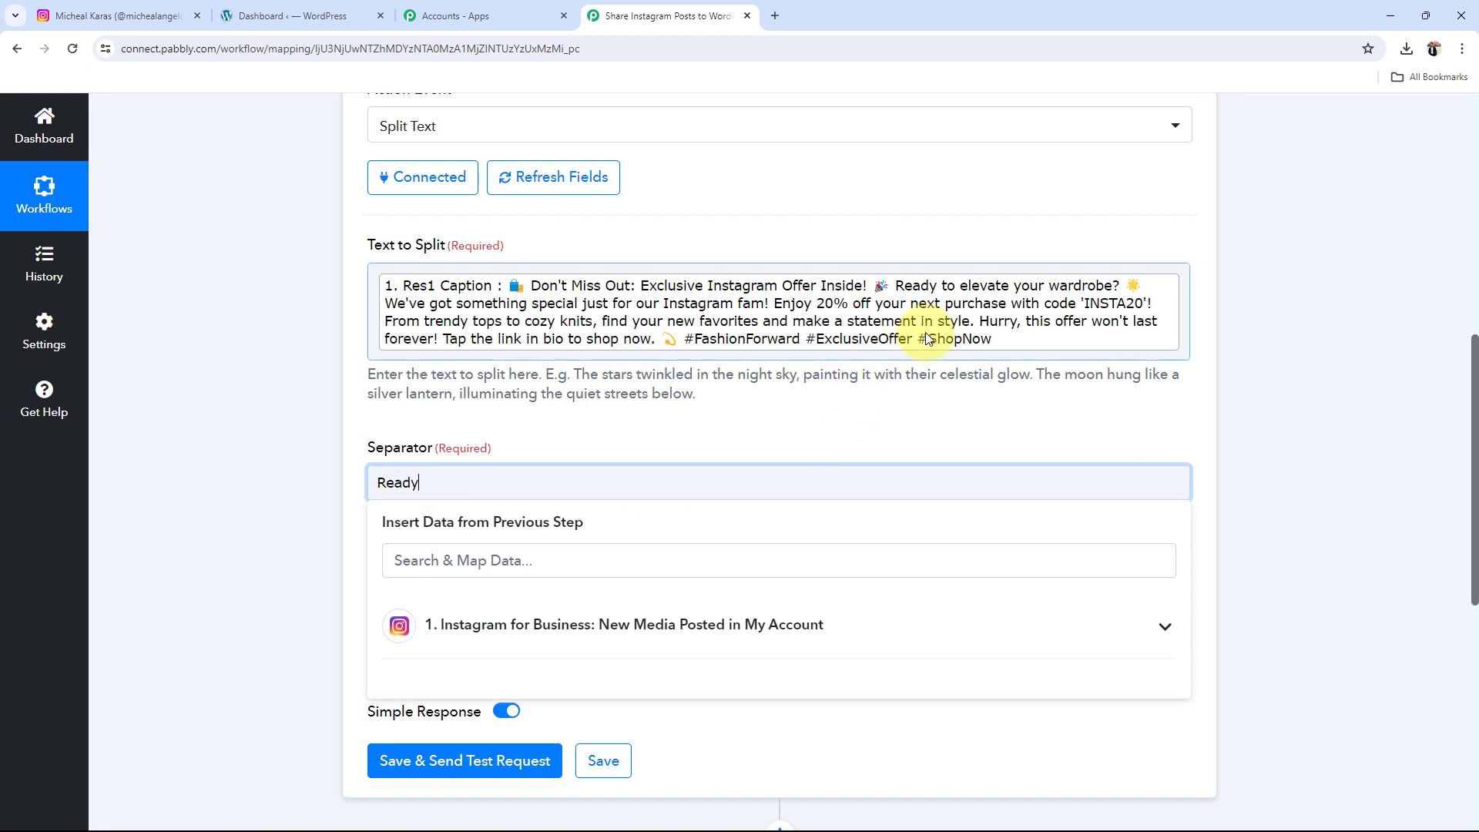
click(743, 339)
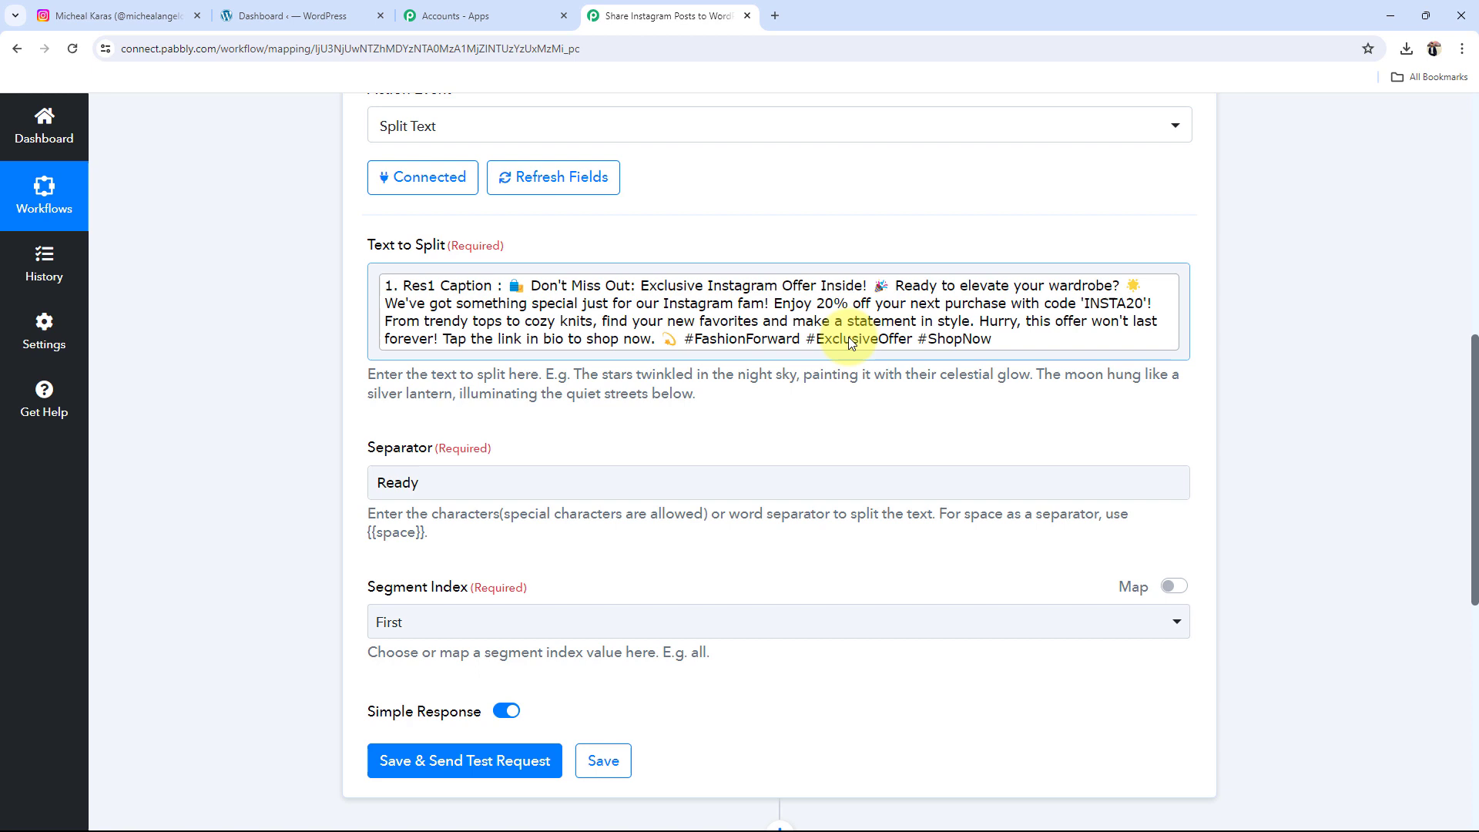
click(375, 624)
click(398, 452)
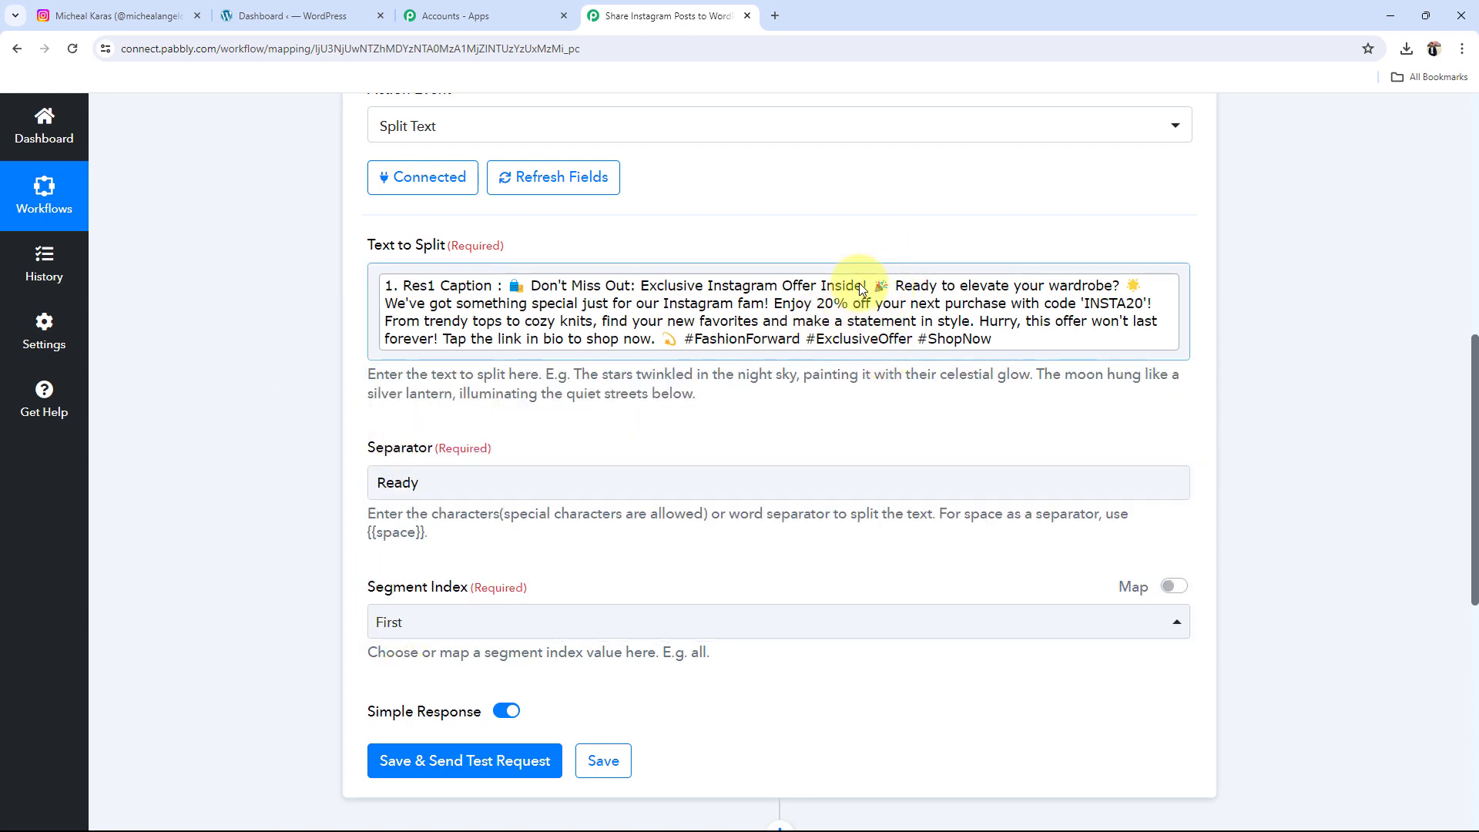
click(376, 756)
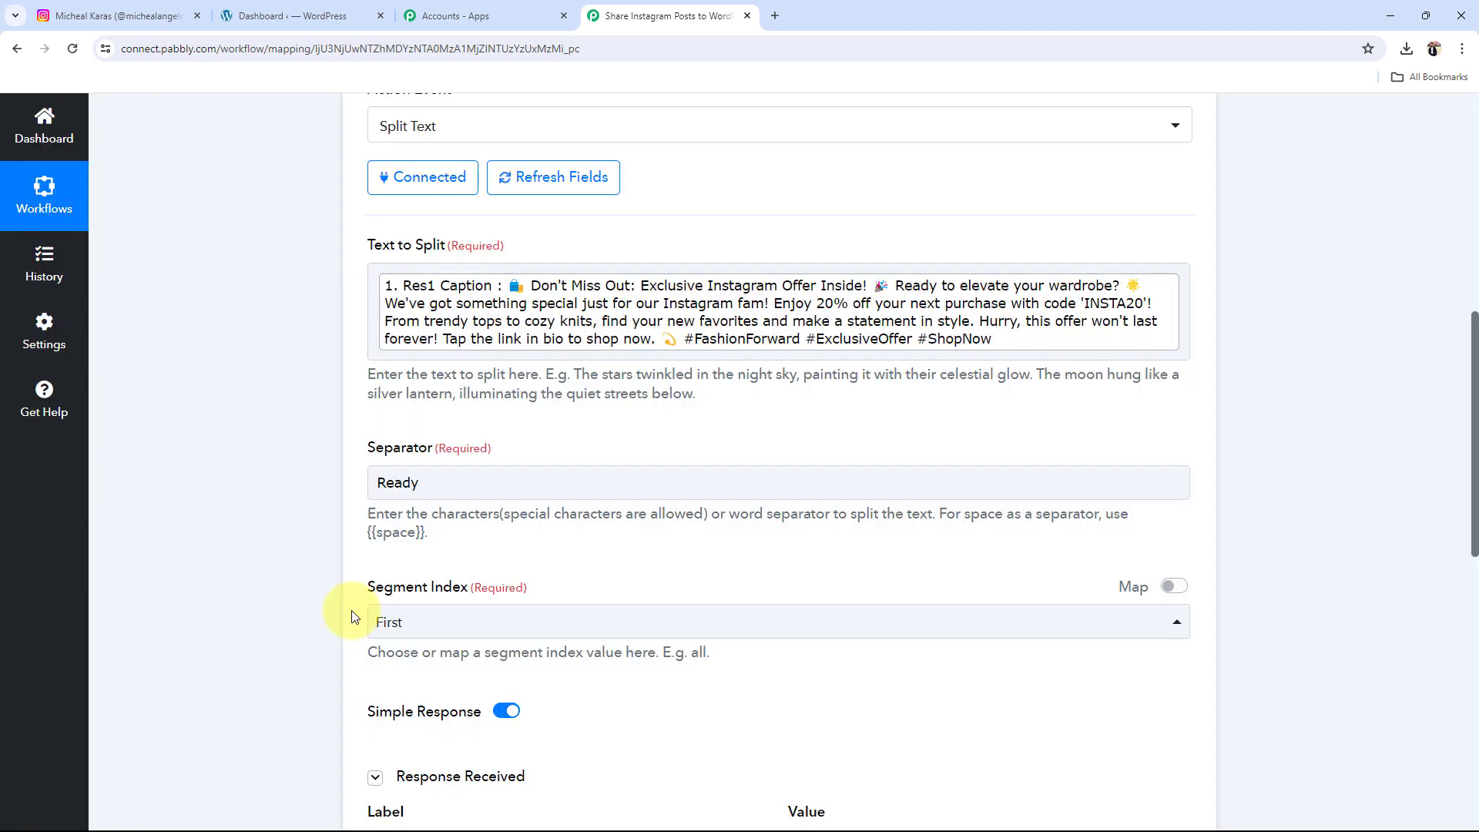
- Examine the Result value in the Text Formatter's received response against the mapped caption and separator
scroll(350, 613, down, 5)
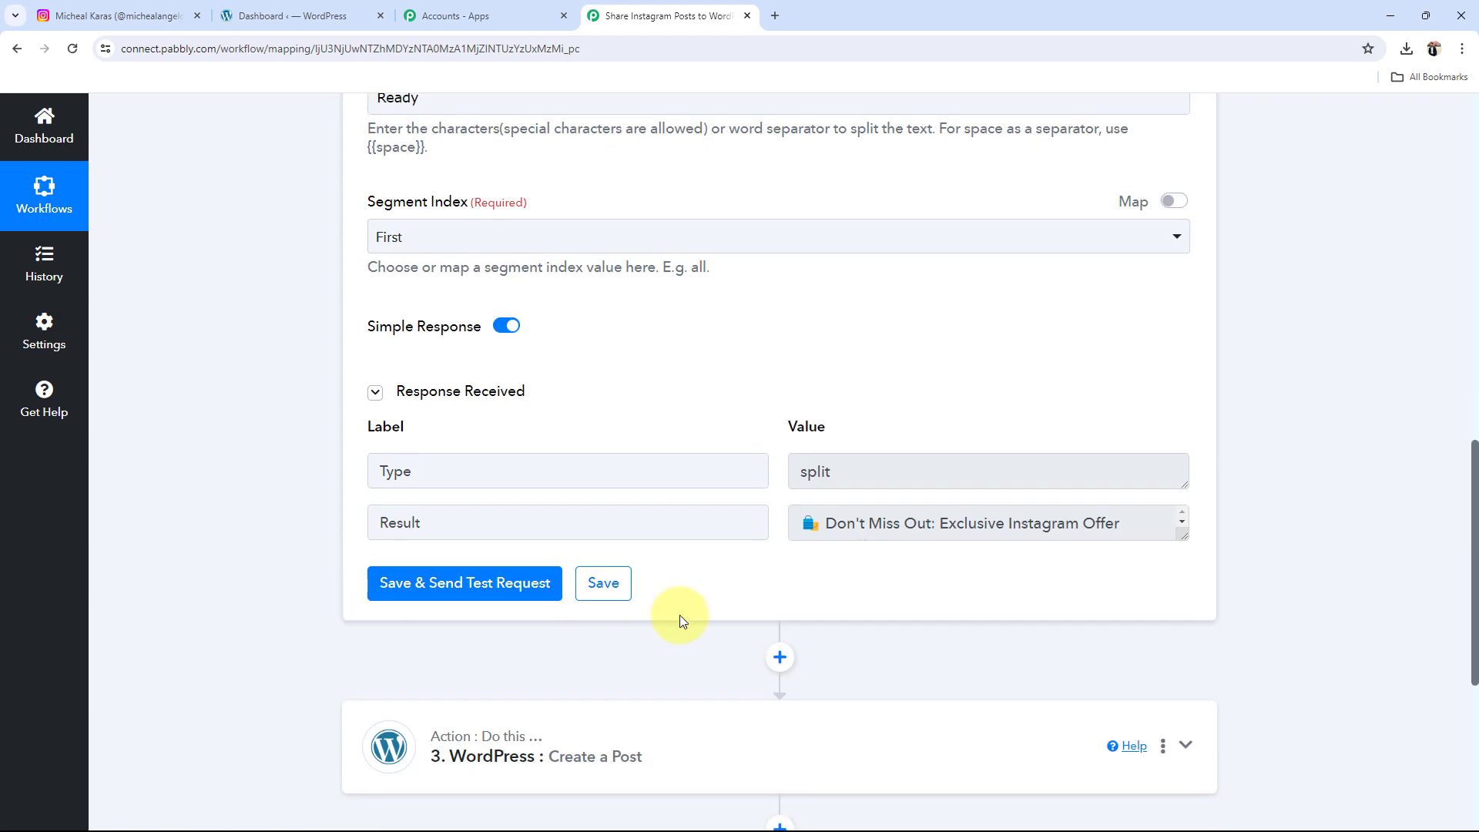
click(818, 532)
key(ctrl+a)
key(BackSpace)
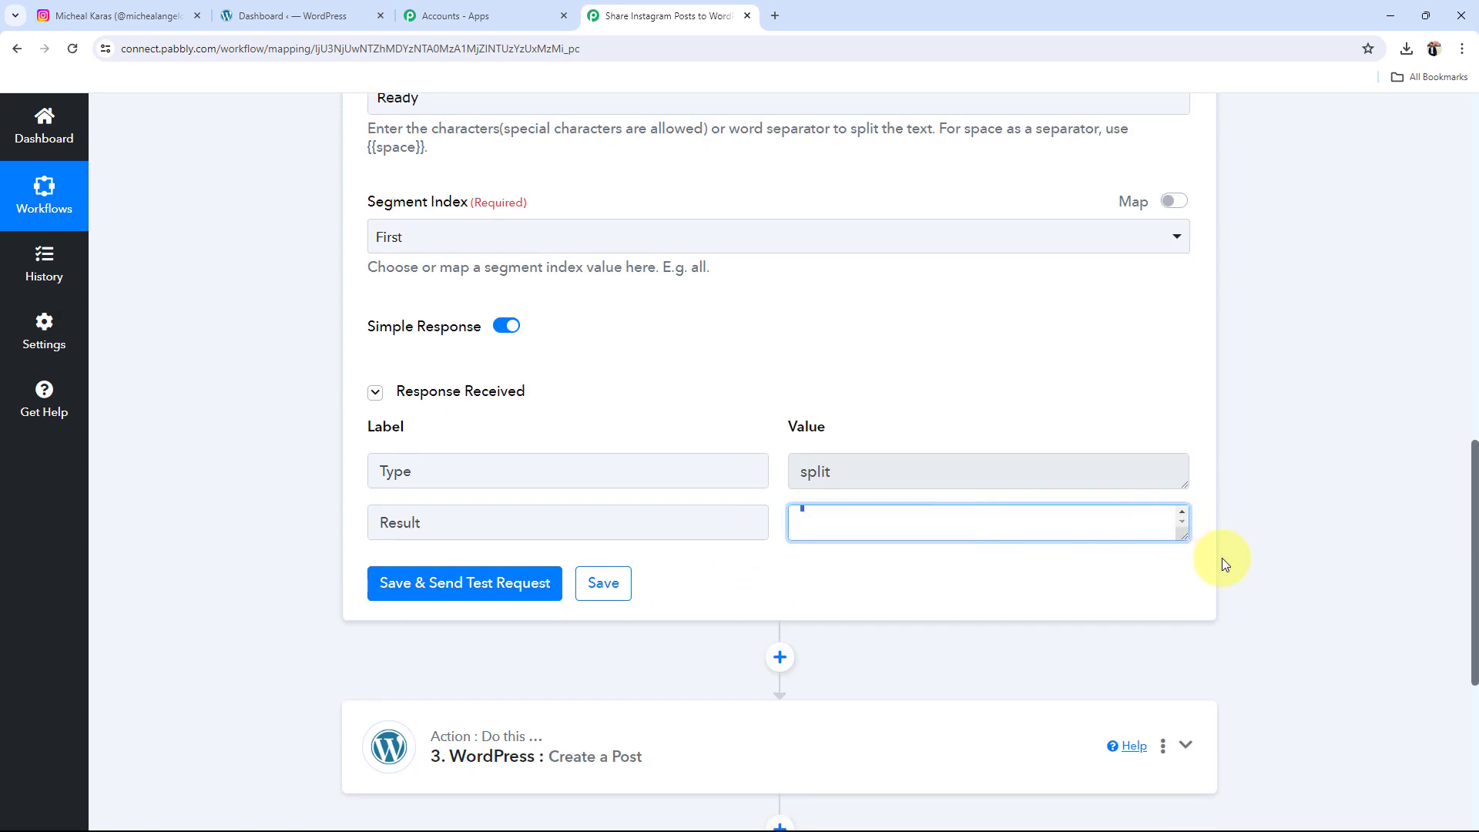
click(171, 417)
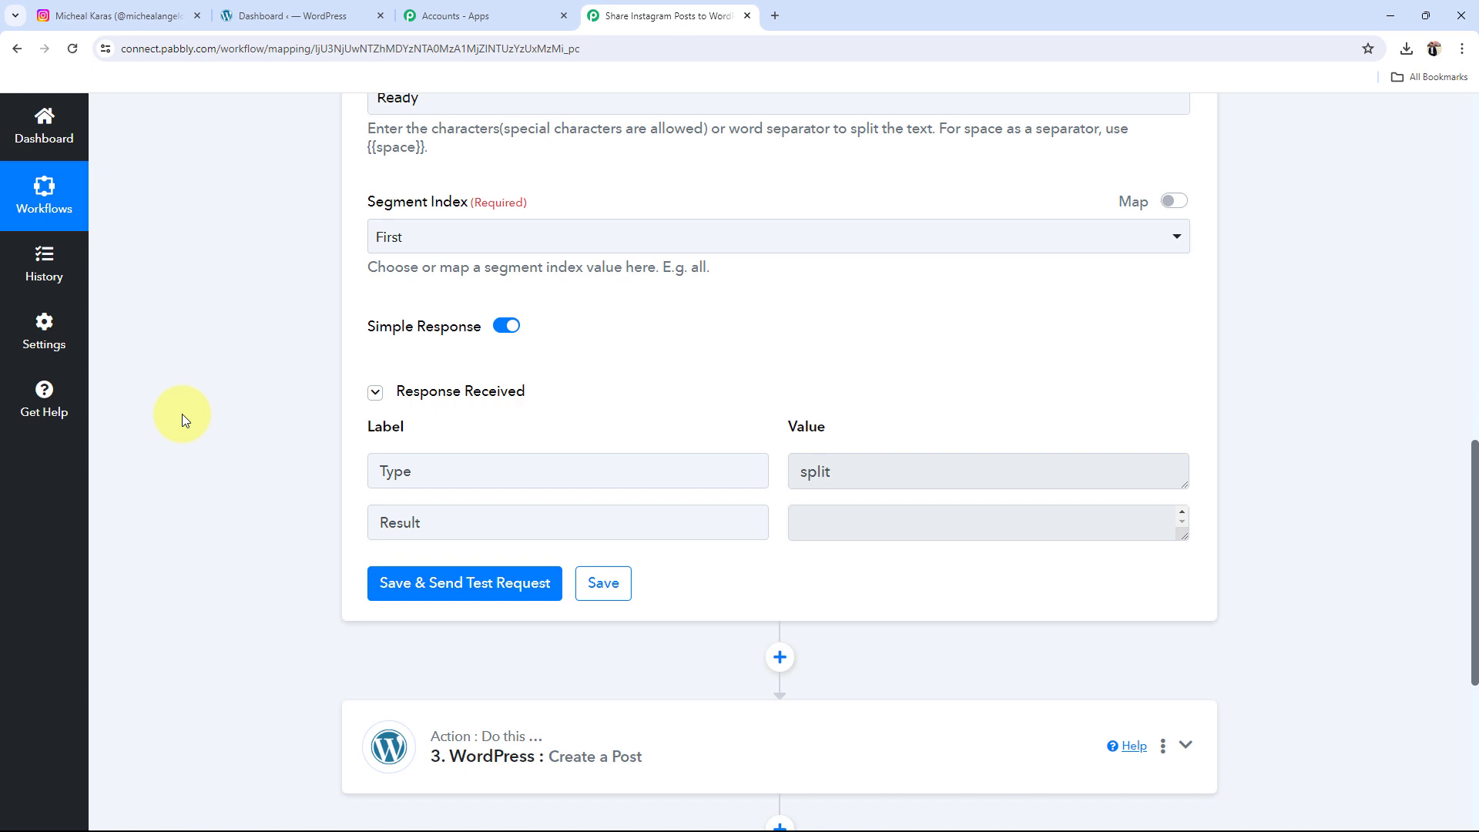
scroll(182, 414, up, 2)
scroll(182, 414, up, 1)
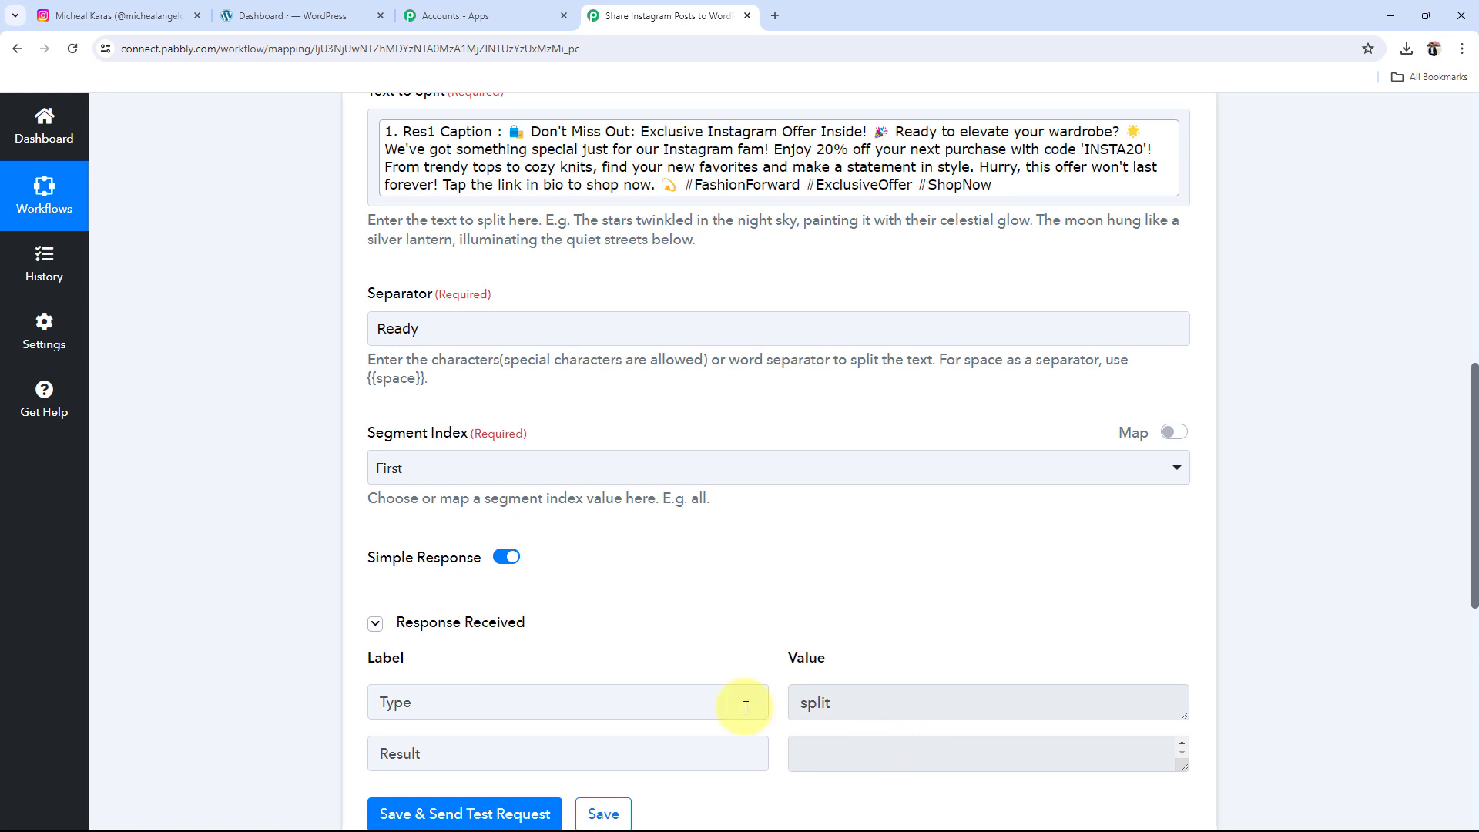
scroll(465, 650, down, 2)
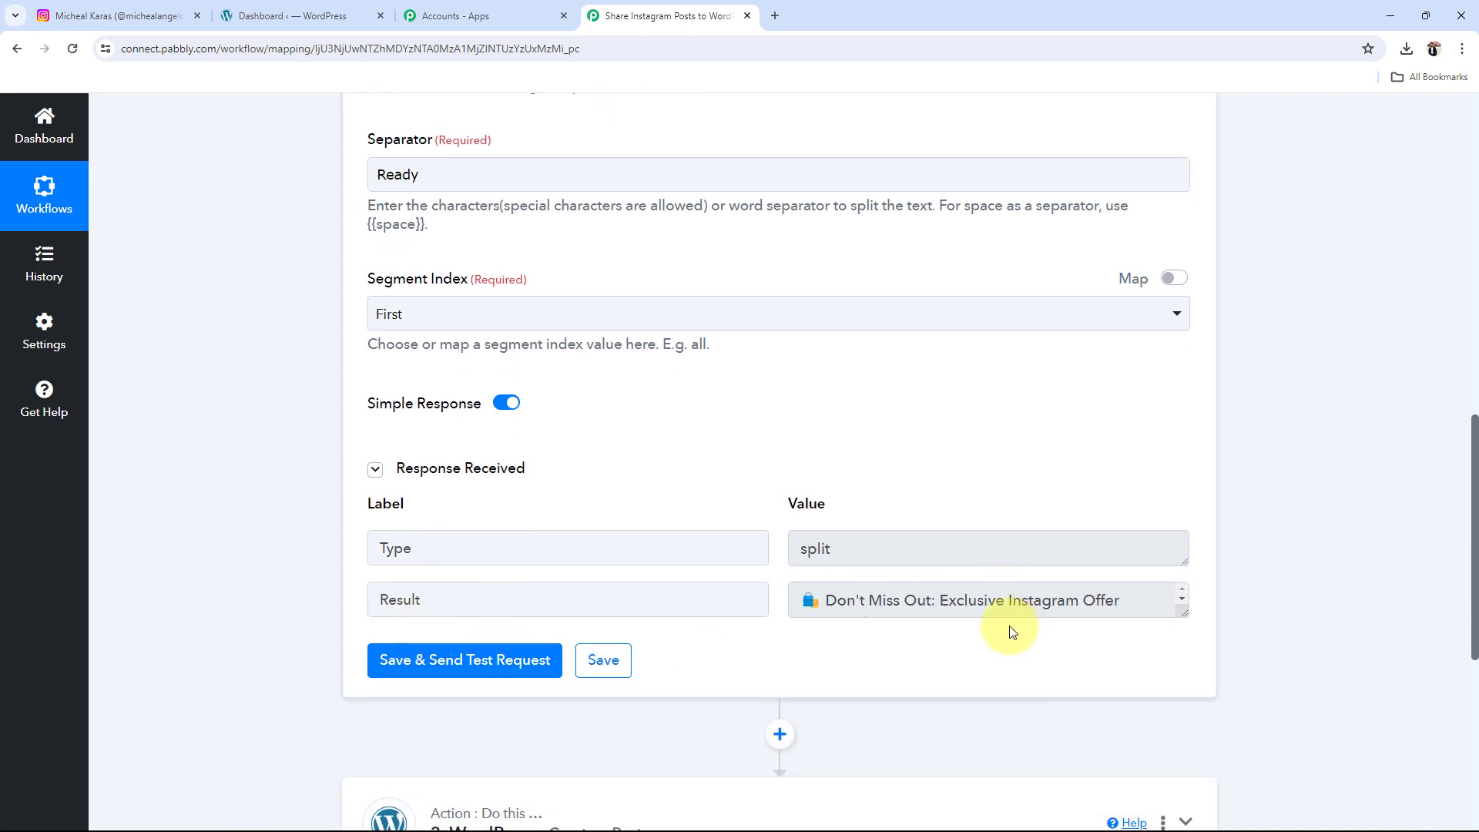
click(1144, 609)
key(ctrl+a)
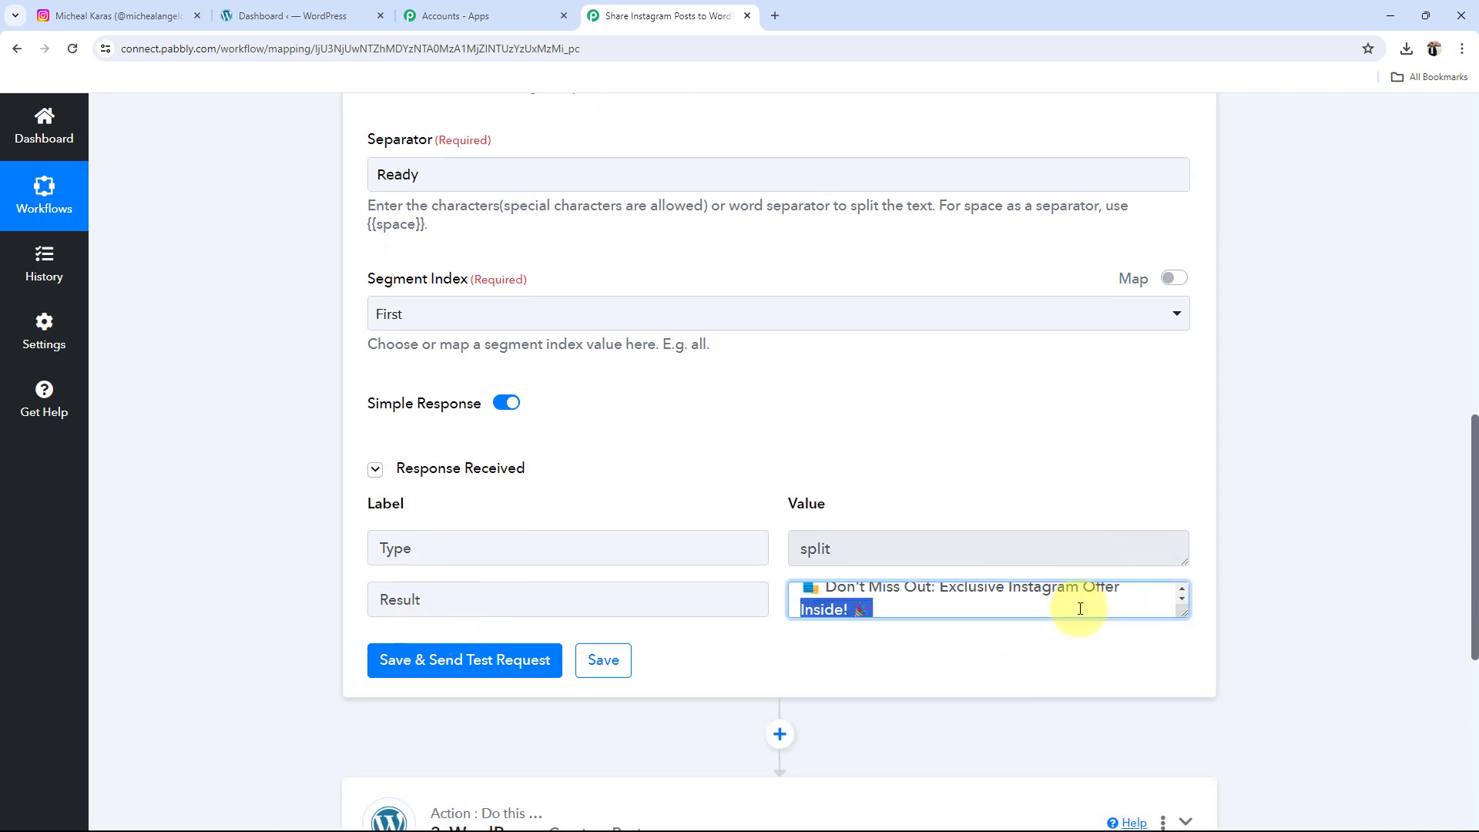
key(BackSpace)
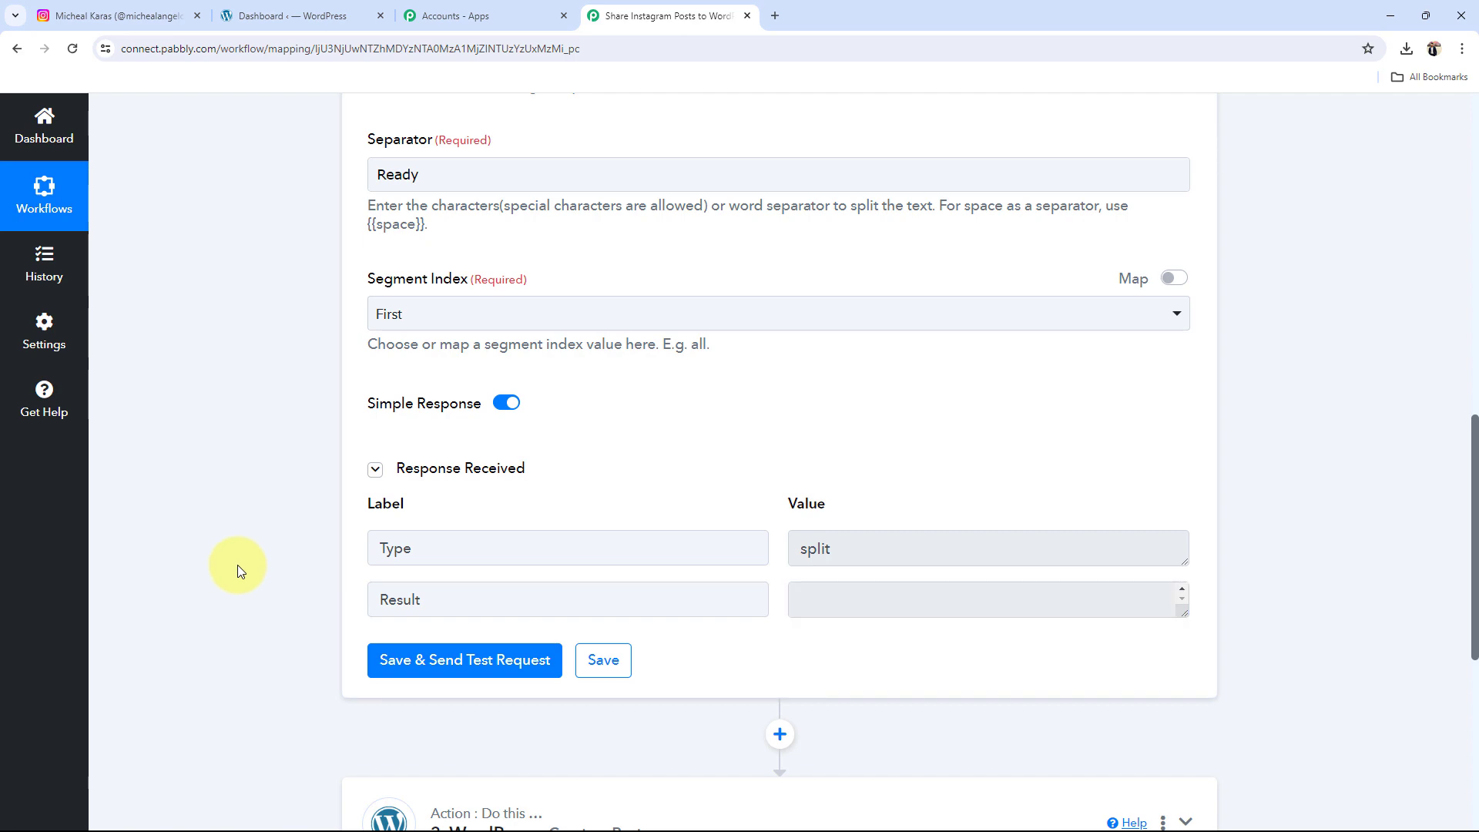
- Reopen the WordPress Create a Post action and map the Text Formatter's Result into the Post Title
scroll(237, 566, down, 5)
click(530, 402)
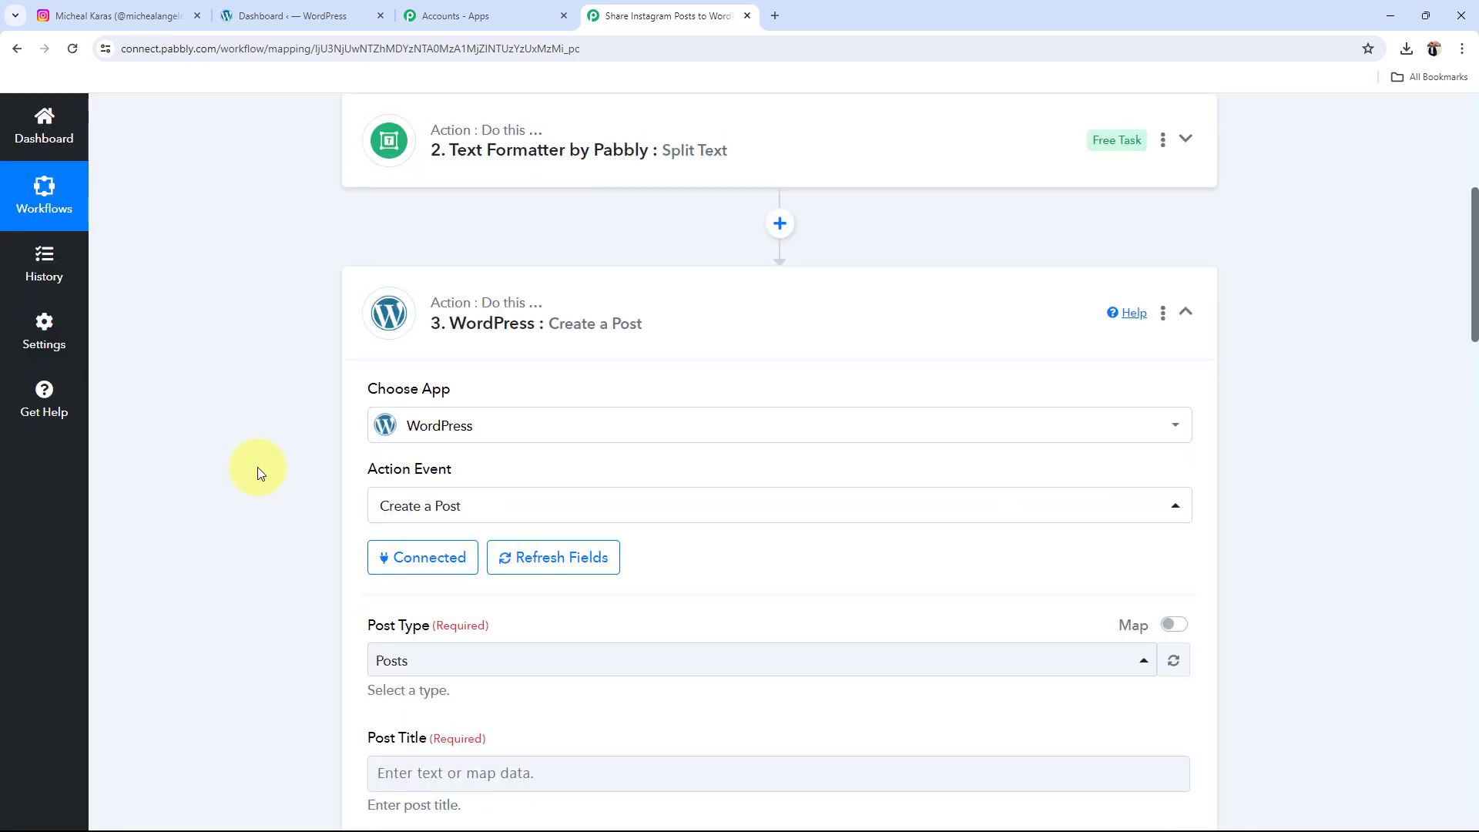
click(543, 558)
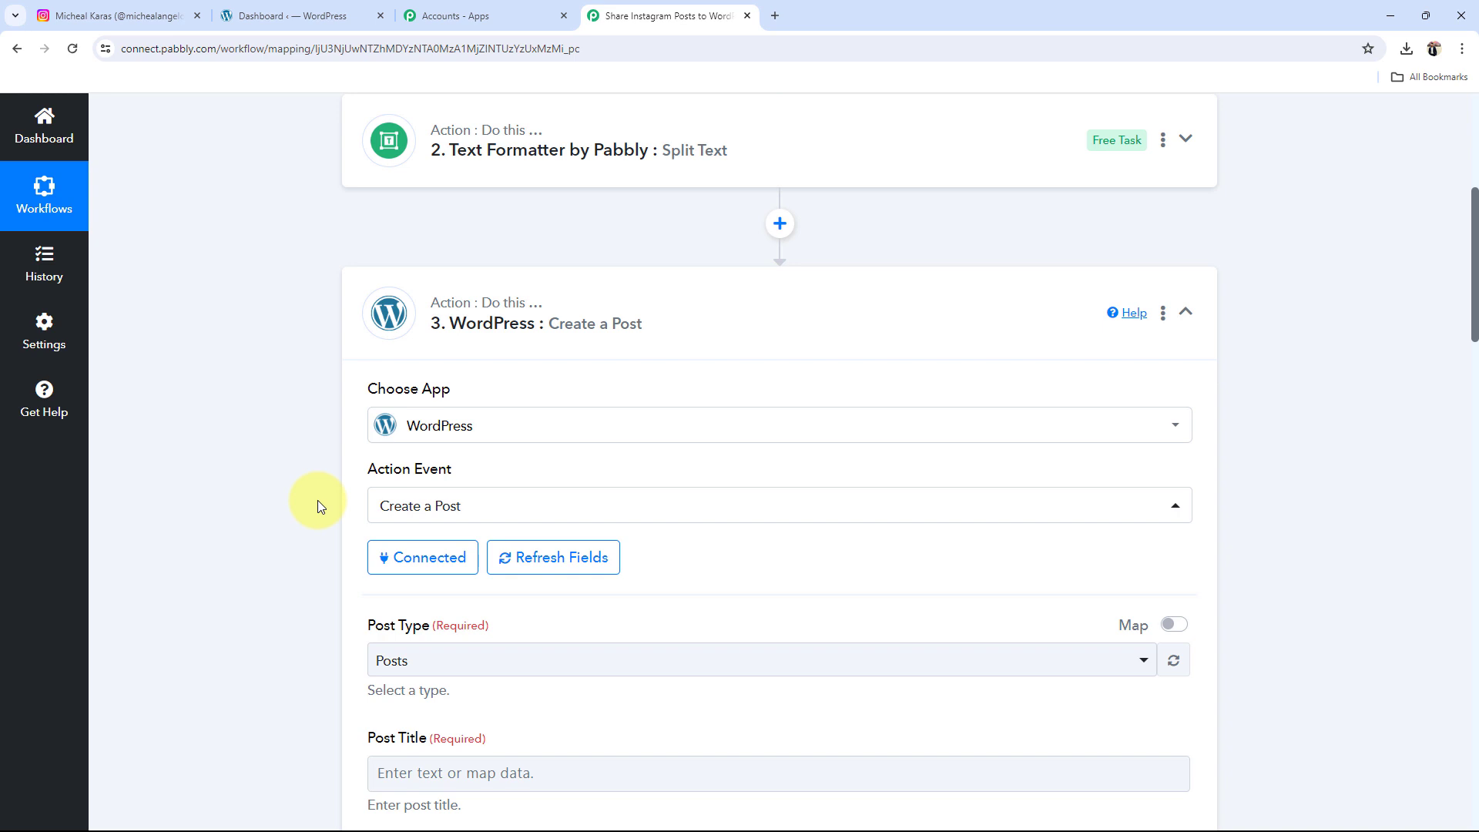
scroll(370, 500, down, 4)
click(455, 465)
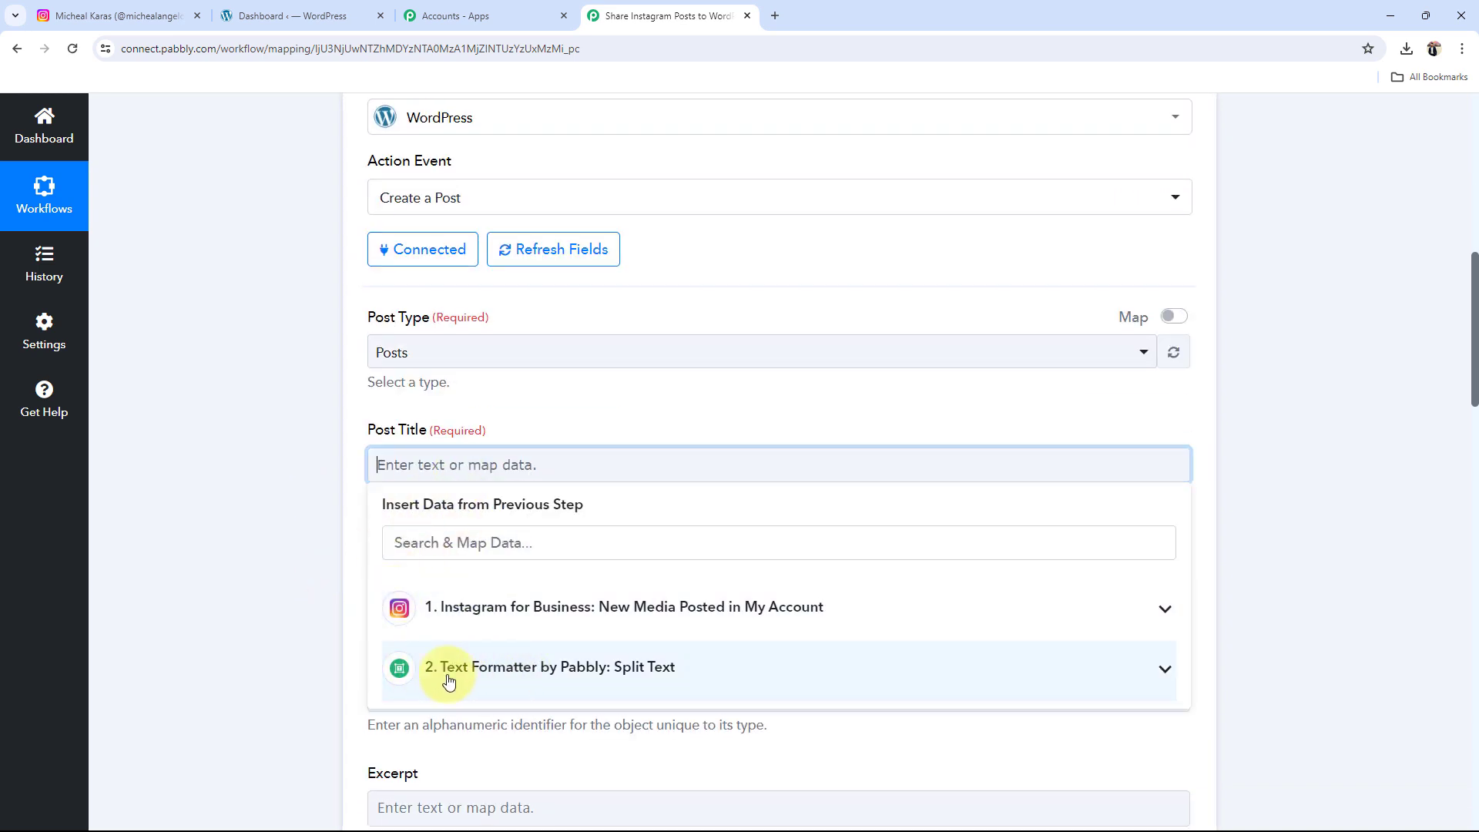
click(1159, 680)
click(472, 753)
click(308, 492)
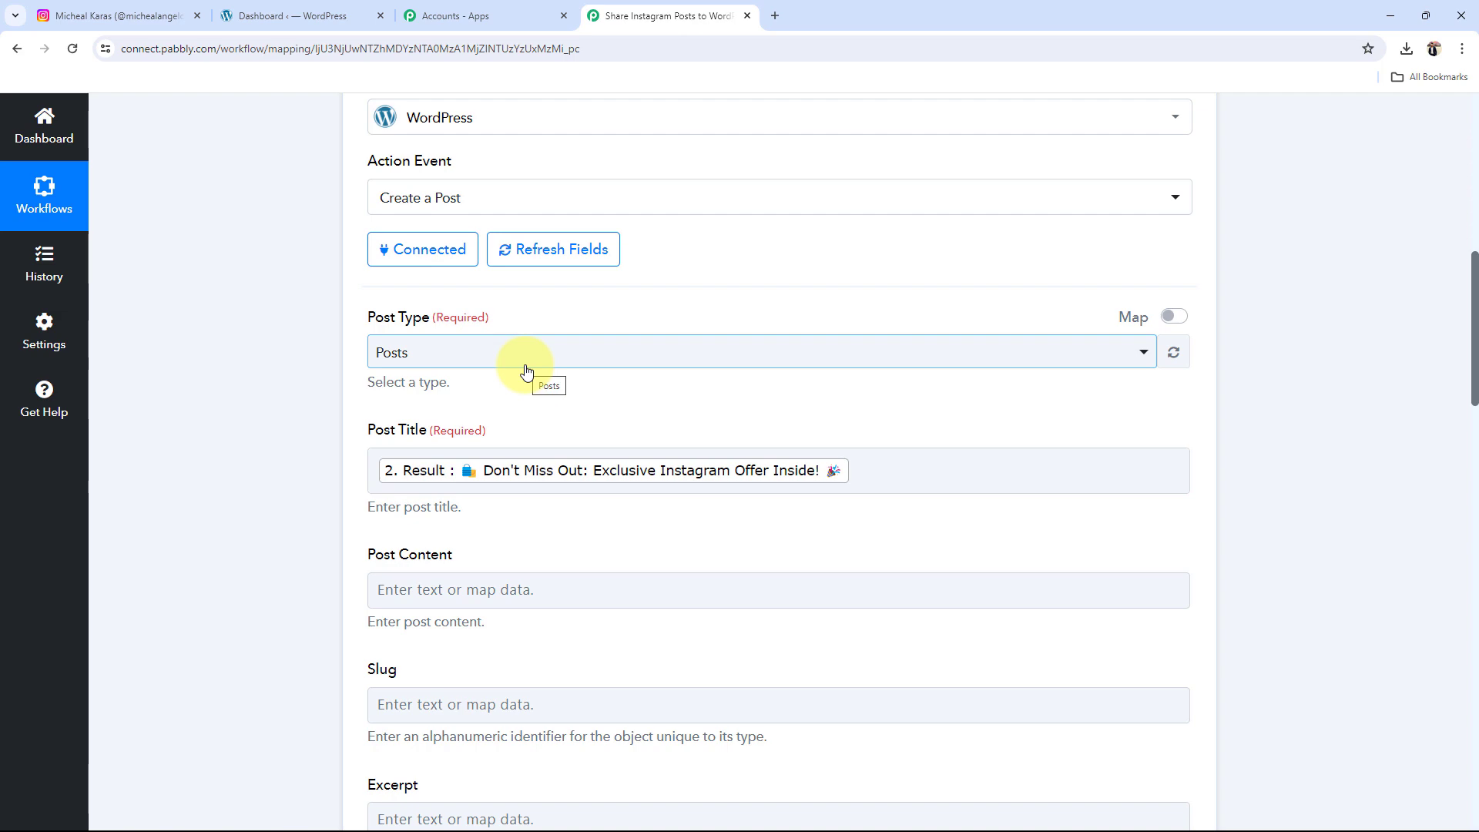
- Fill the Post Content with the tag <img src=''/n>, mapping the Instagram Res1 Media Url between its quotes
scroll(270, 511, down, 4)
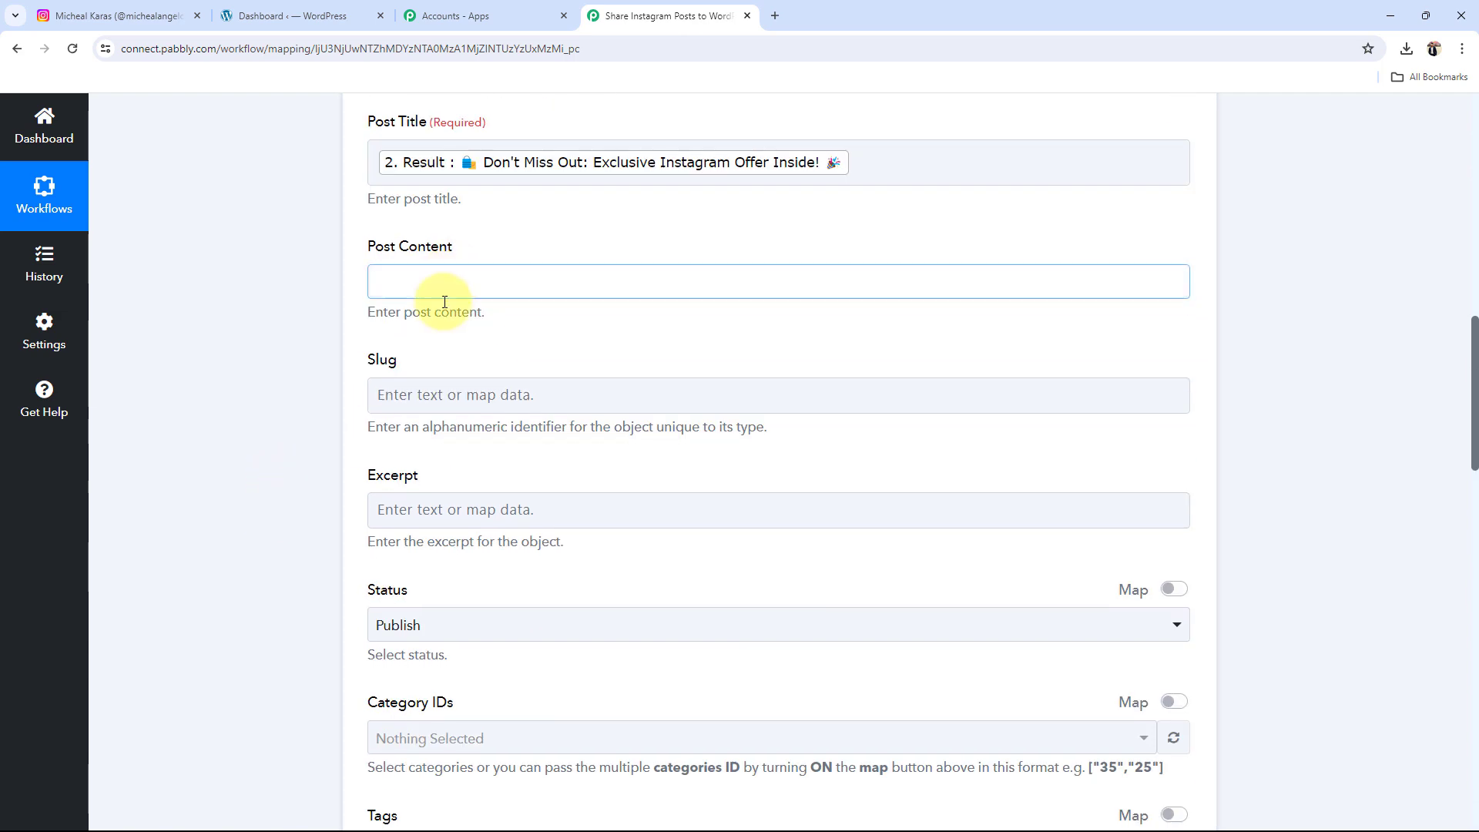
scroll(177, 517, up, 1)
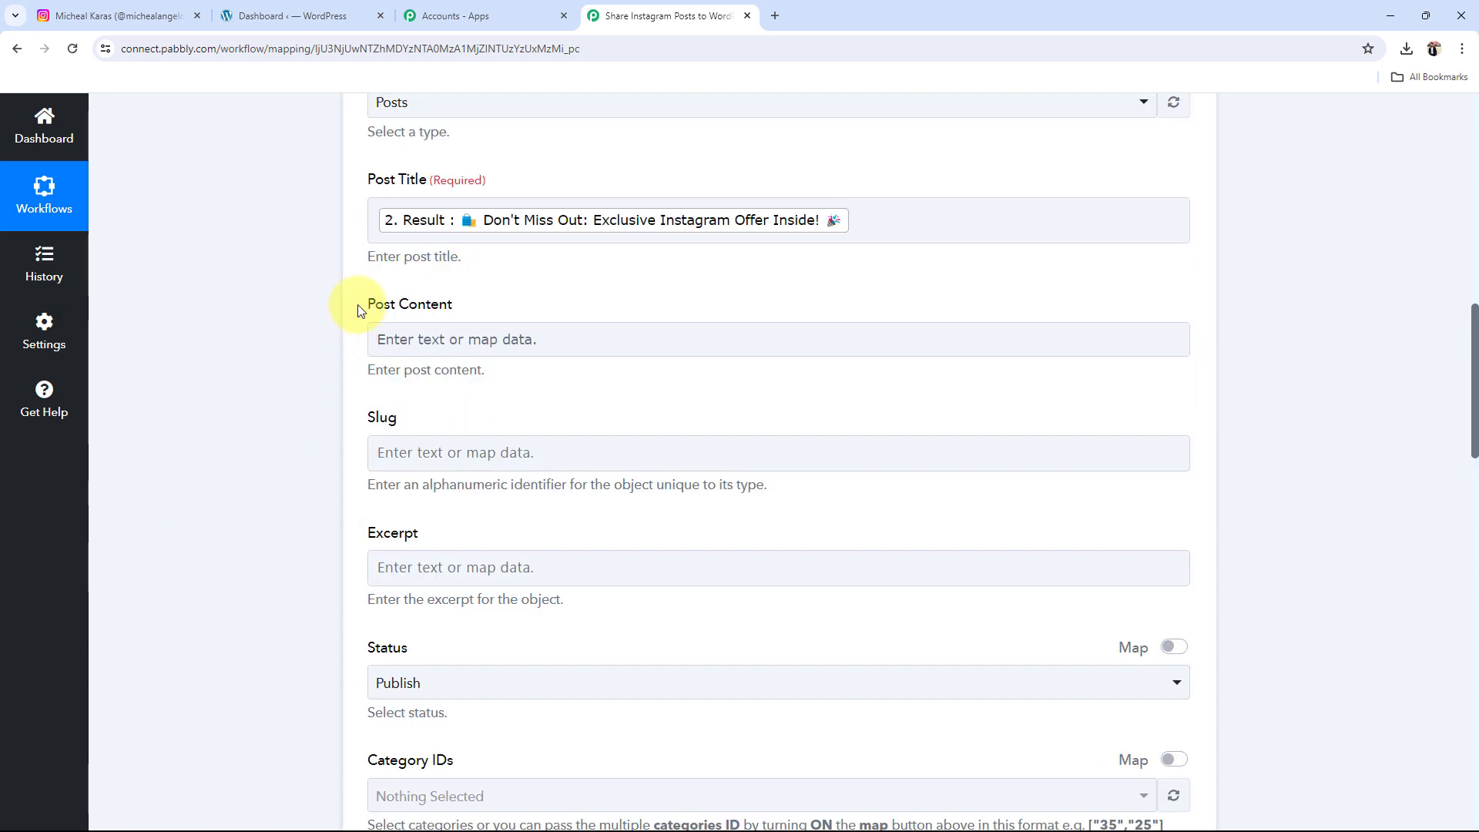
drag(363, 306, 417, 306)
click(225, 296)
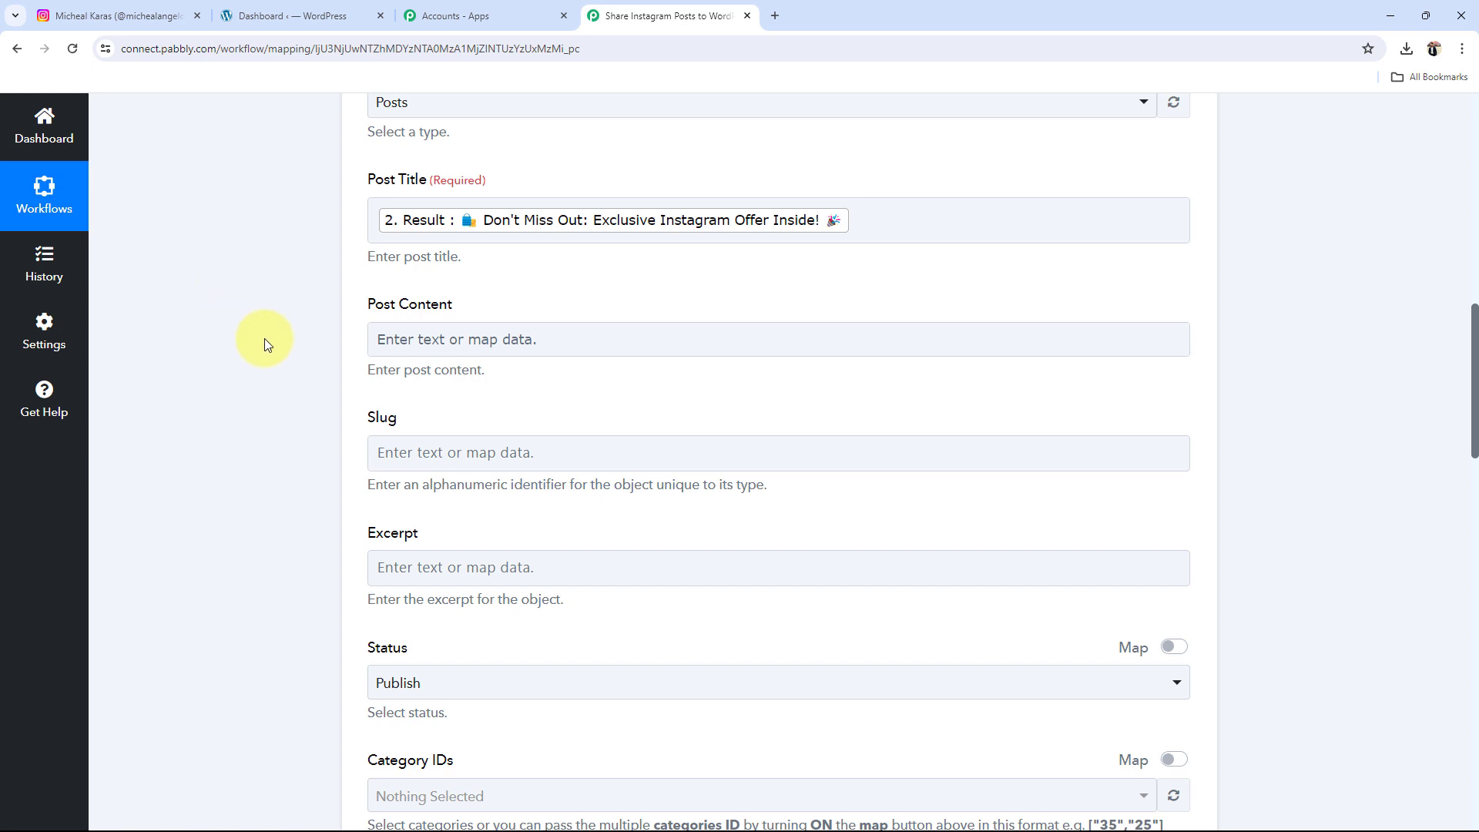
scroll(308, 324, down, 2)
click(399, 193)
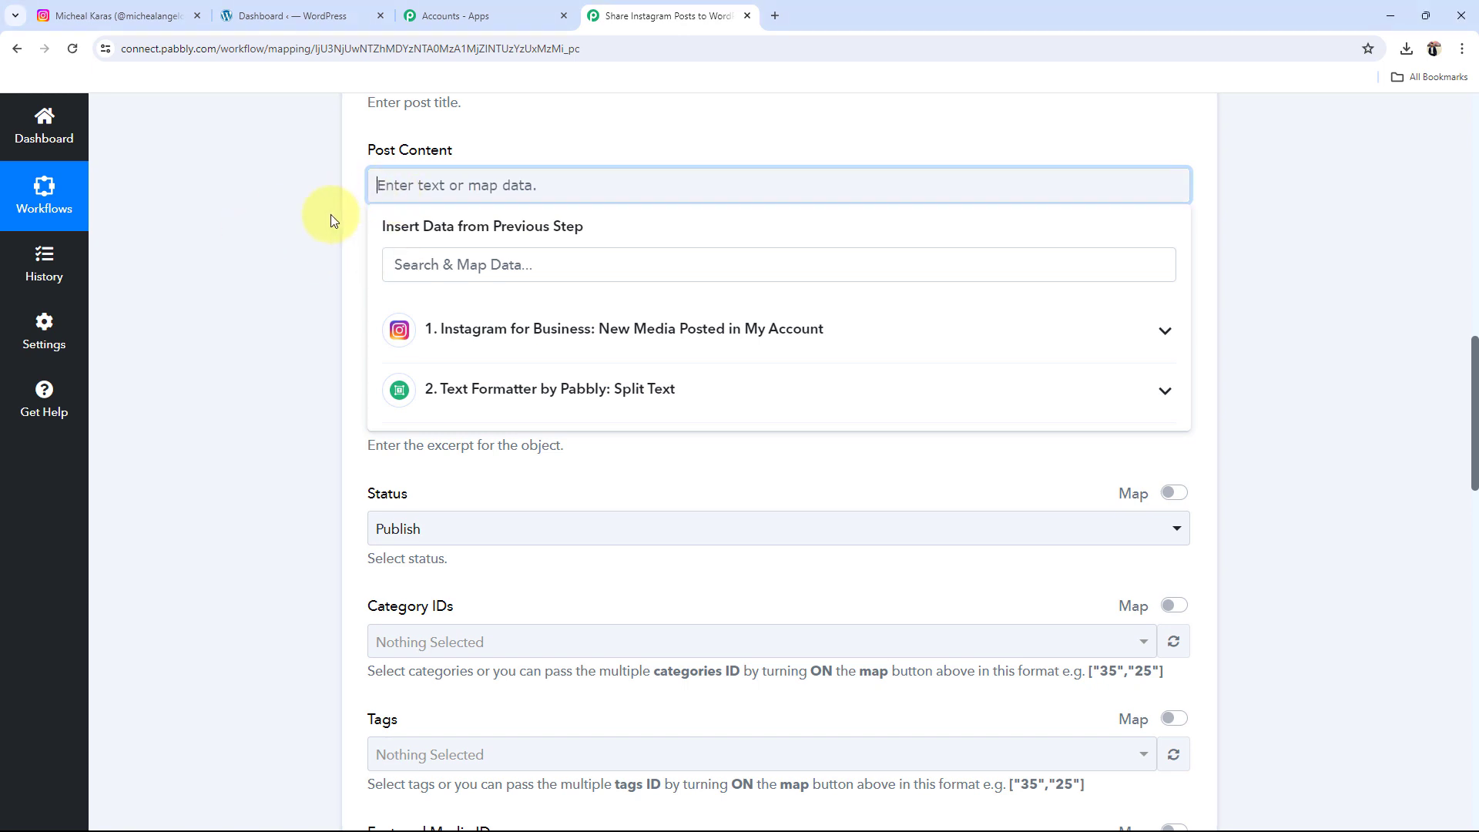
text(<img src=""/n>)
click(452, 186)
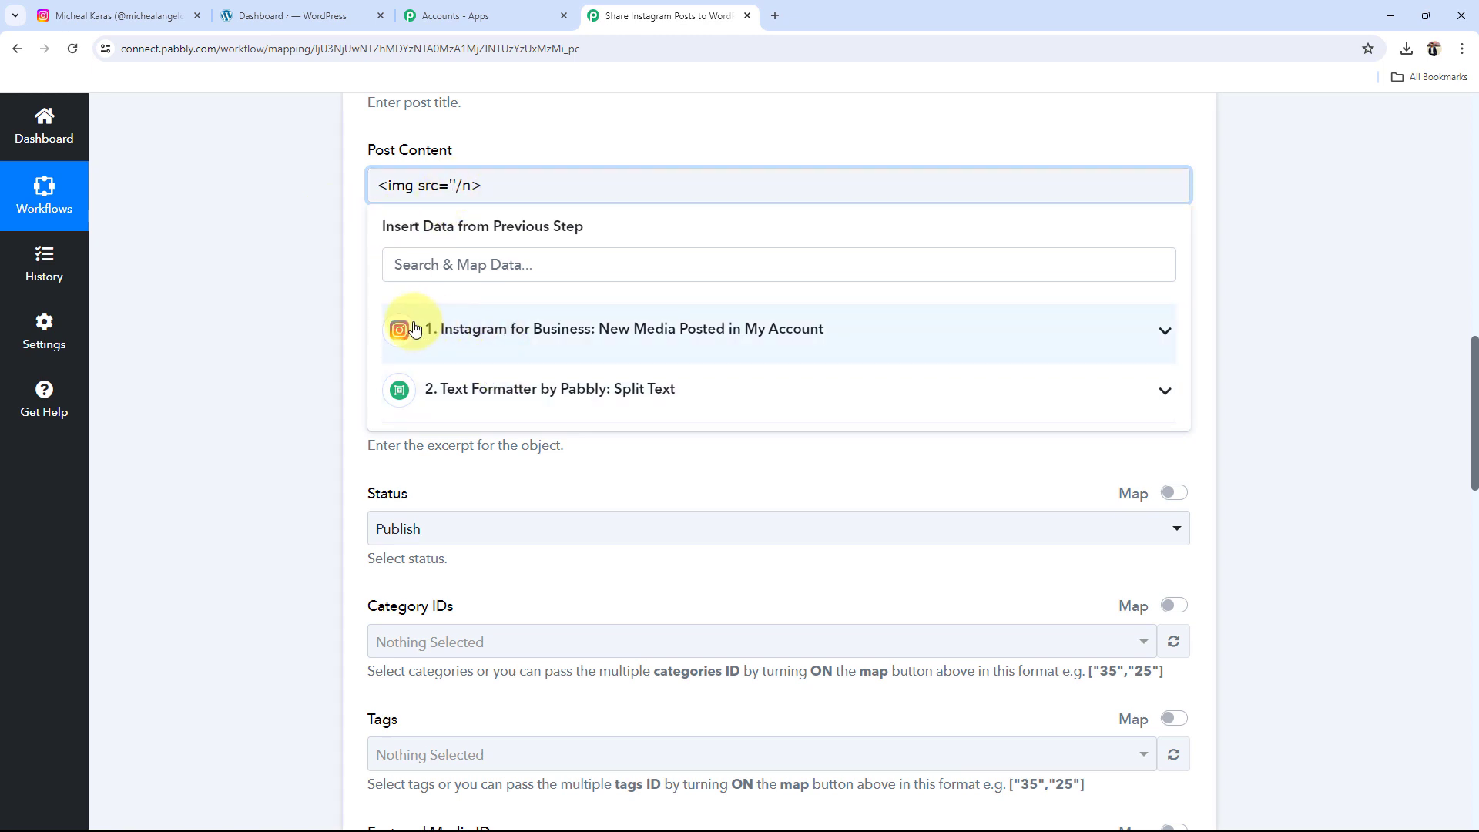
click(538, 331)
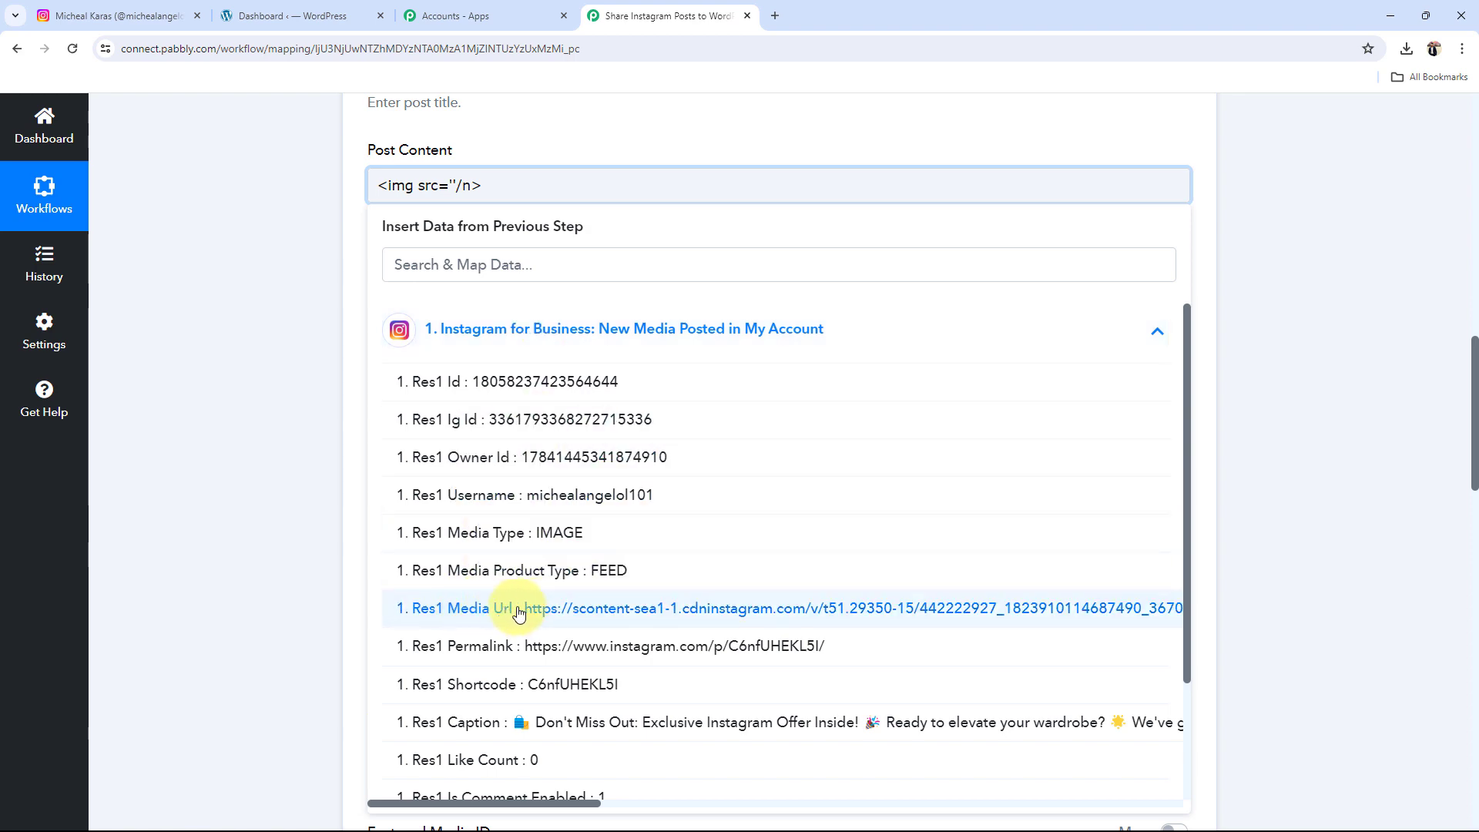
click(565, 630)
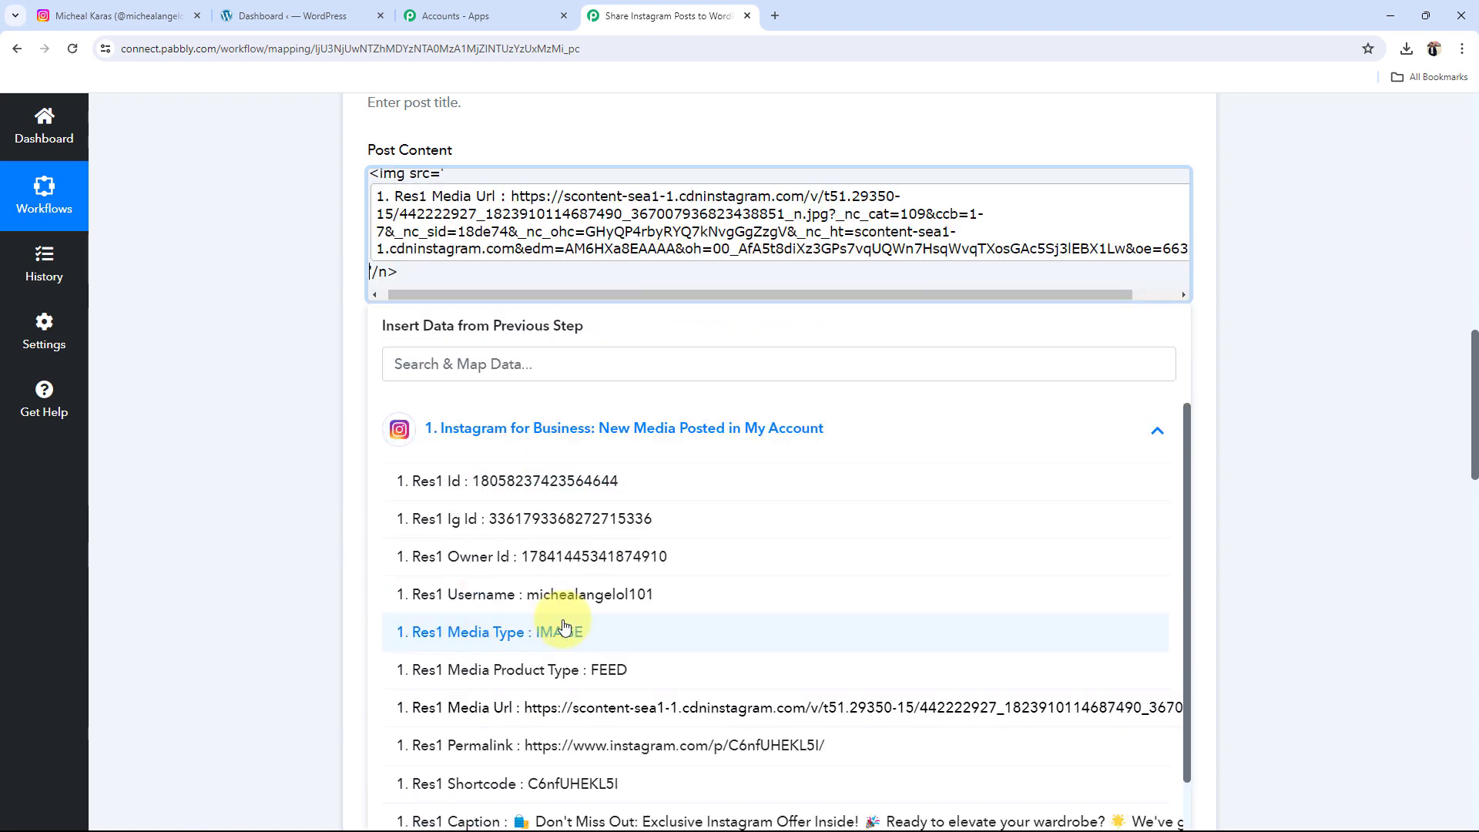
click(243, 346)
- Map the Instagram Res1 Caption into the Post Content, separated from the image tag by a blank line
click(426, 274)
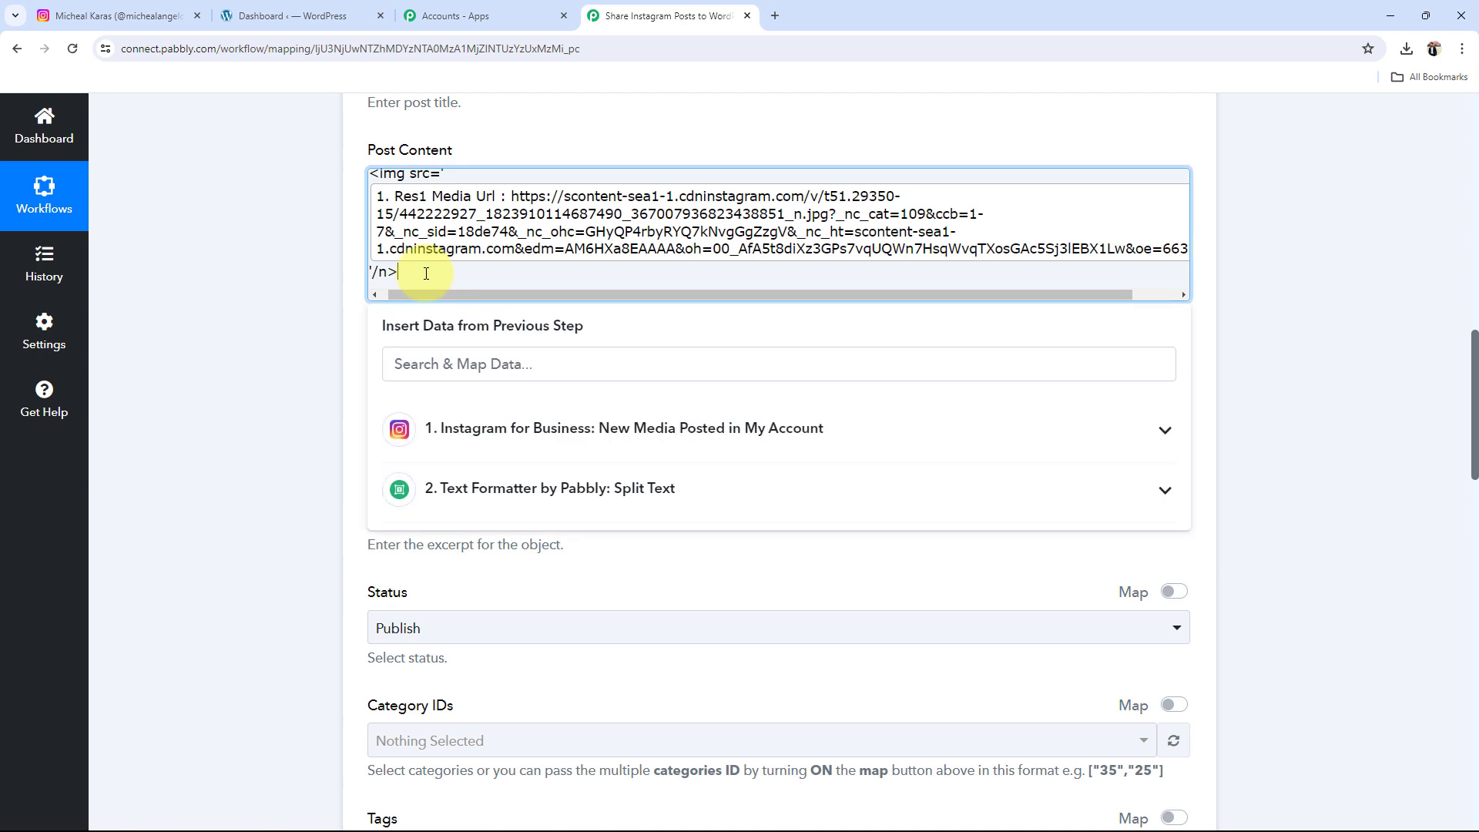
key(Return)
key(Return)
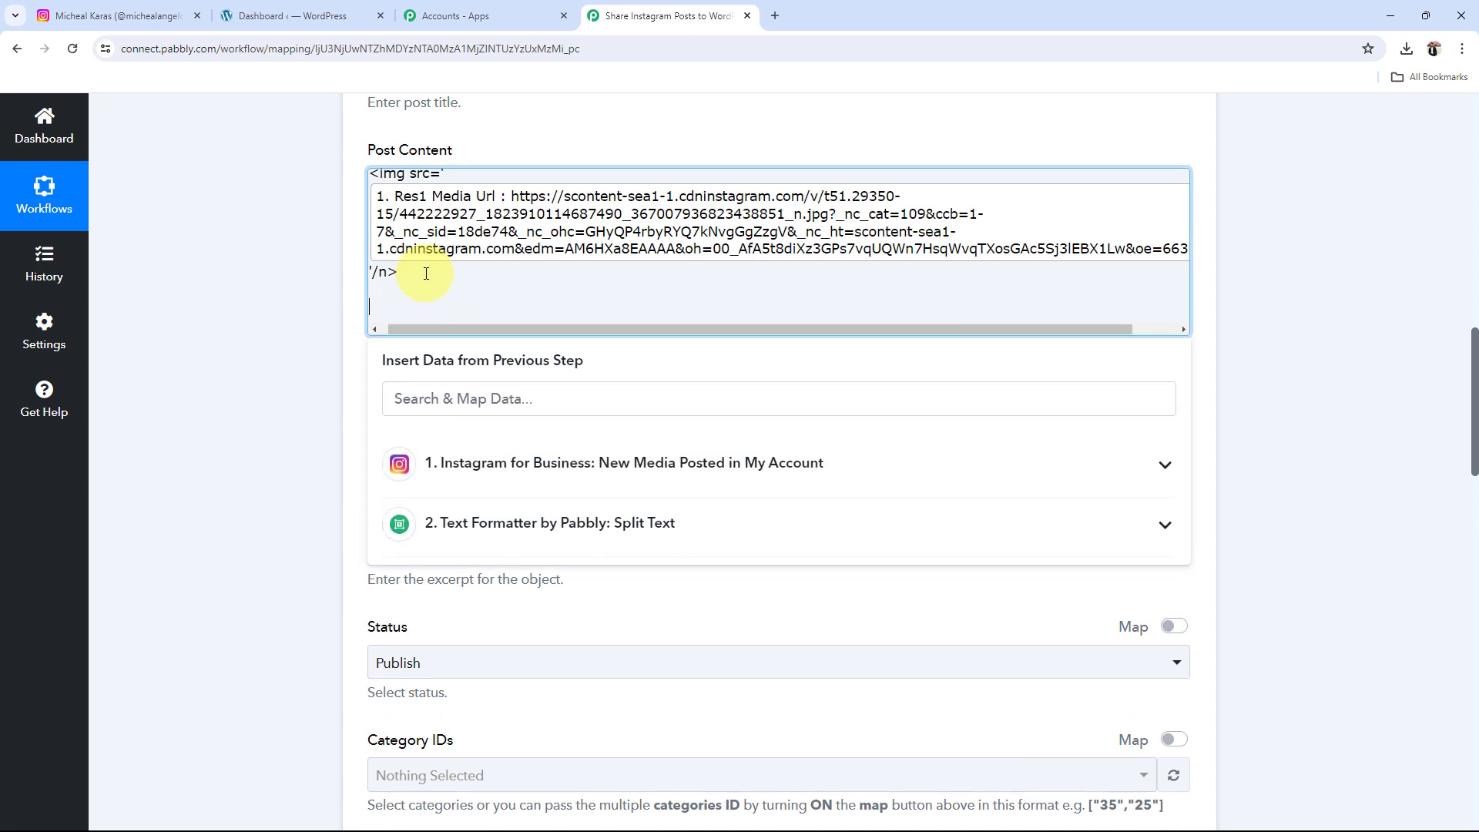
click(500, 461)
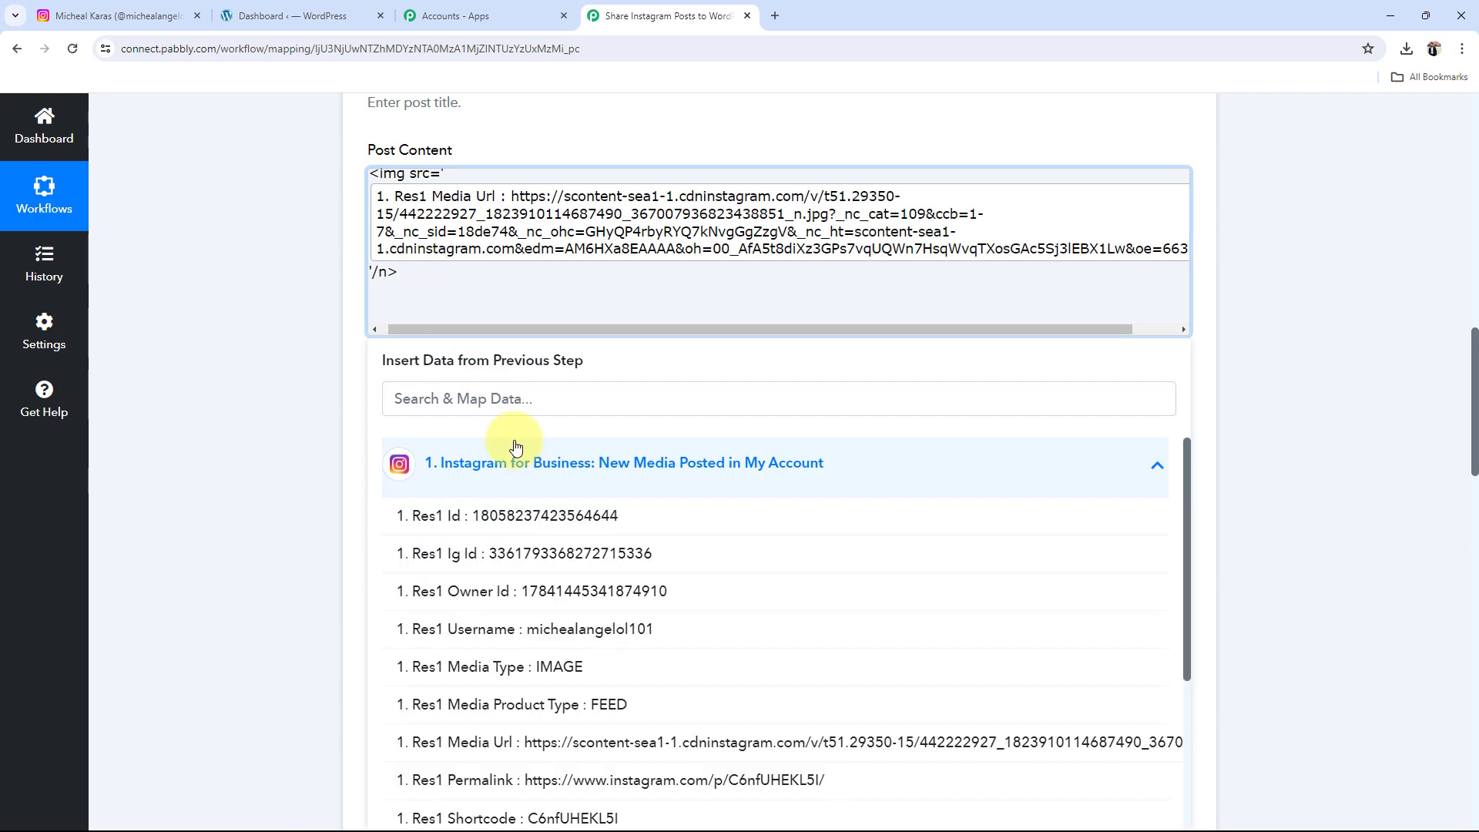
scroll(501, 663, down, 3)
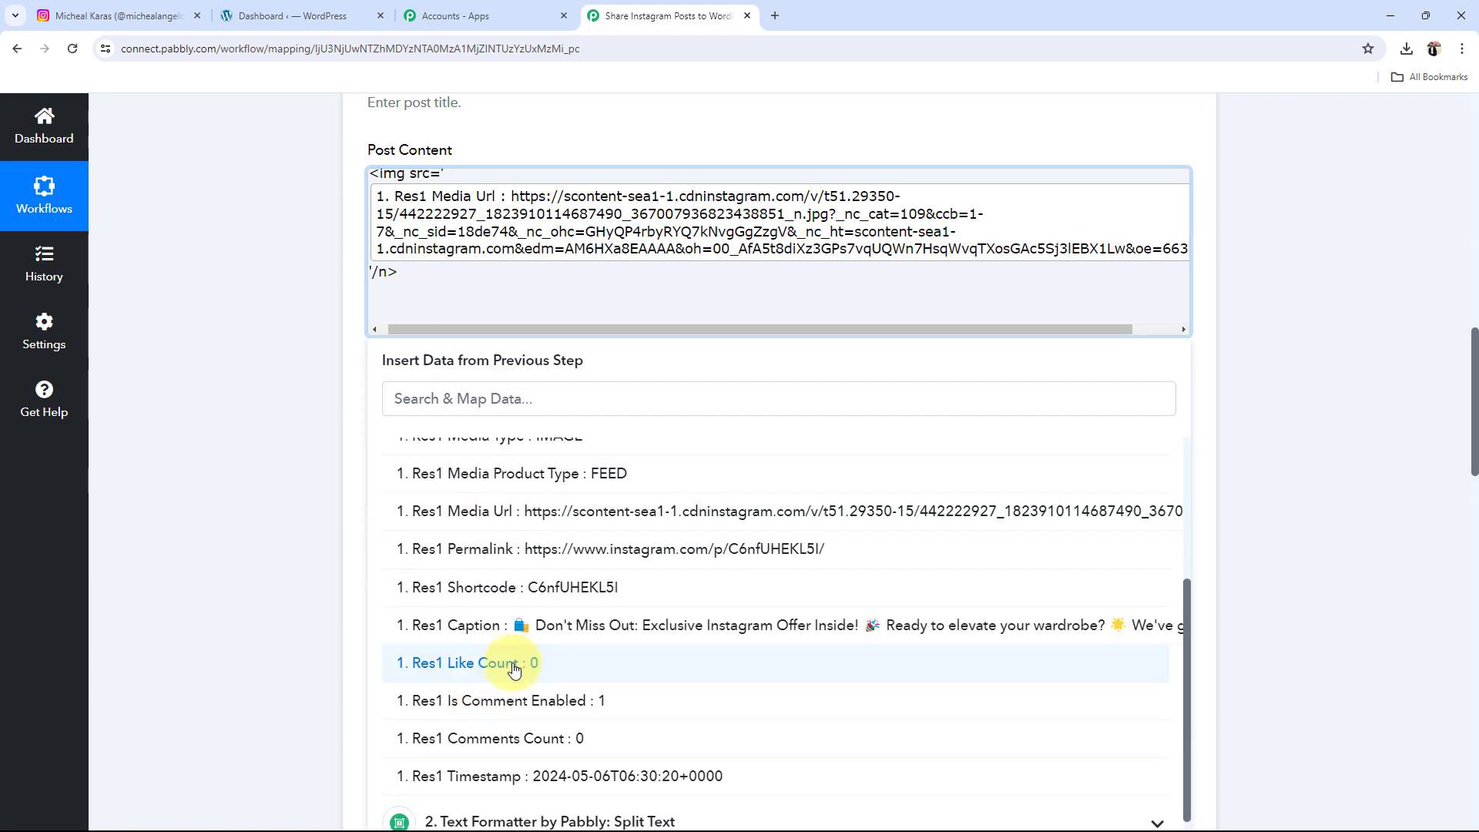
click(521, 635)
click(255, 338)
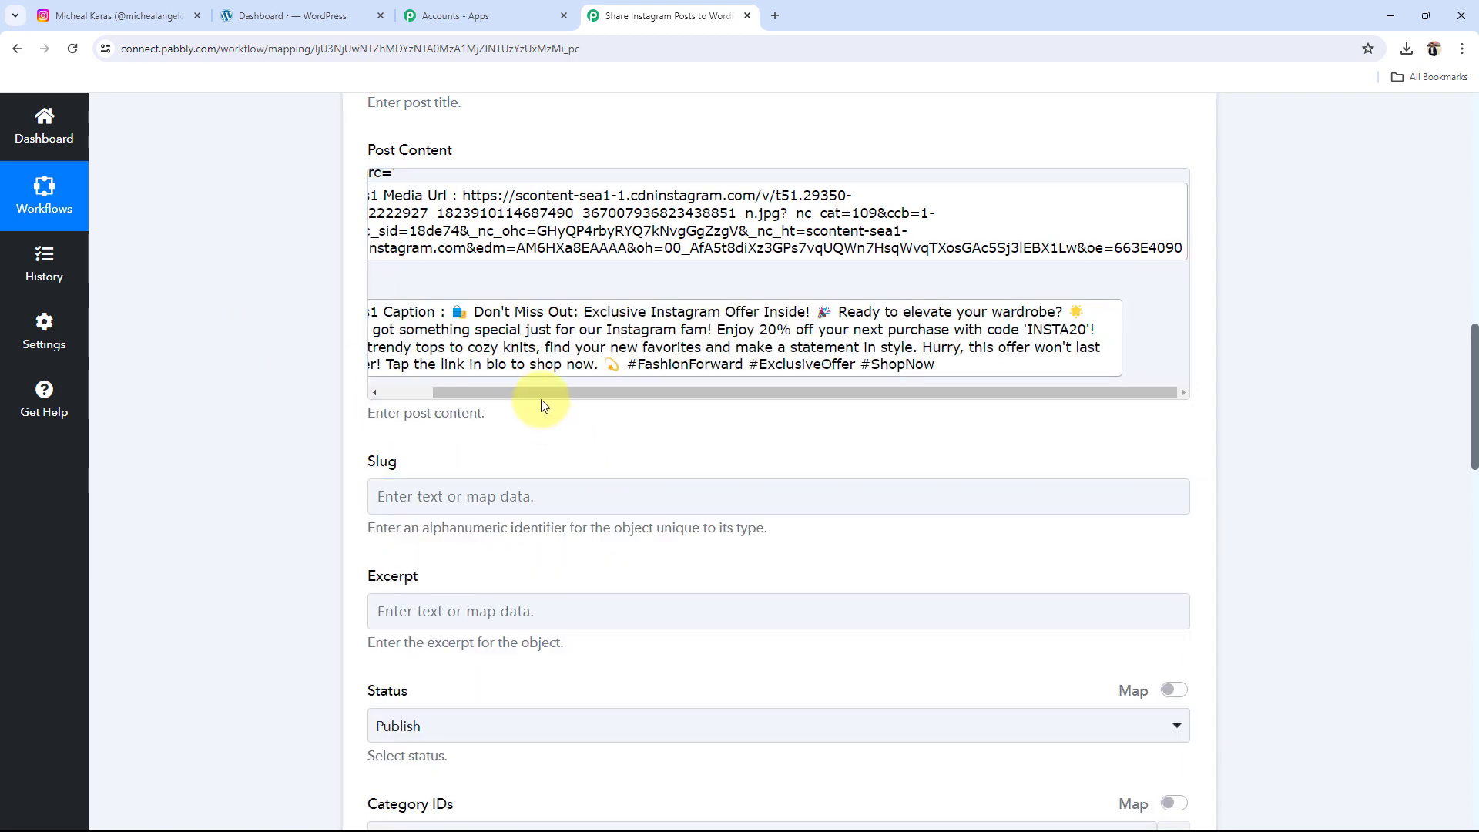
drag(519, 394, 419, 393)
scroll(464, 298, up, 3)
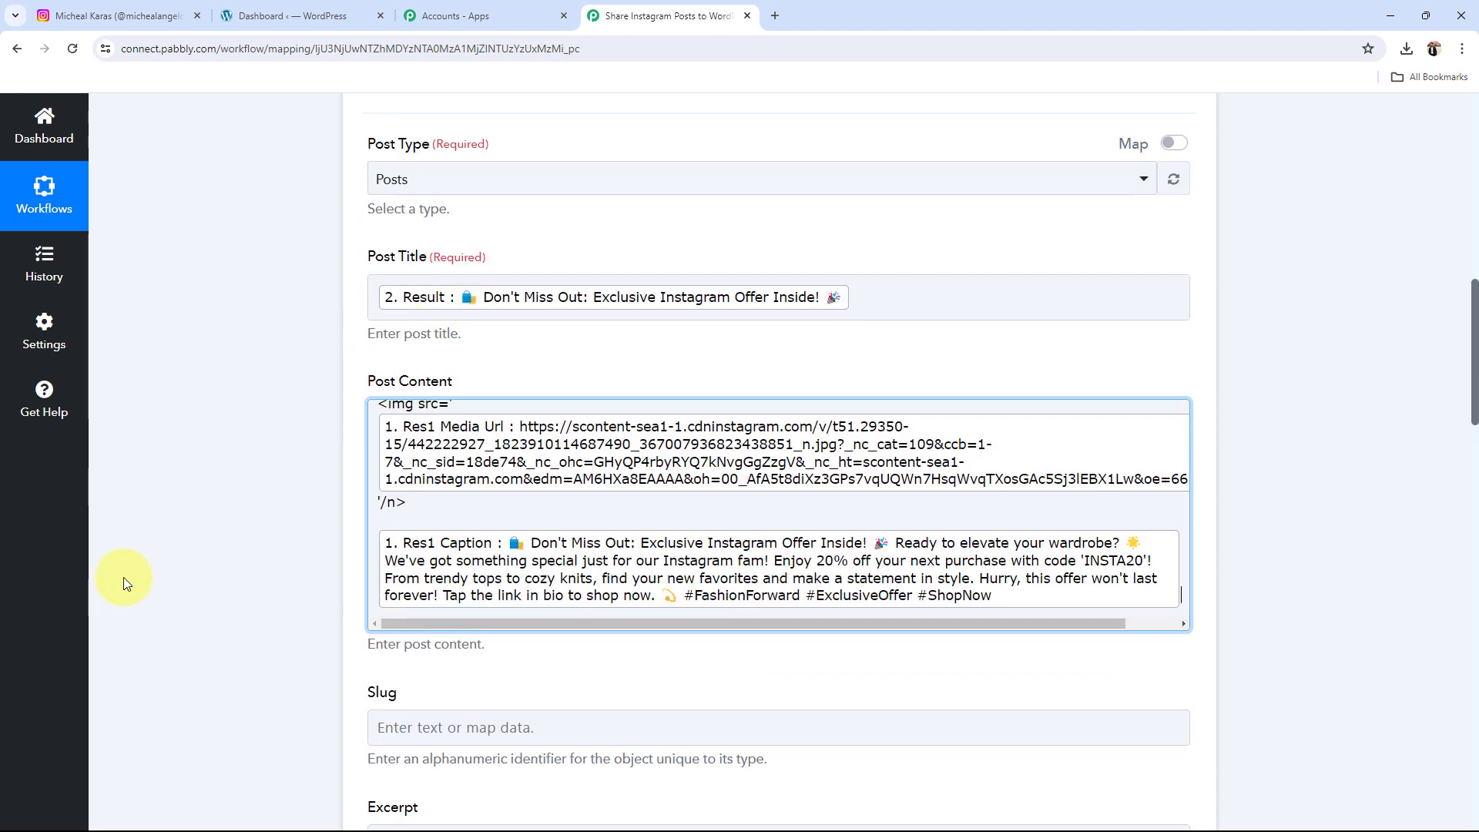
- Enable mapping for the Featured Media ID and clear its value so the field is empty
scroll(192, 578, down, 5)
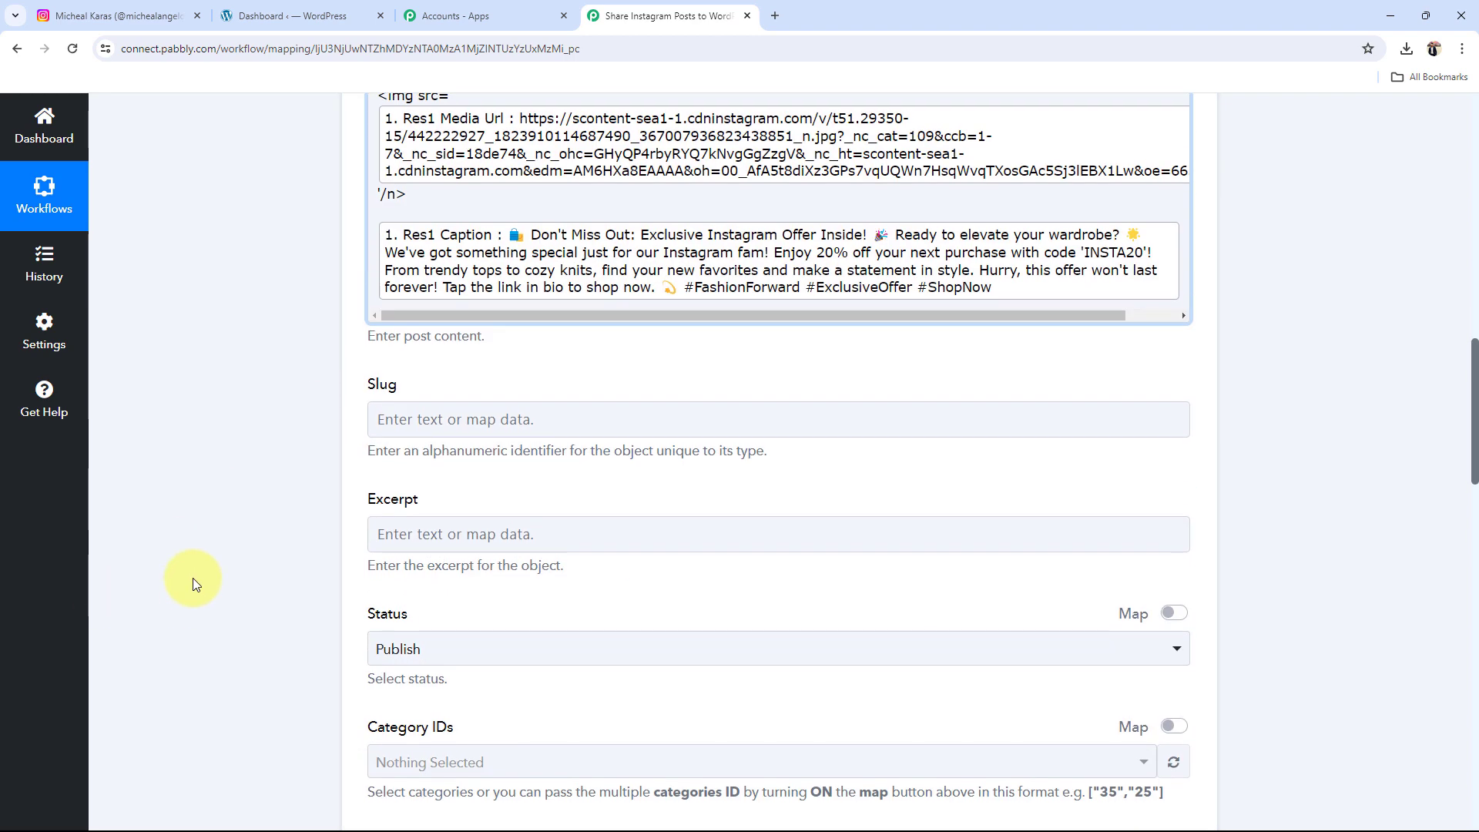
scroll(211, 590, down, 2)
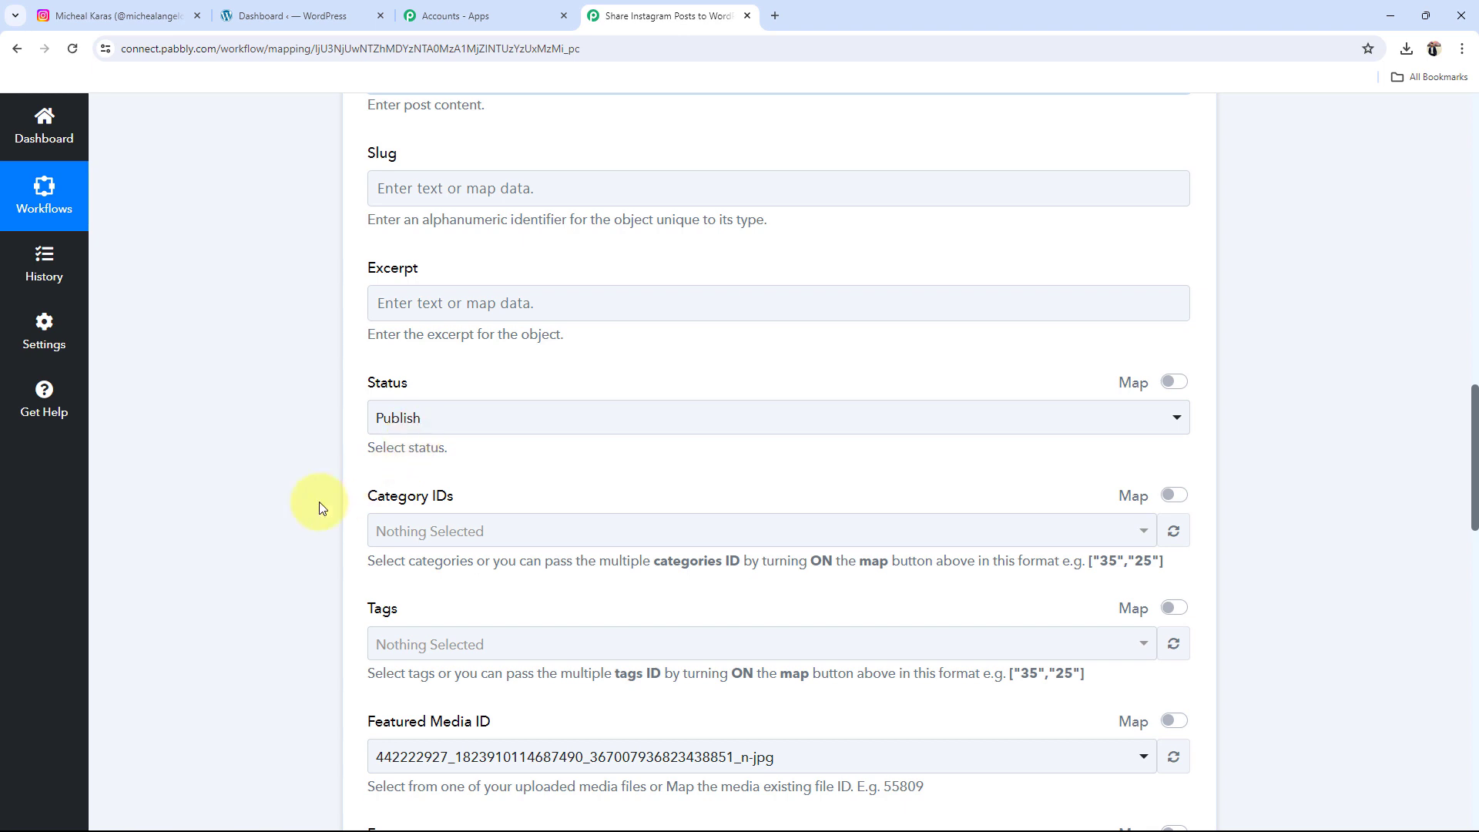
scroll(320, 501, down, 3)
scroll(291, 505, down, 2)
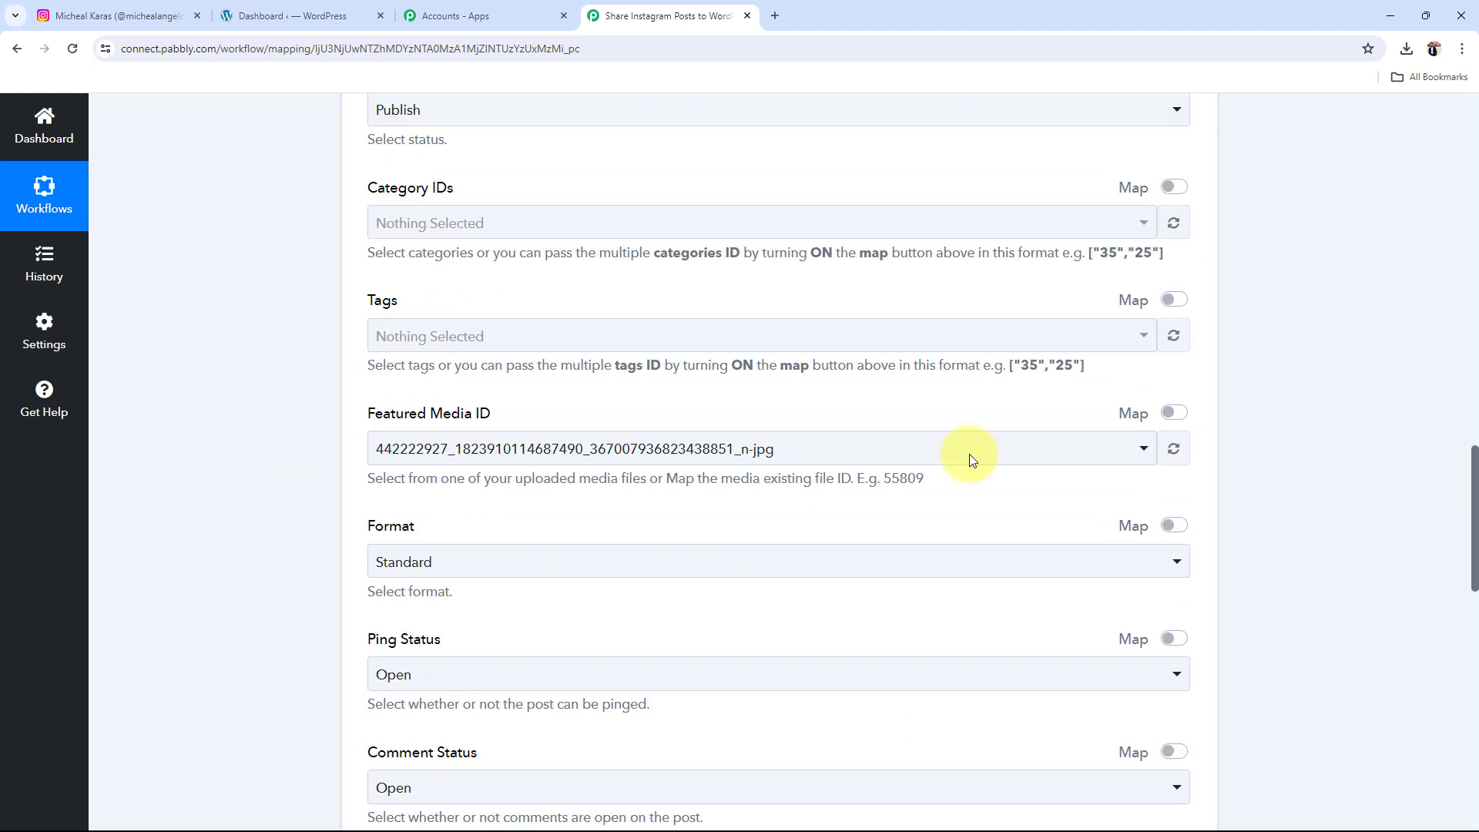
click(1174, 413)
click(476, 453)
key(ctrl+a)
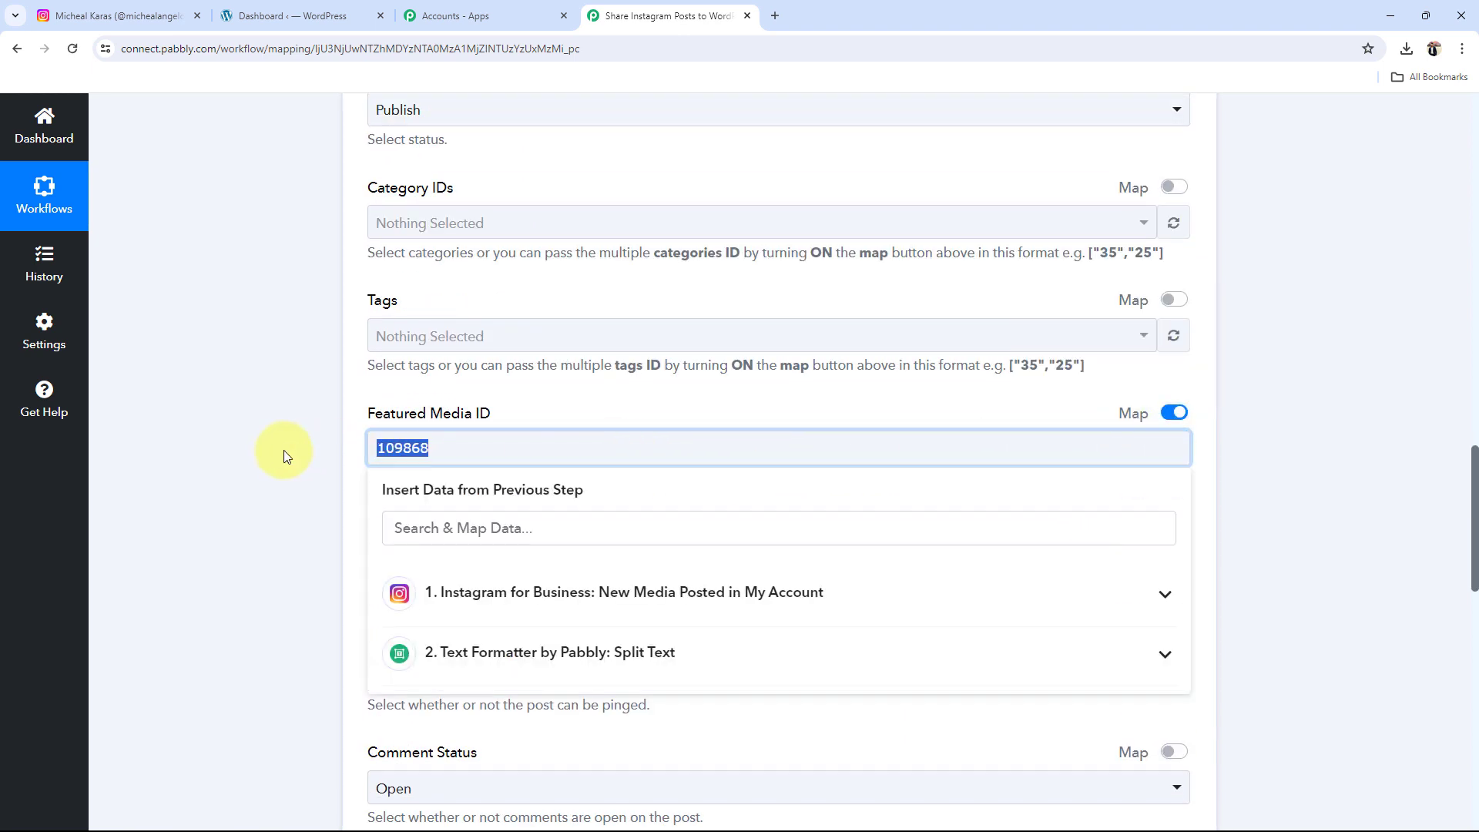
key(BackSpace)
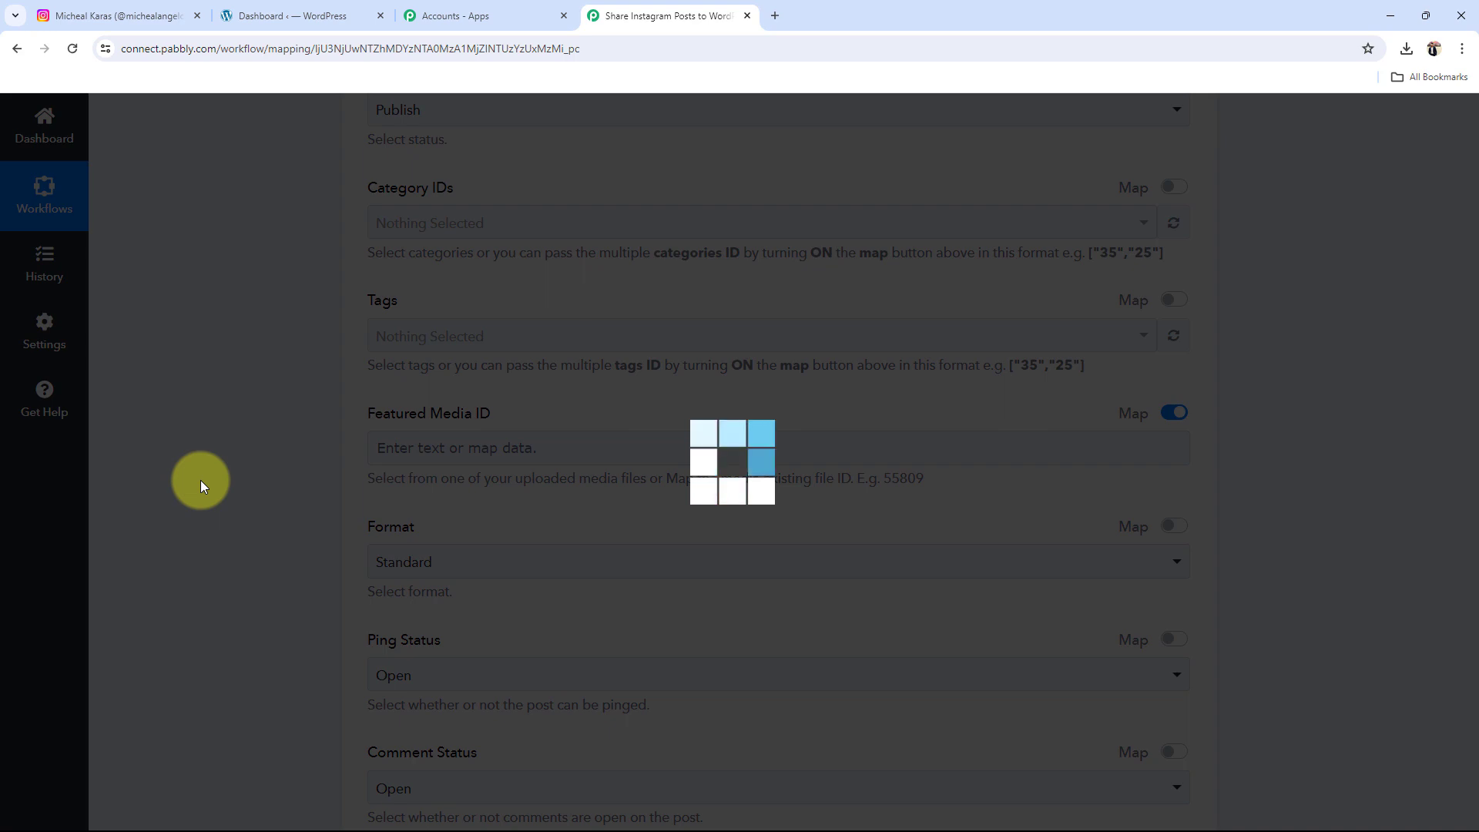
- Set the post's Author ID to admin
scroll(201, 485, down, 10)
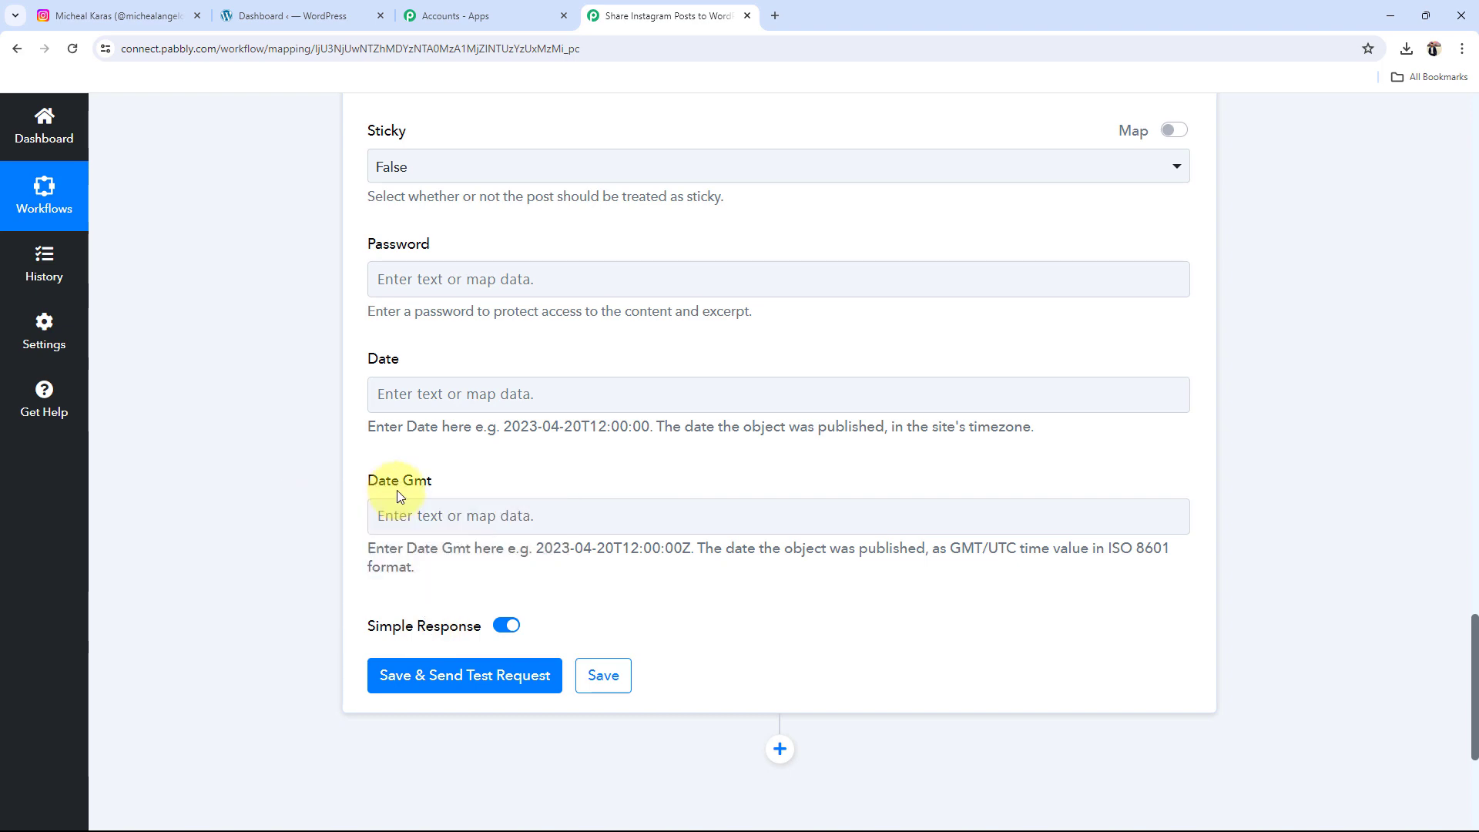
scroll(399, 493, up, 6)
click(408, 524)
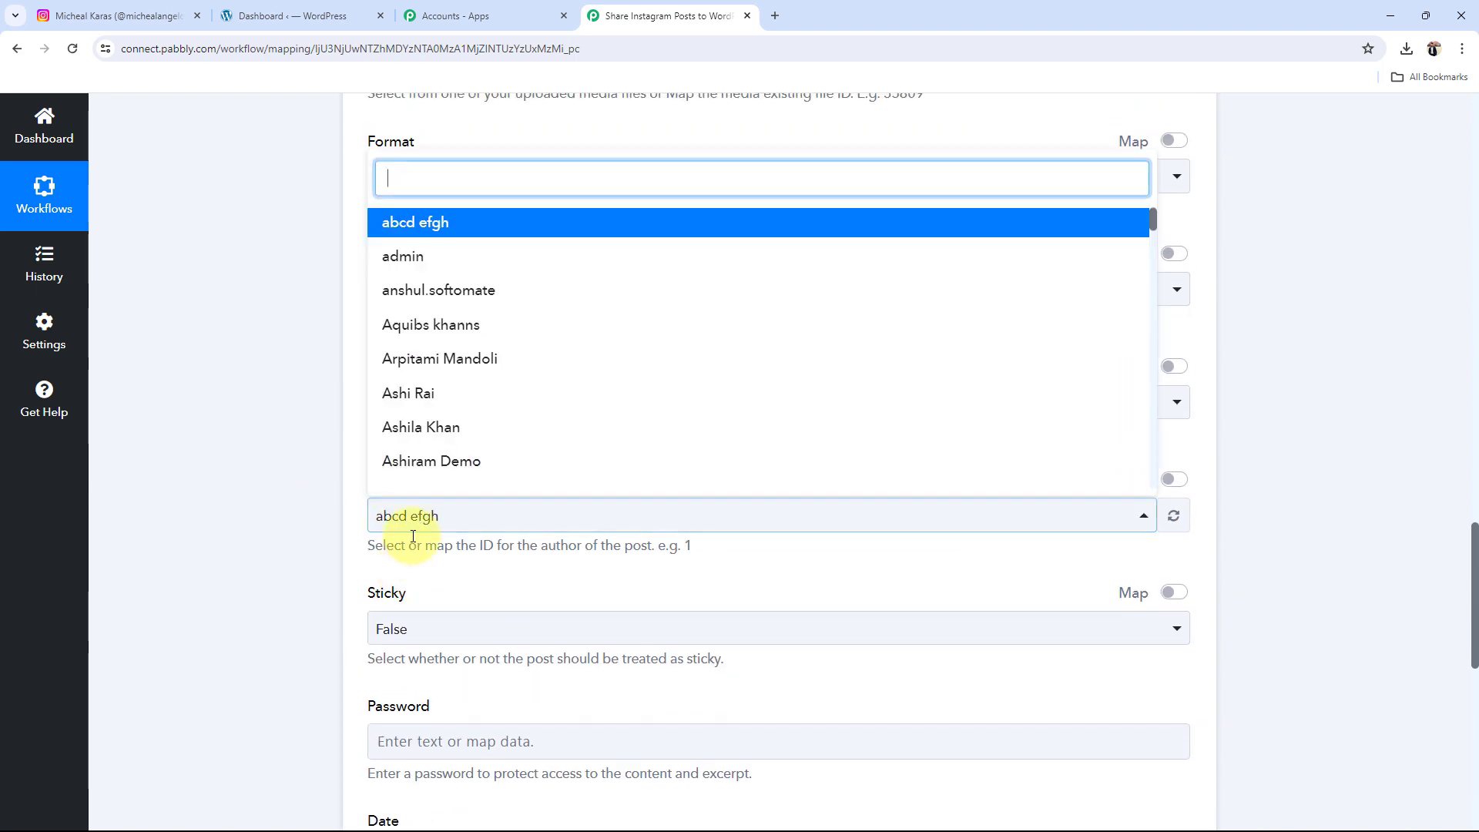
click(398, 258)
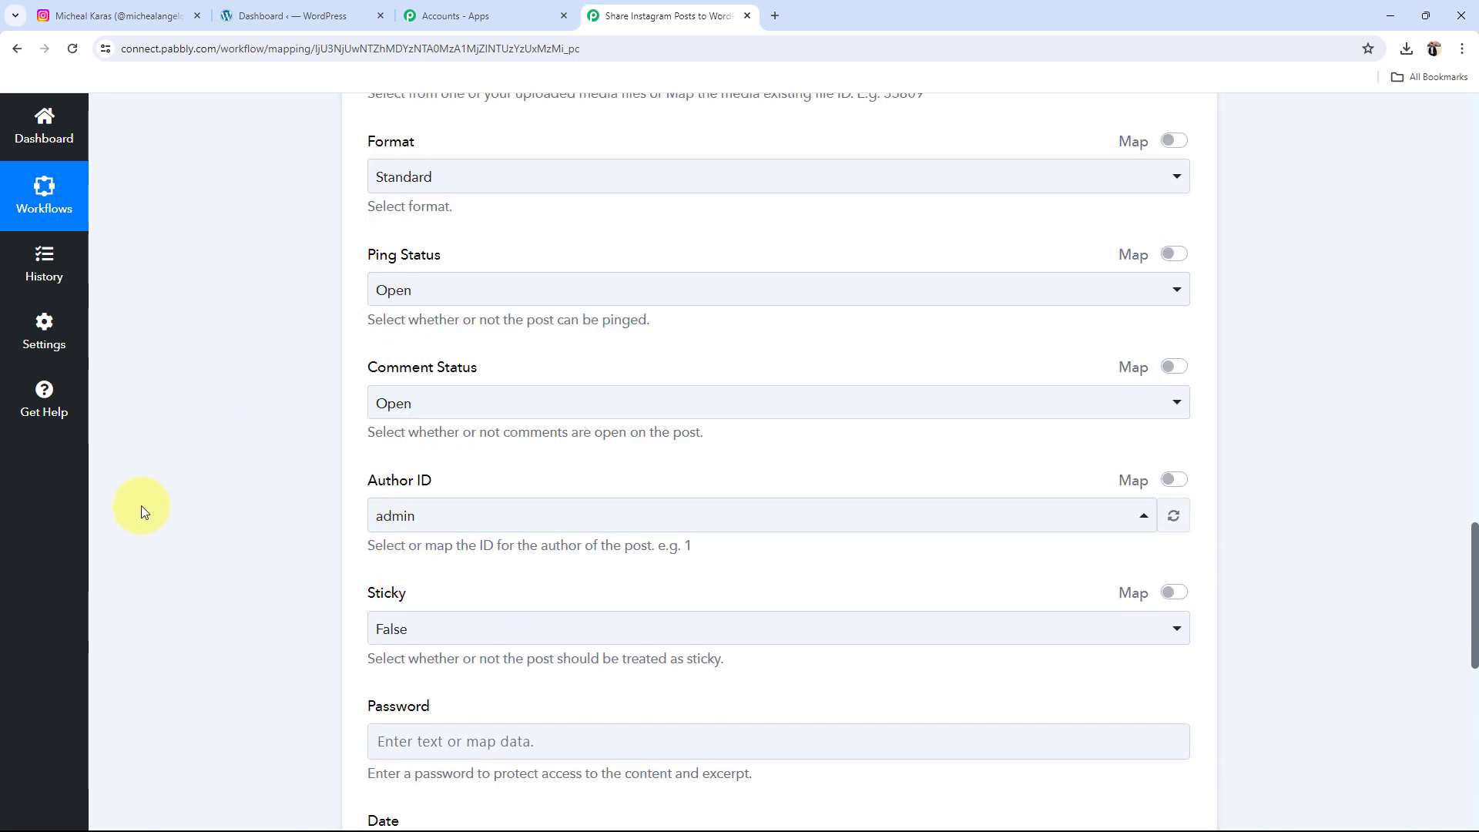
- Review the mapped Post Title and Post Content of the WordPress action
scroll(347, 630, up, 15)
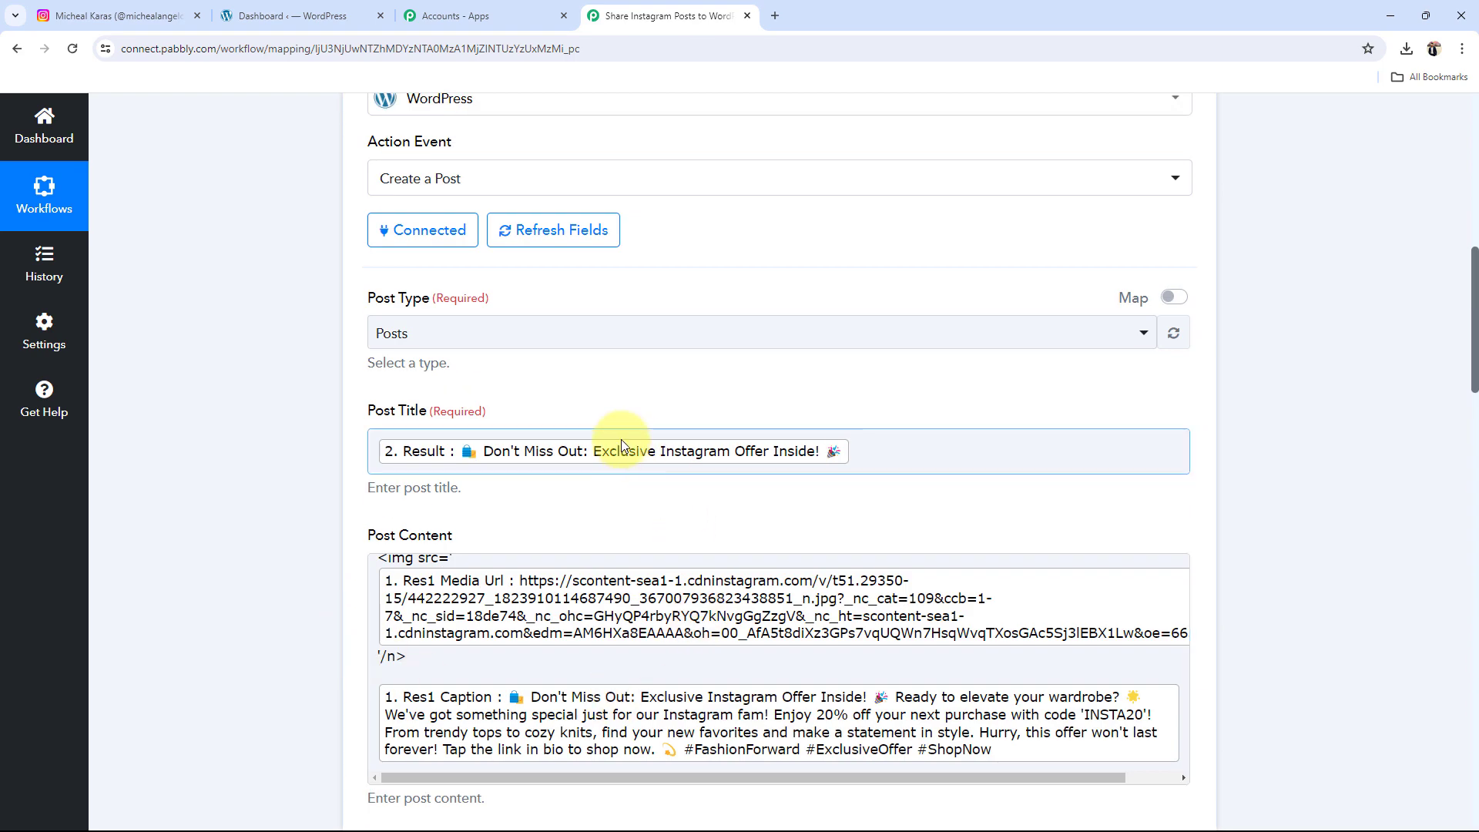
scroll(396, 462, up, 5)
scroll(331, 501, down, 6)
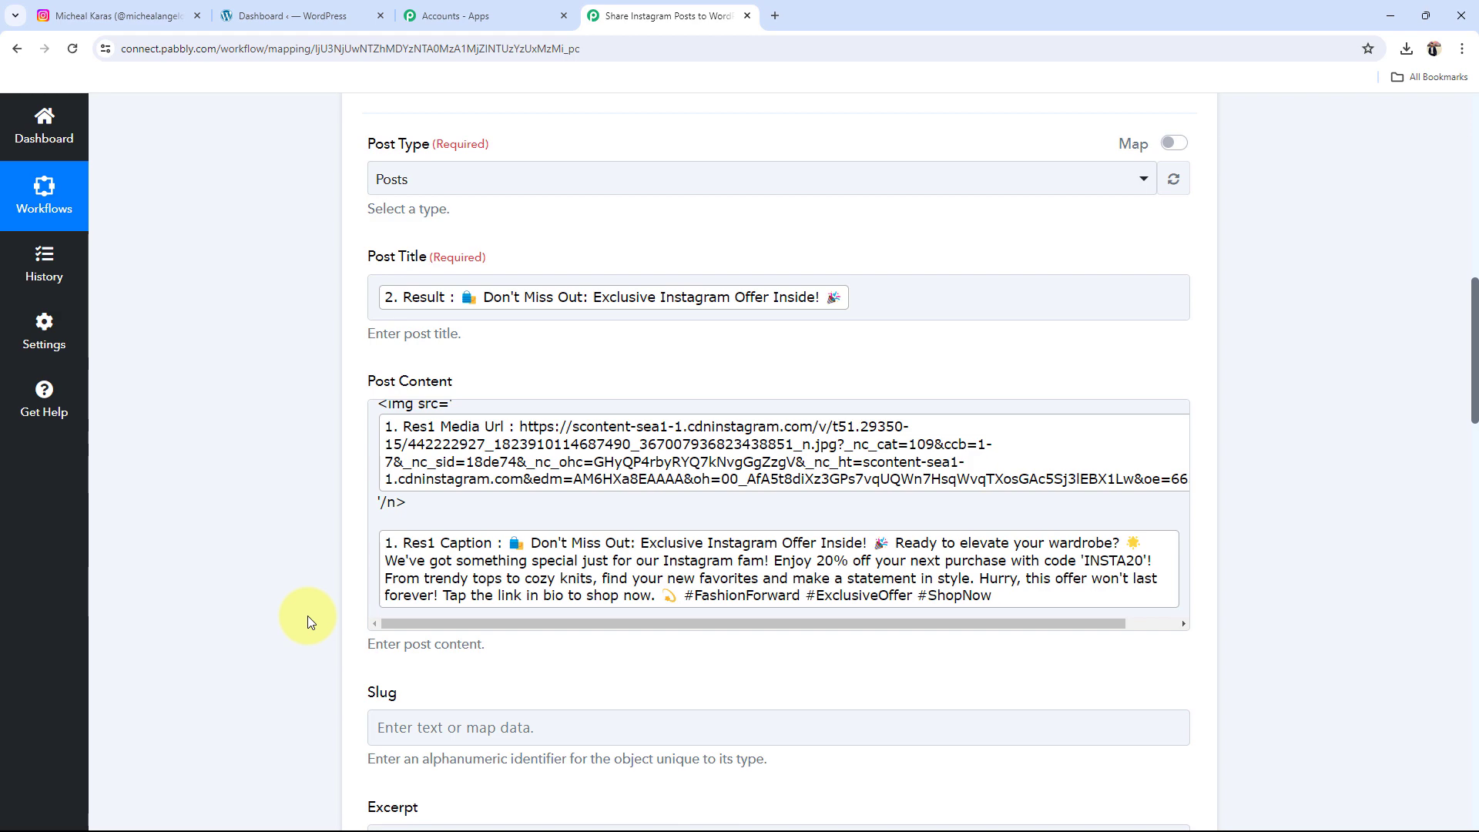
scroll(307, 616, down, 3)
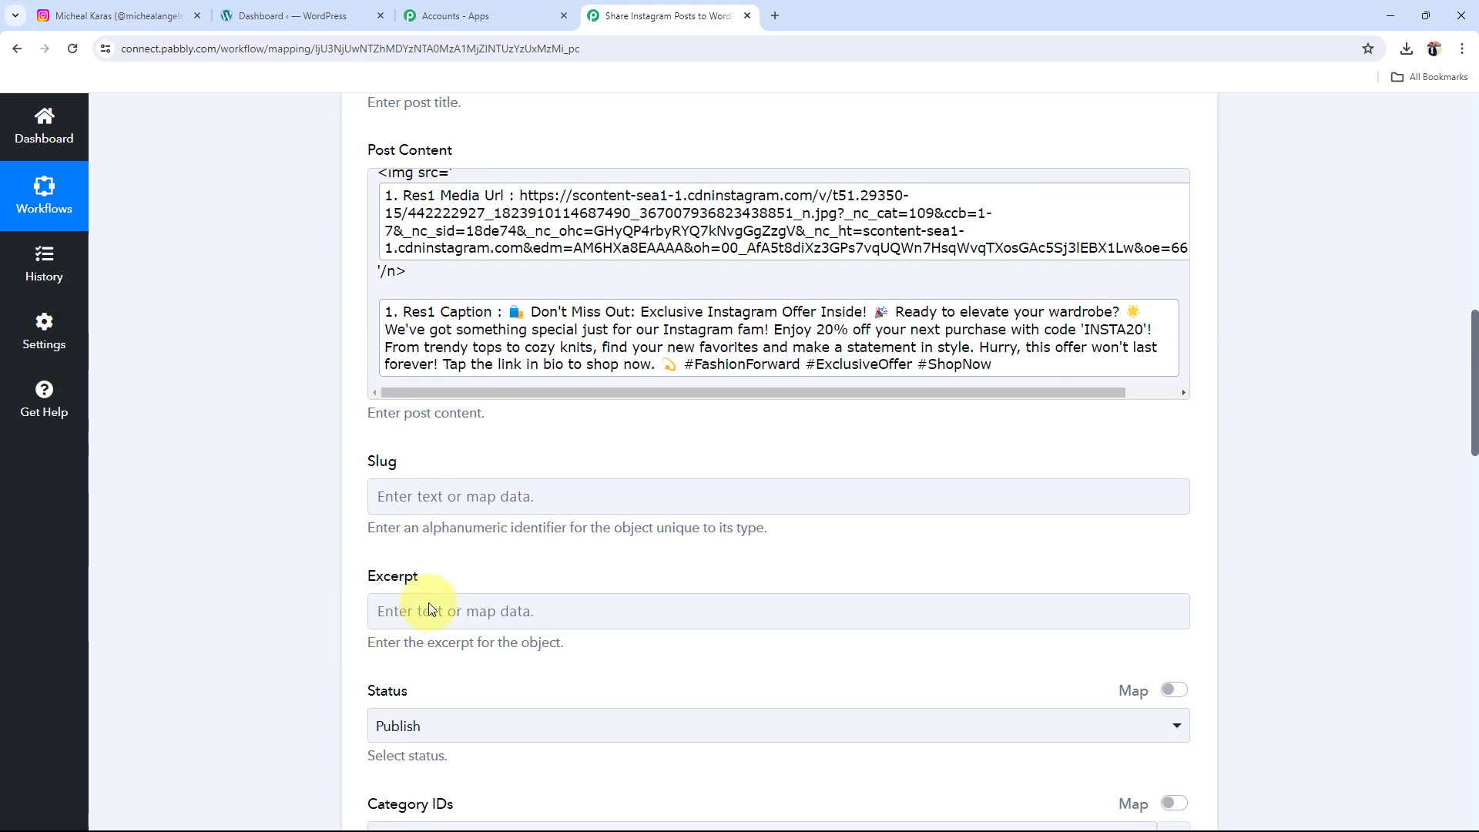
click(424, 493)
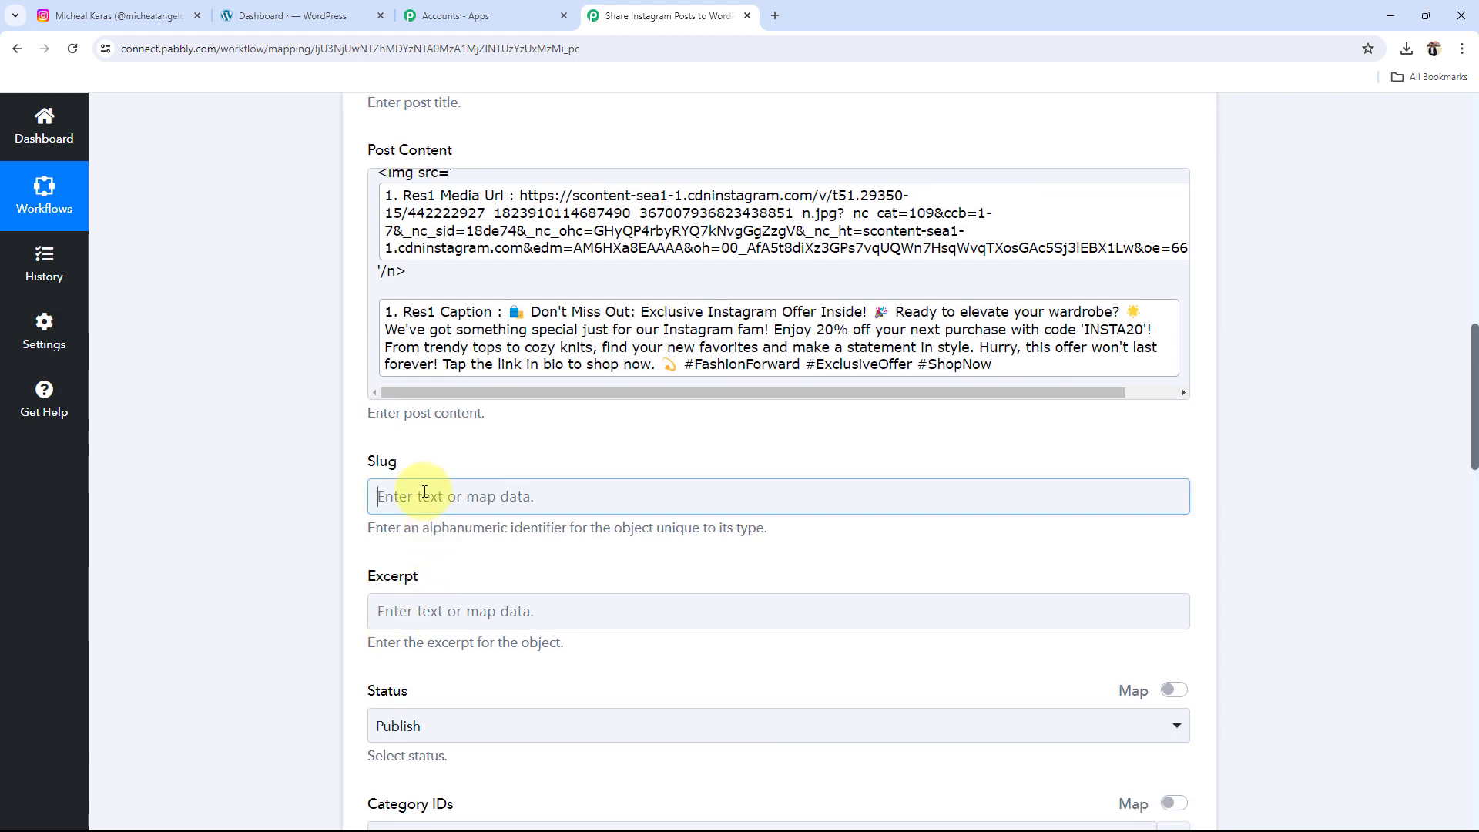
click(617, 270)
text(hthgh)
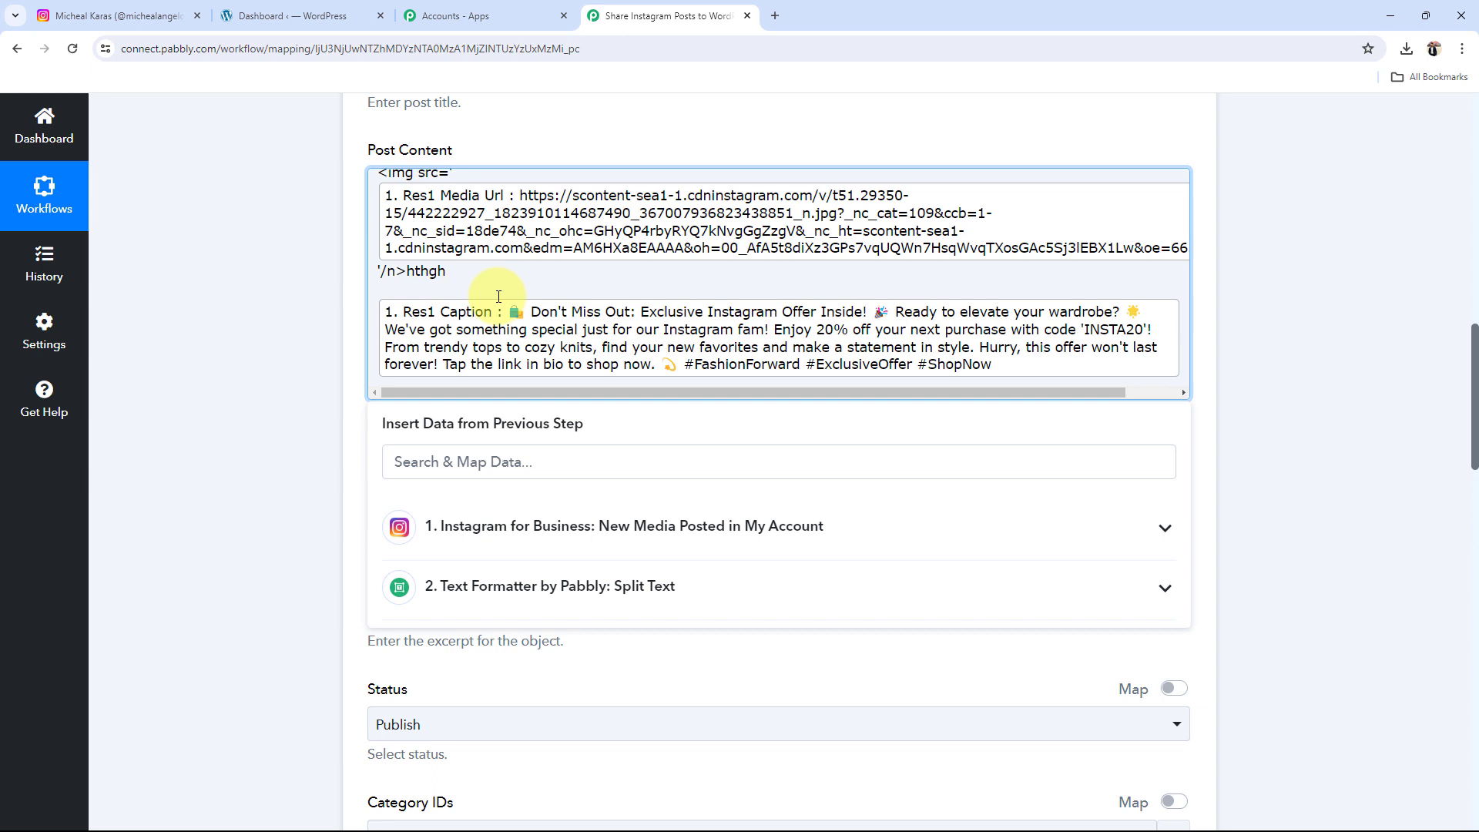
key(BackSpace)
key(BackSpace)
key(BackSpace)
key(BackSpace)
key(BackSpace)
click(280, 350)
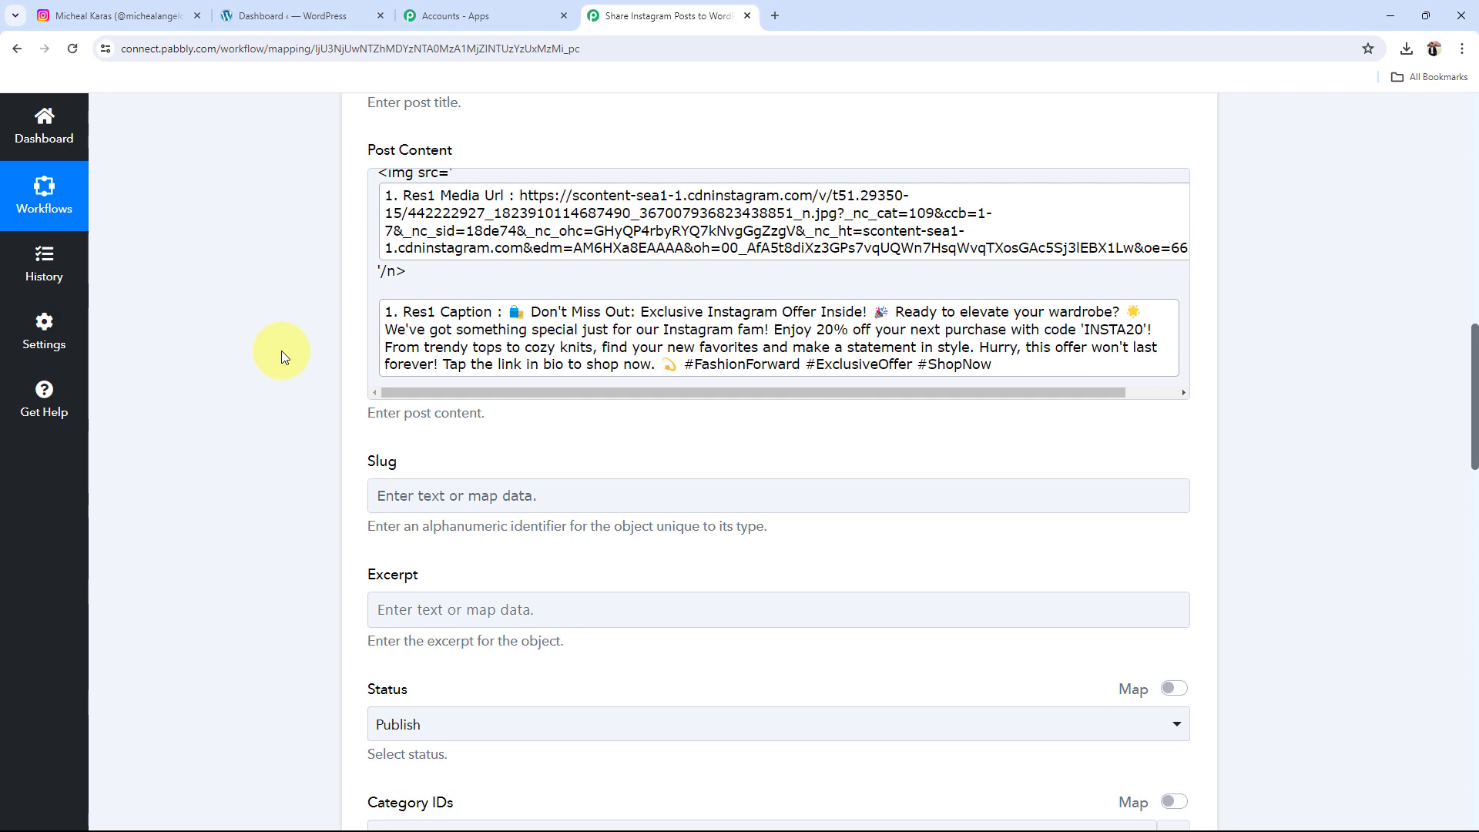
- Save the WordPress action, send a test request and examine the received response
scroll(390, 485, down, 18)
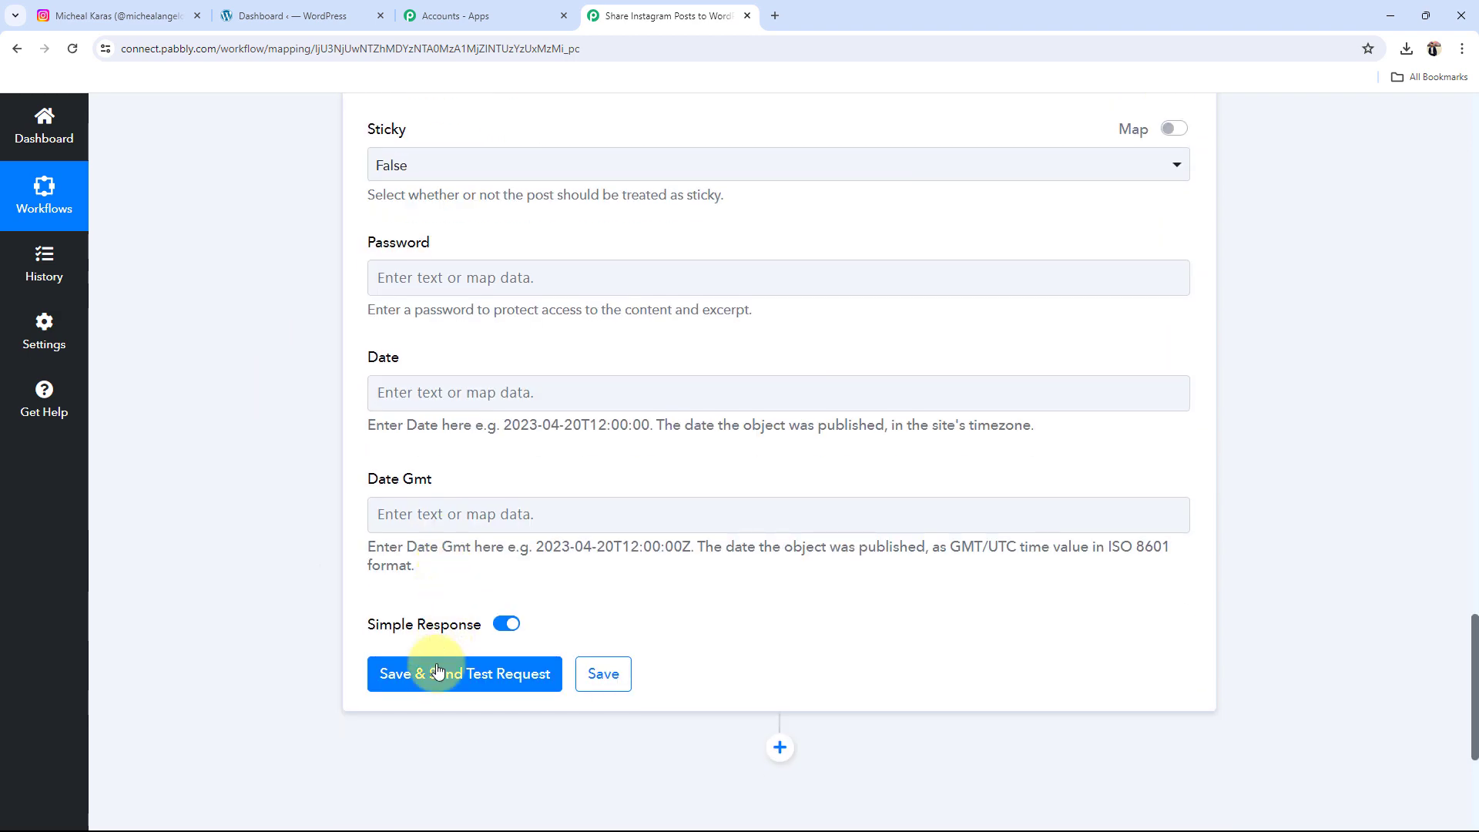
click(437, 672)
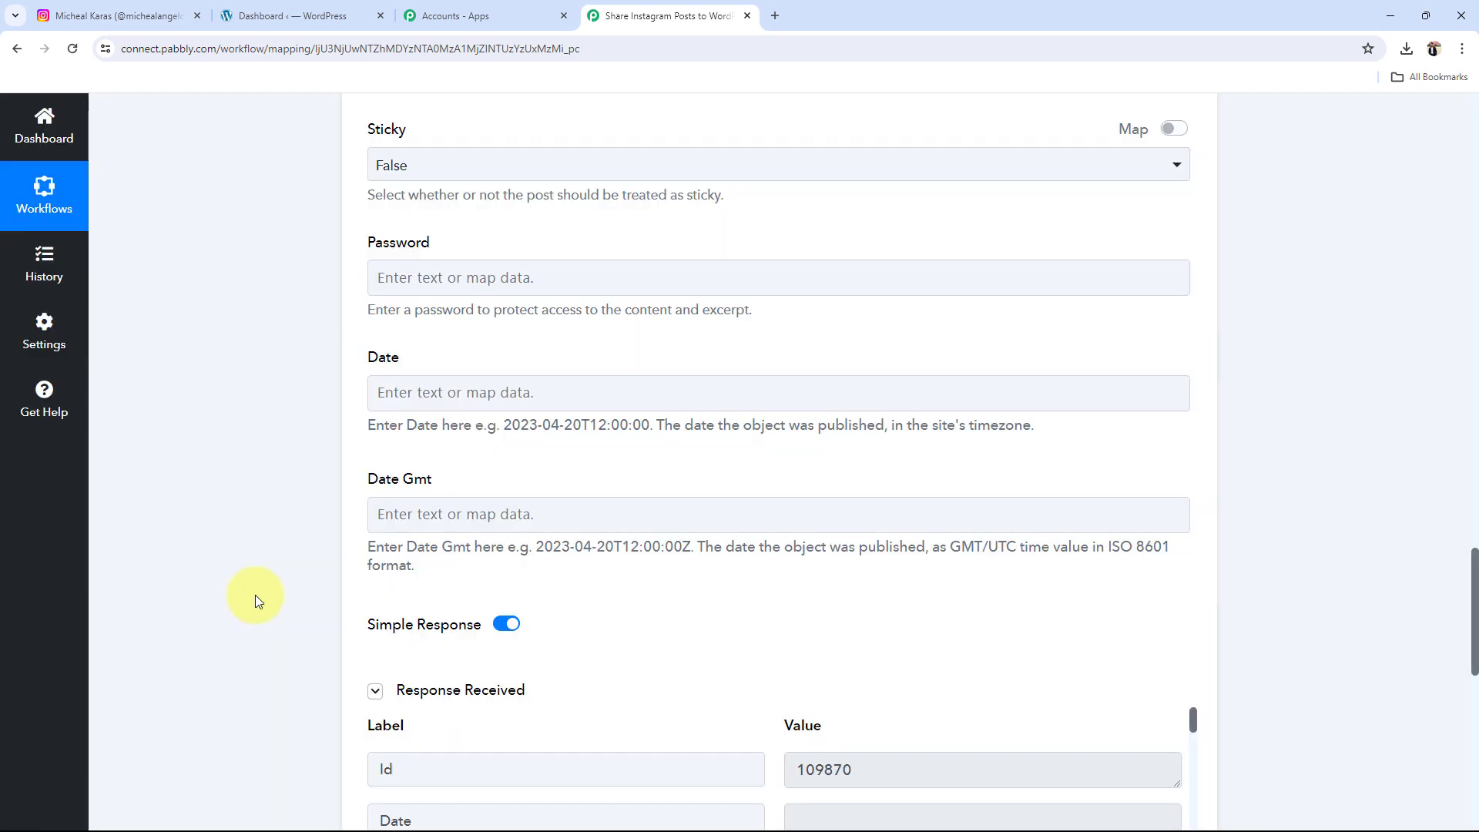
scroll(256, 594, down, 6)
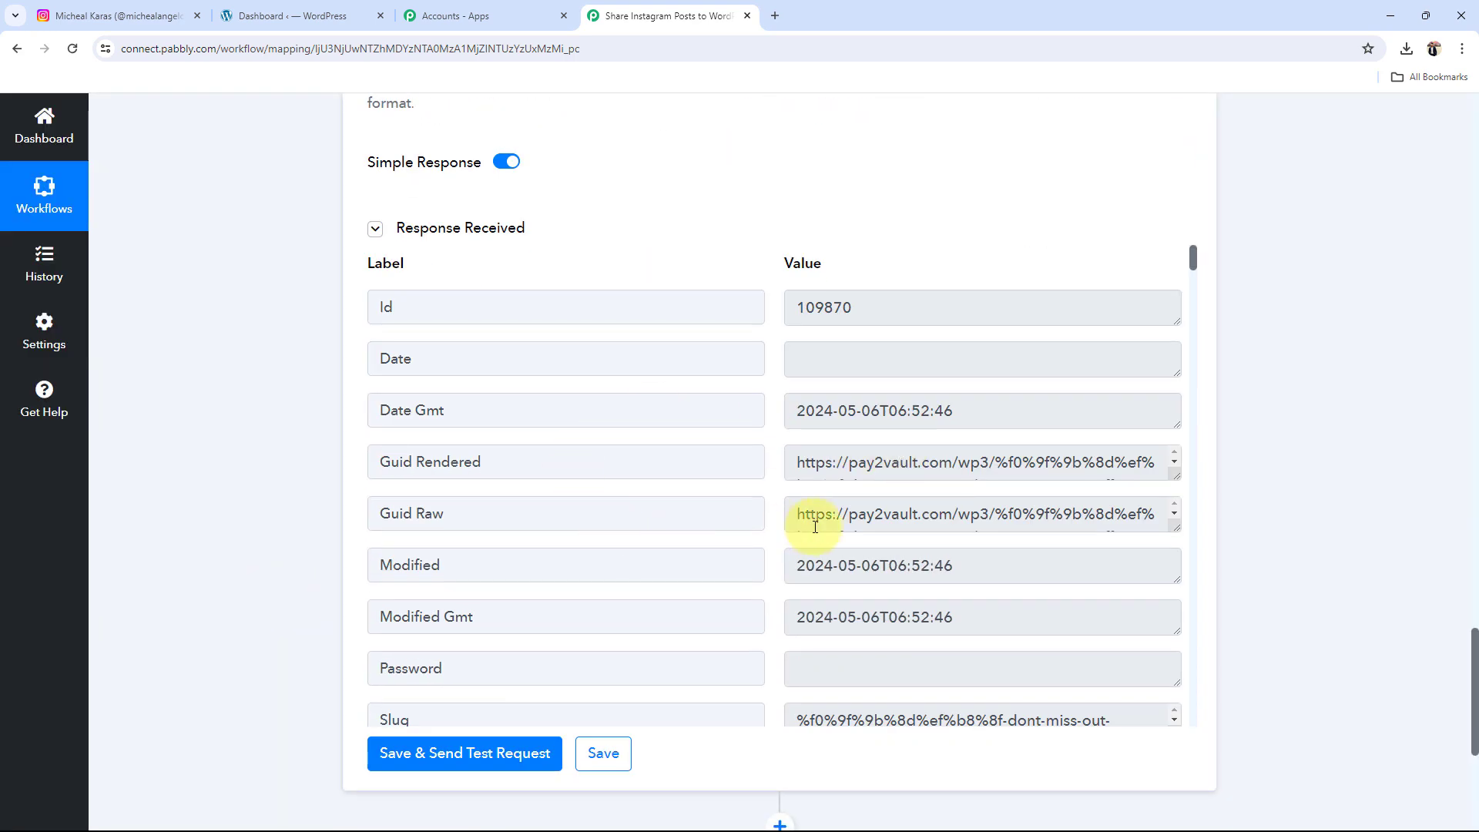
scroll(994, 554, down, 4)
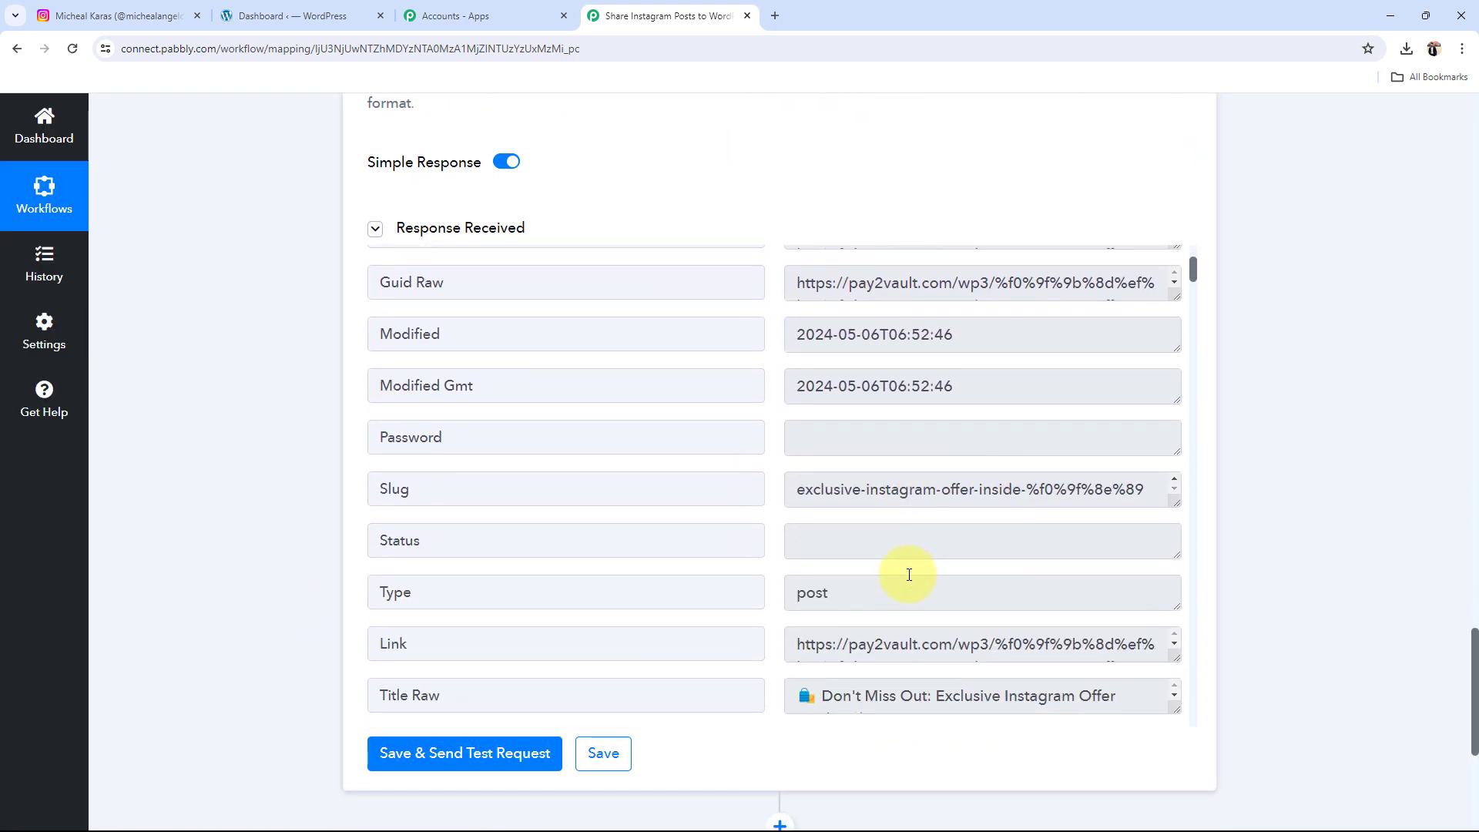
- Switch to WordPress, open the newest Instagram offer post from the posts list and view its live page
click(275, 22)
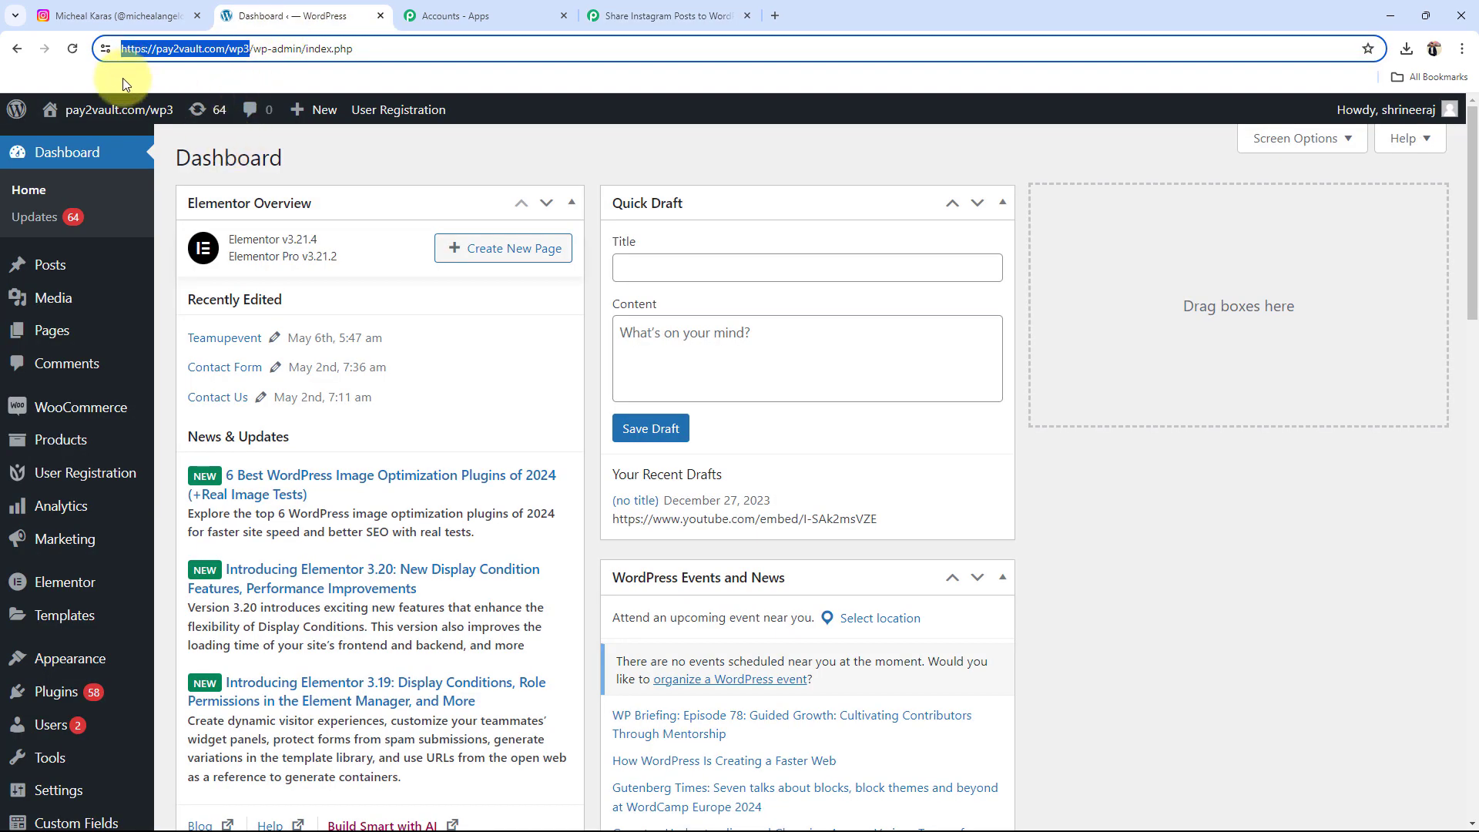
click(53, 261)
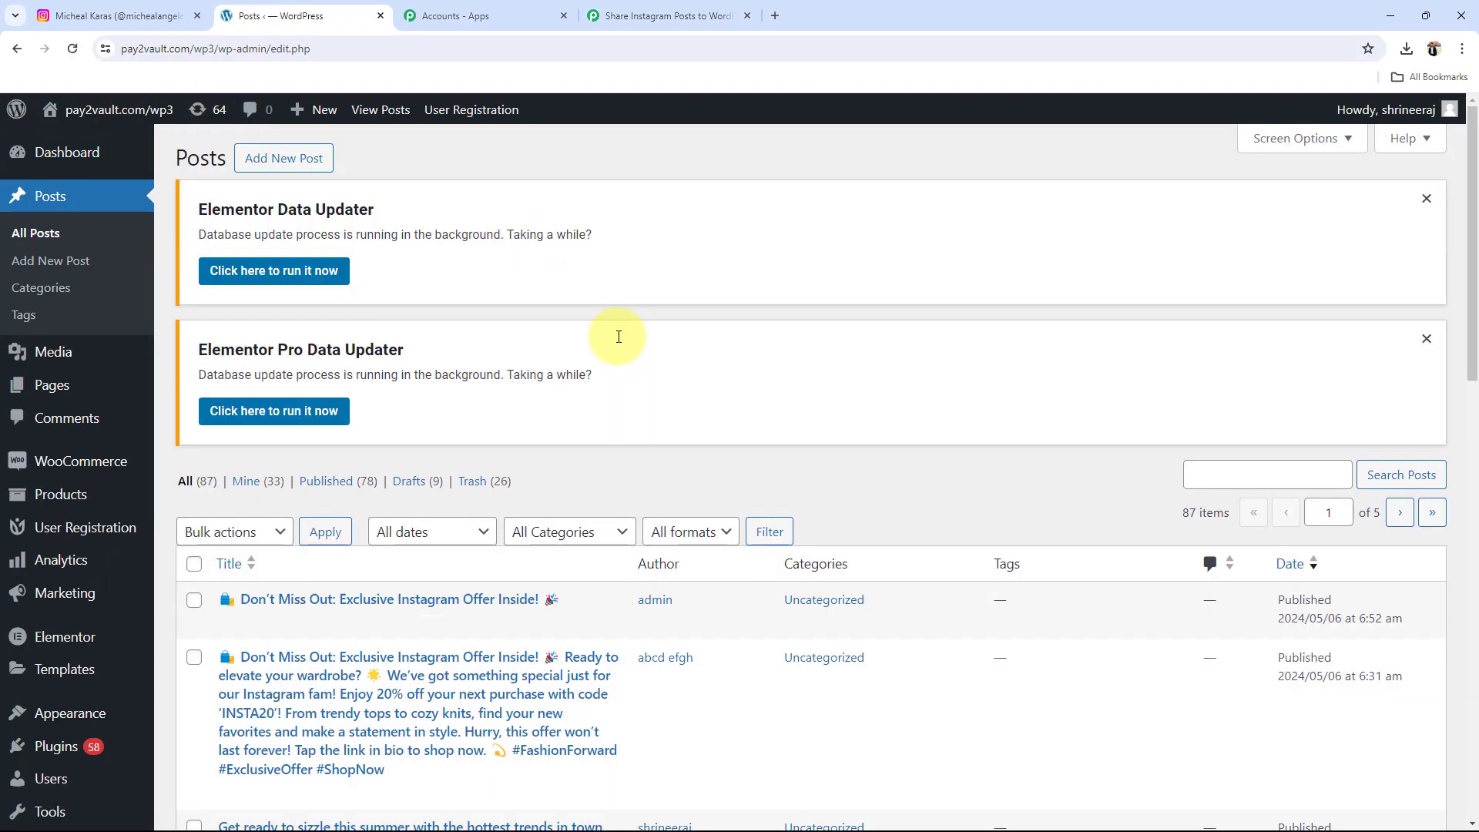
click(315, 605)
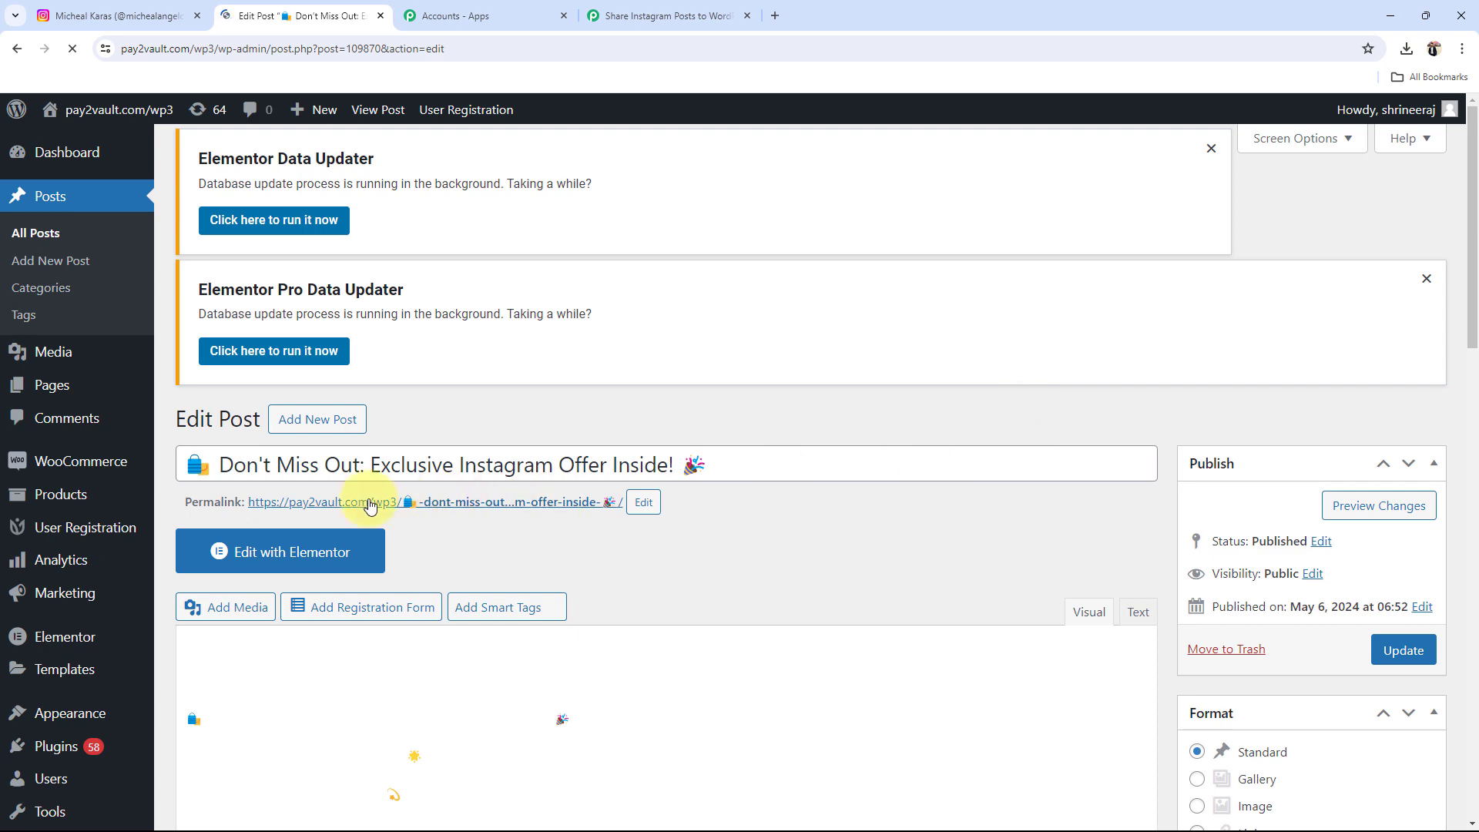
click(341, 530)
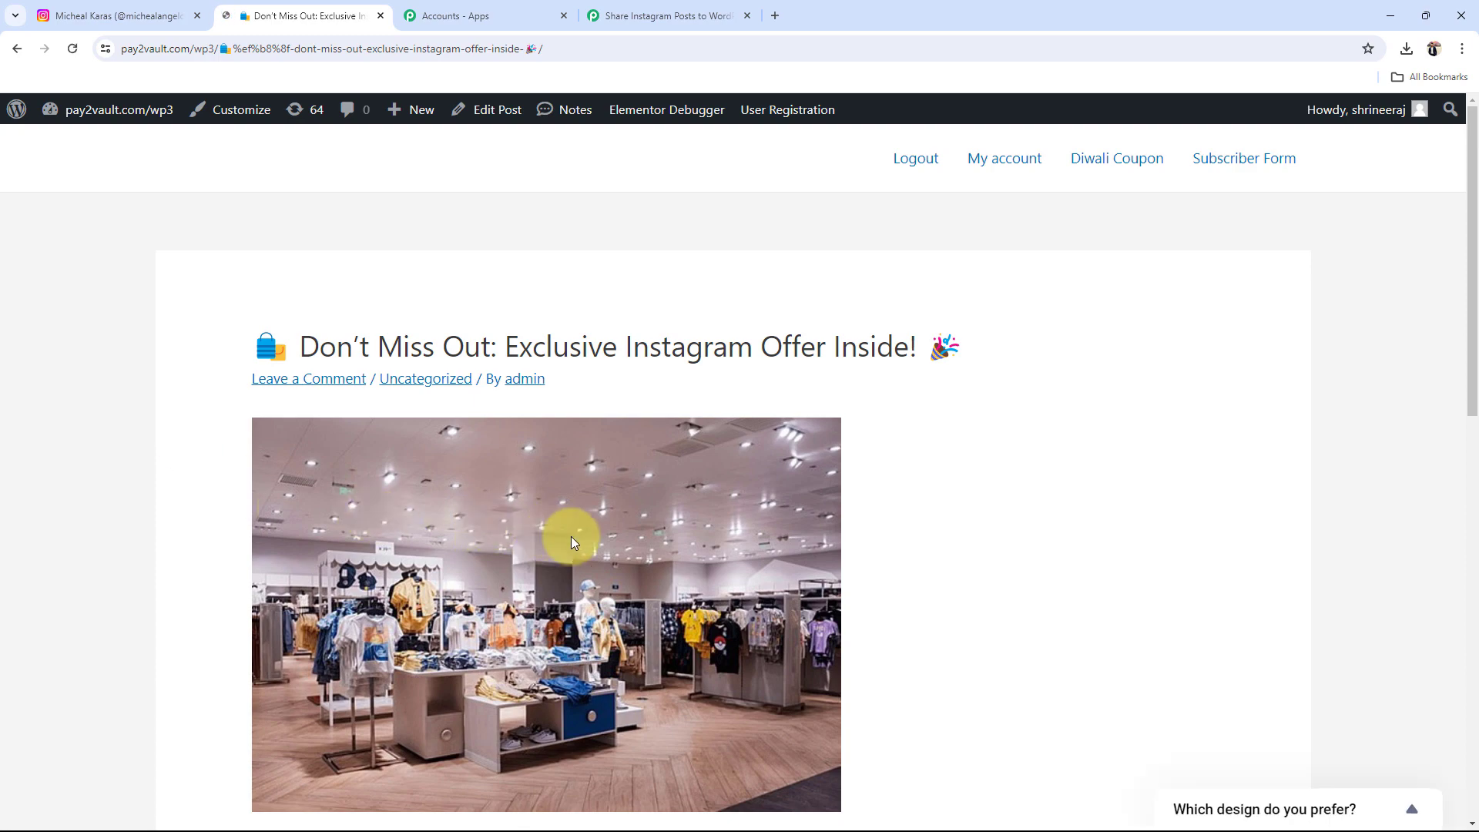
- Examine the published post's title, image and caption text on the live page
scroll(281, 487, down, 7)
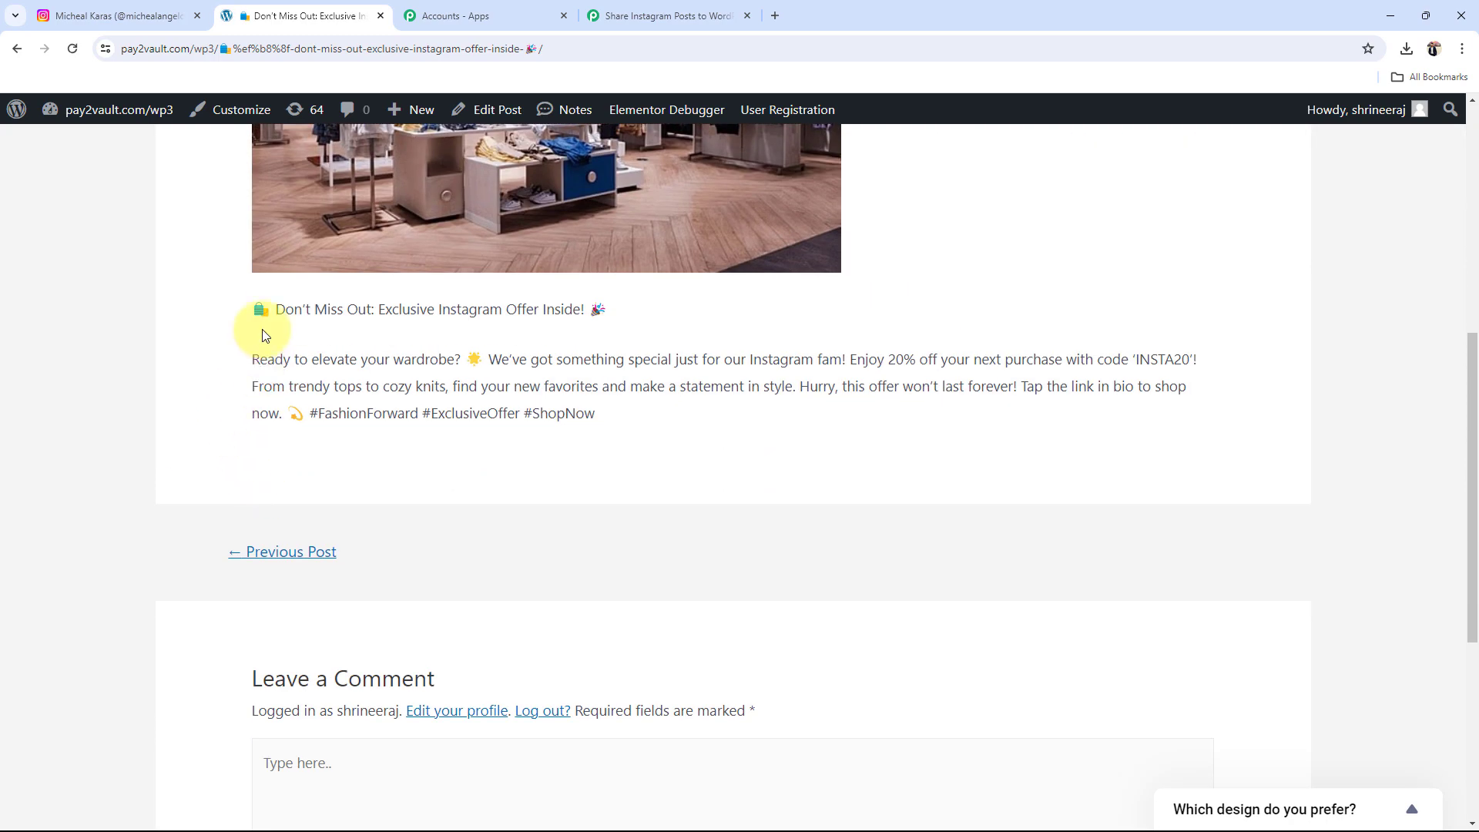
drag(252, 308, 644, 435)
click(644, 434)
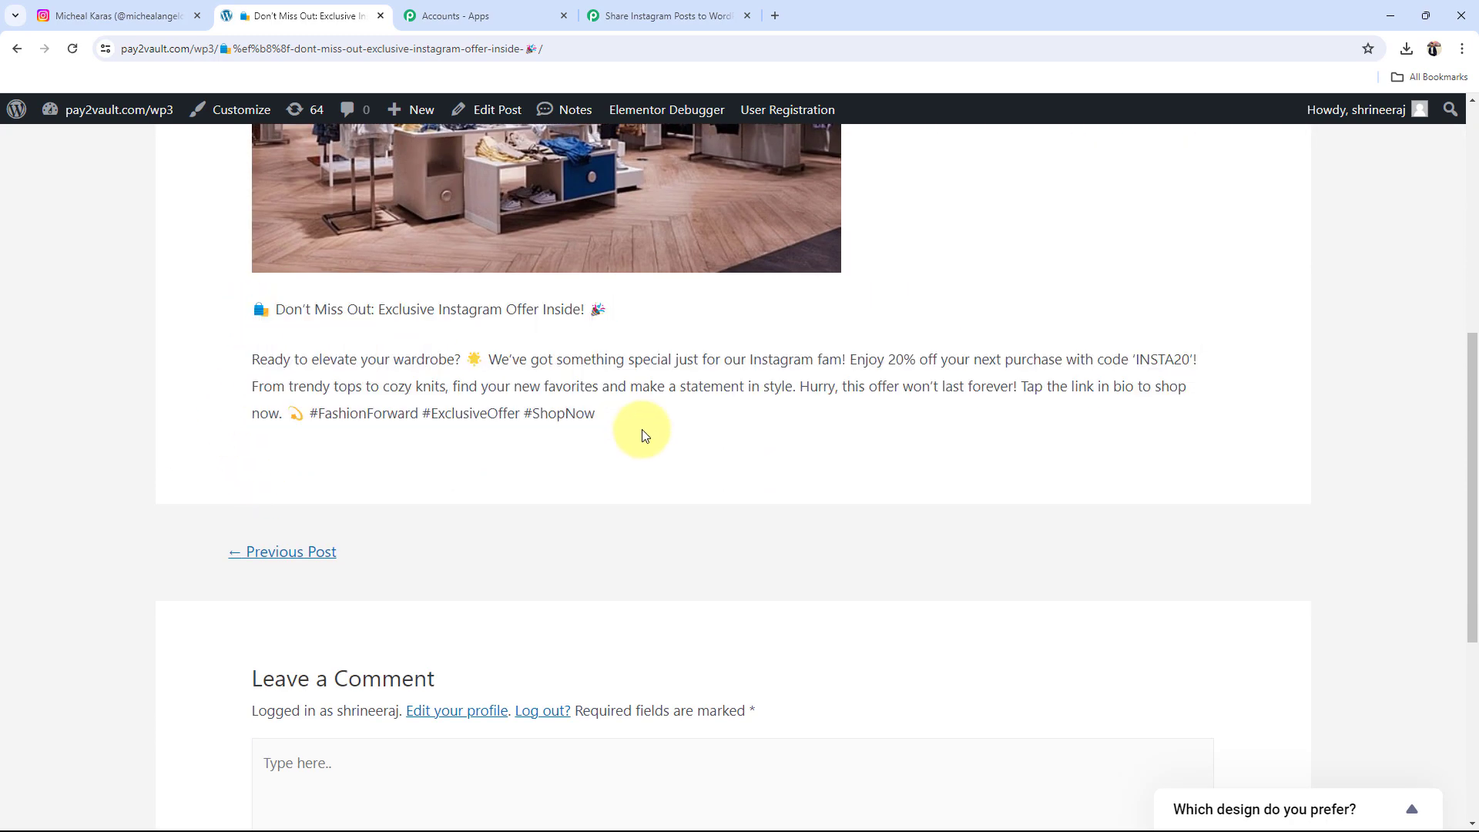
scroll(423, 389, up, 7)
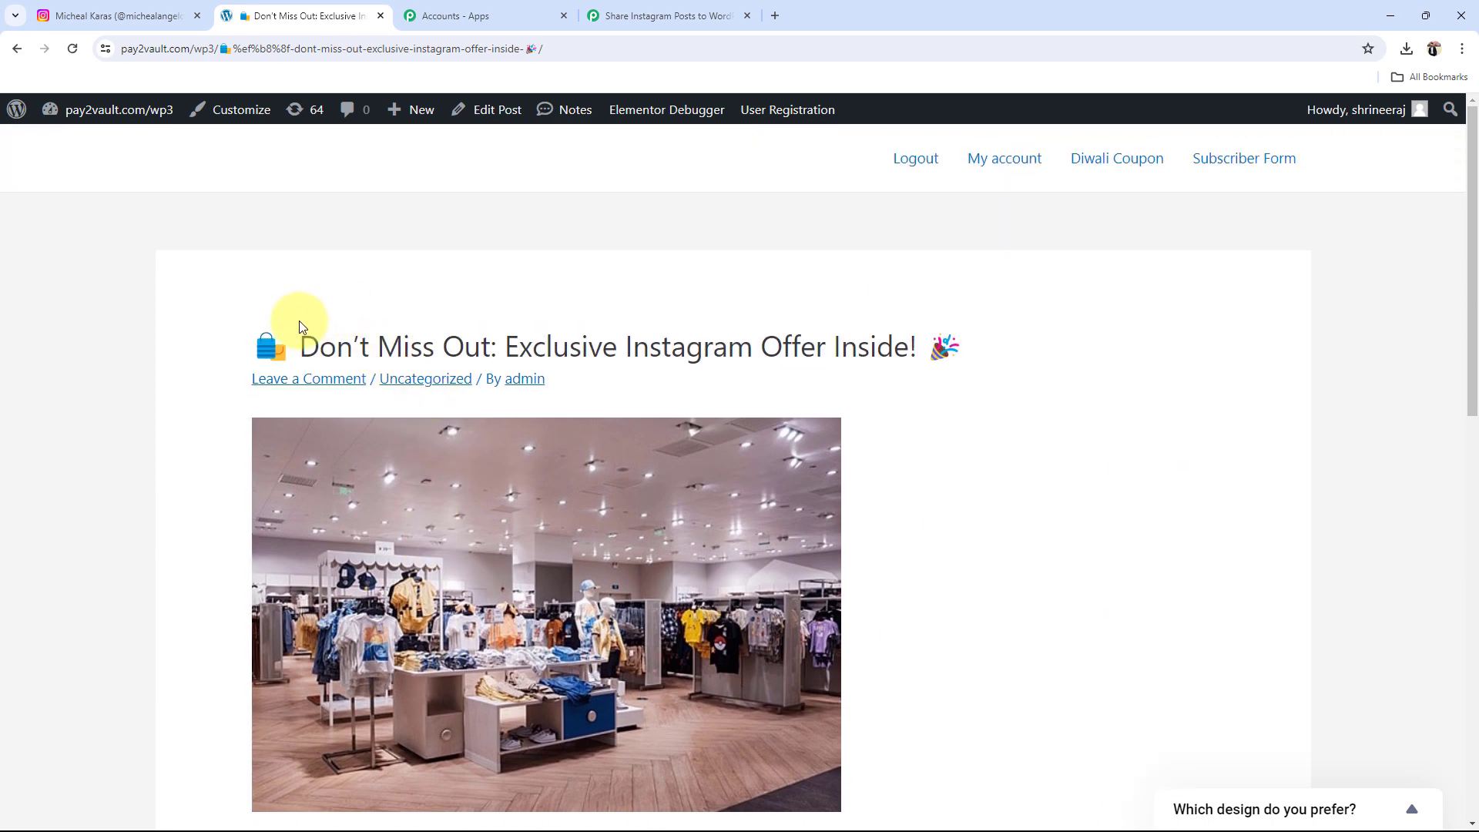
drag(257, 347, 966, 358)
click(969, 434)
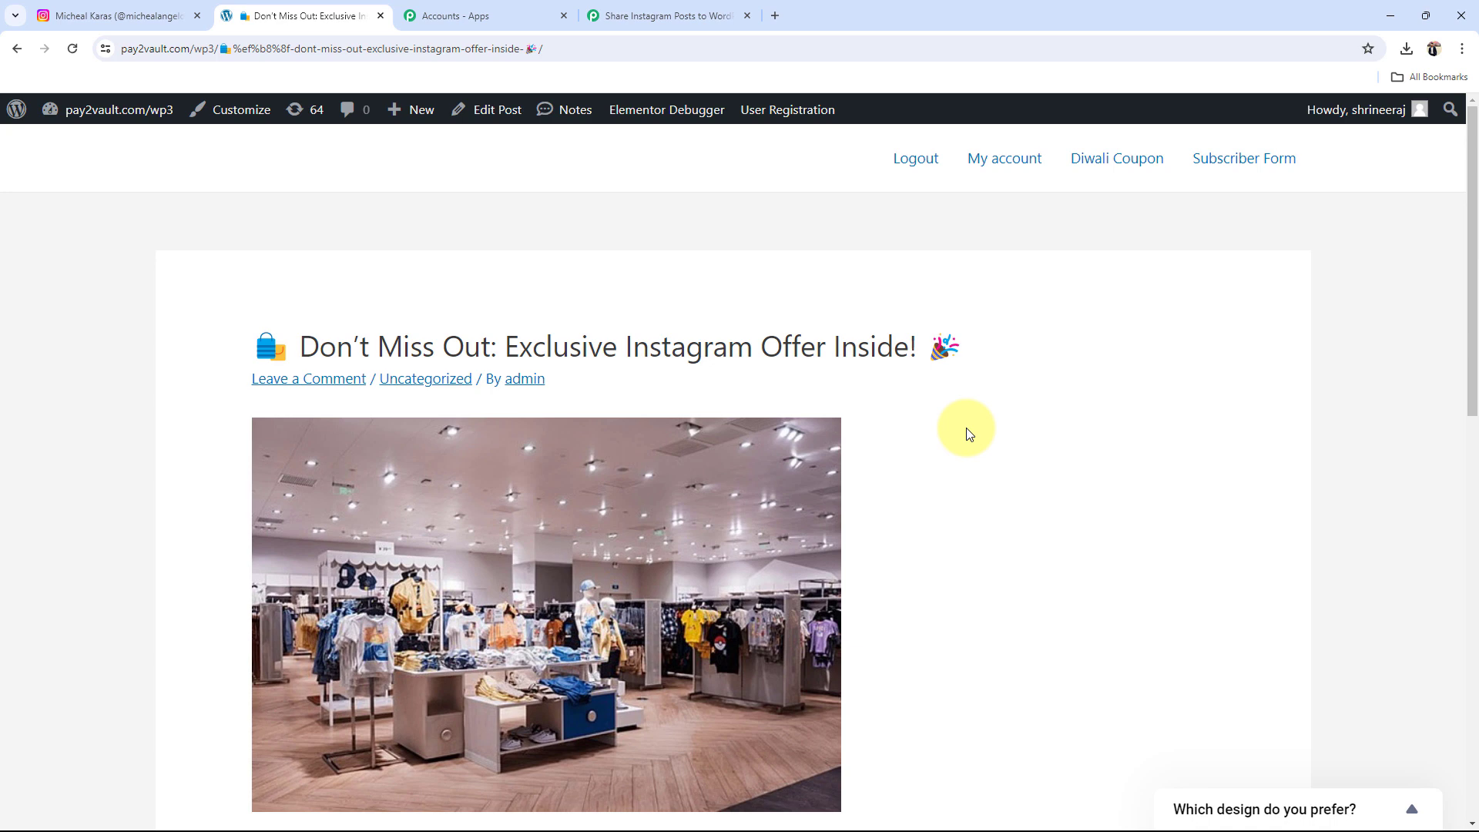
scroll(963, 431, down, 2)
- Return to the Pabbly Connect workflow, collapse the WordPress action and check how often the Instagram trigger looks for new data
click(693, 15)
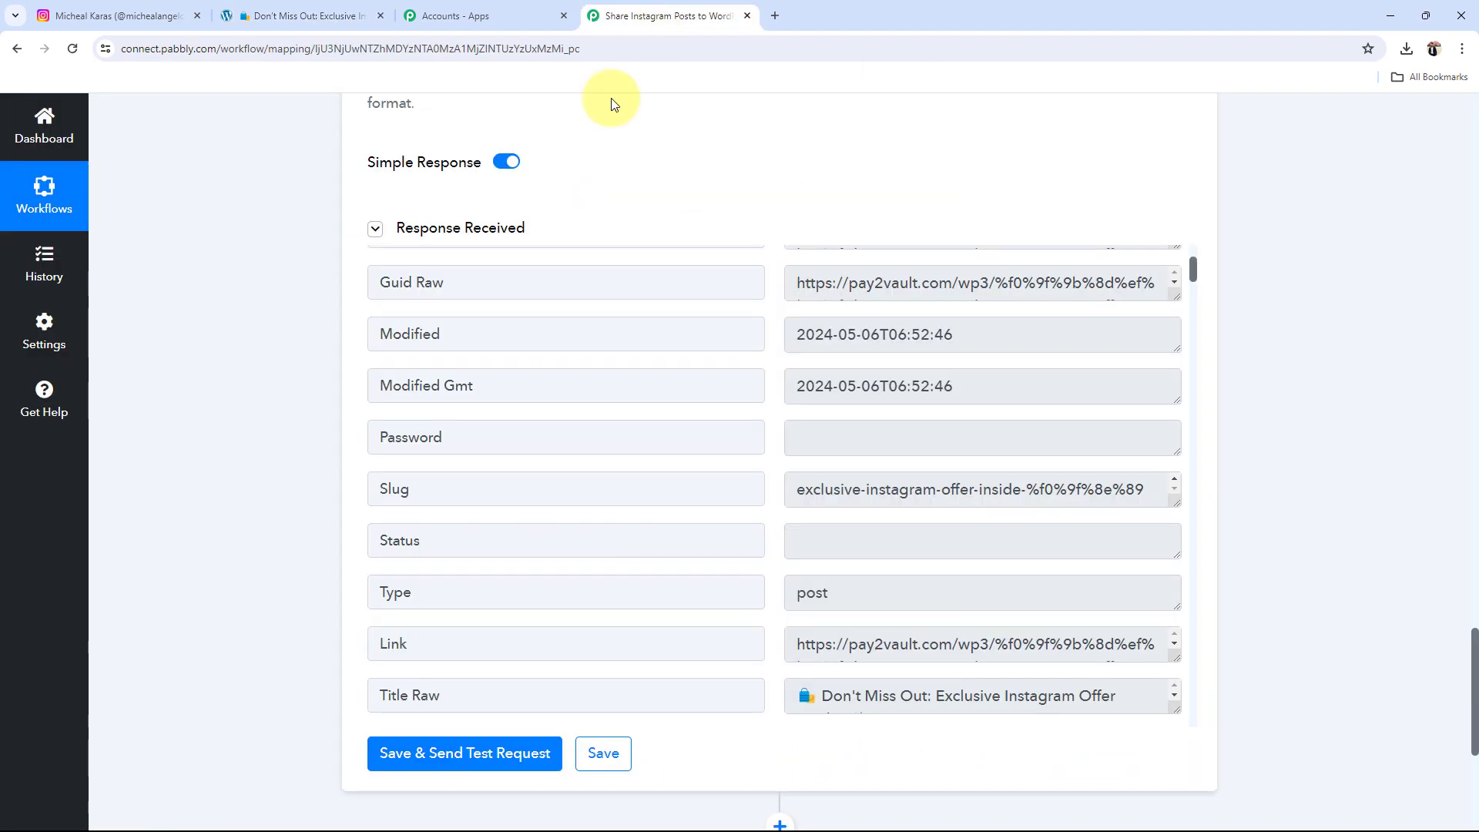
scroll(354, 506, up, 20)
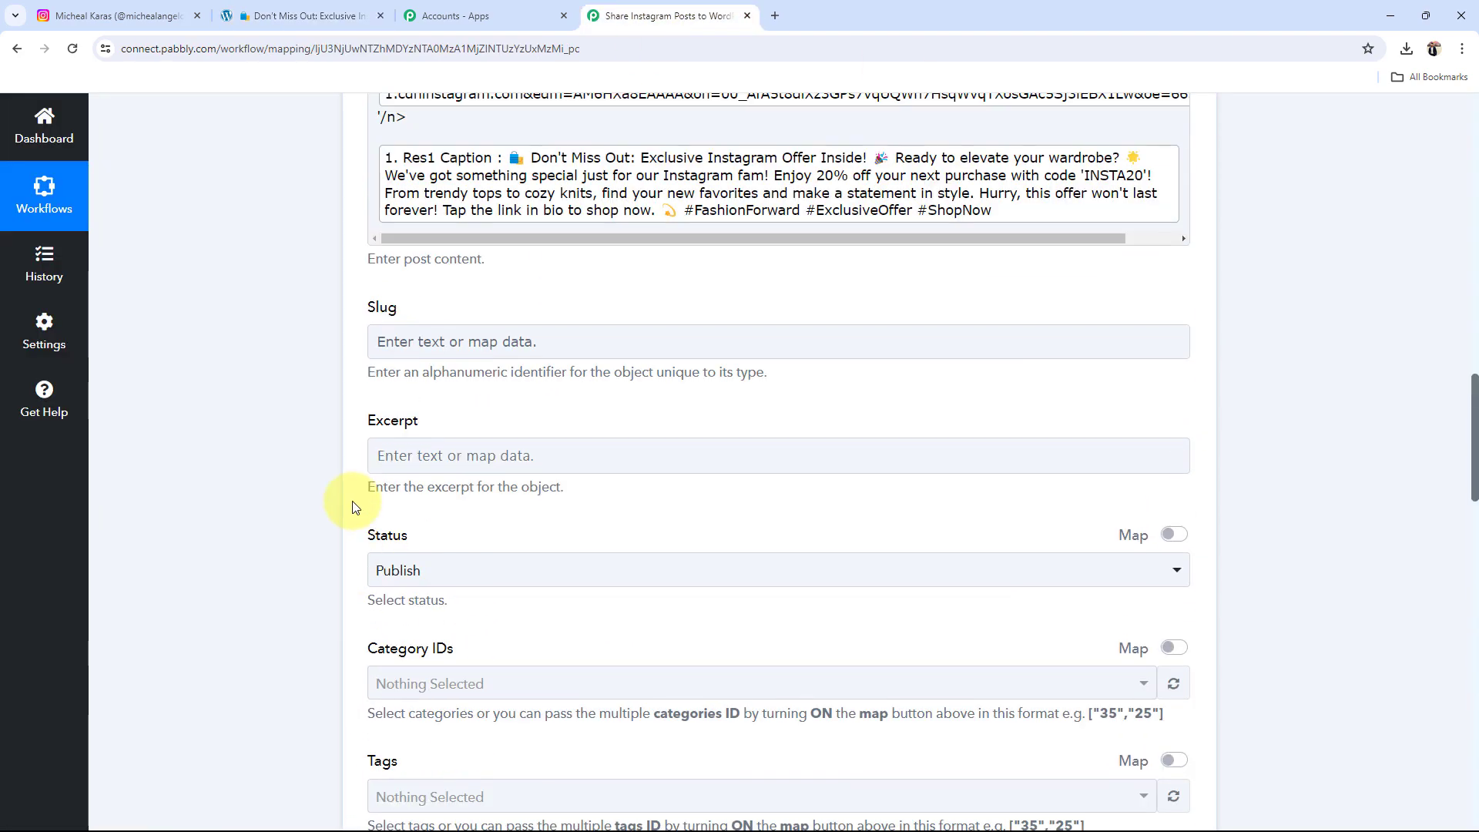
scroll(352, 501, up, 5)
click(536, 326)
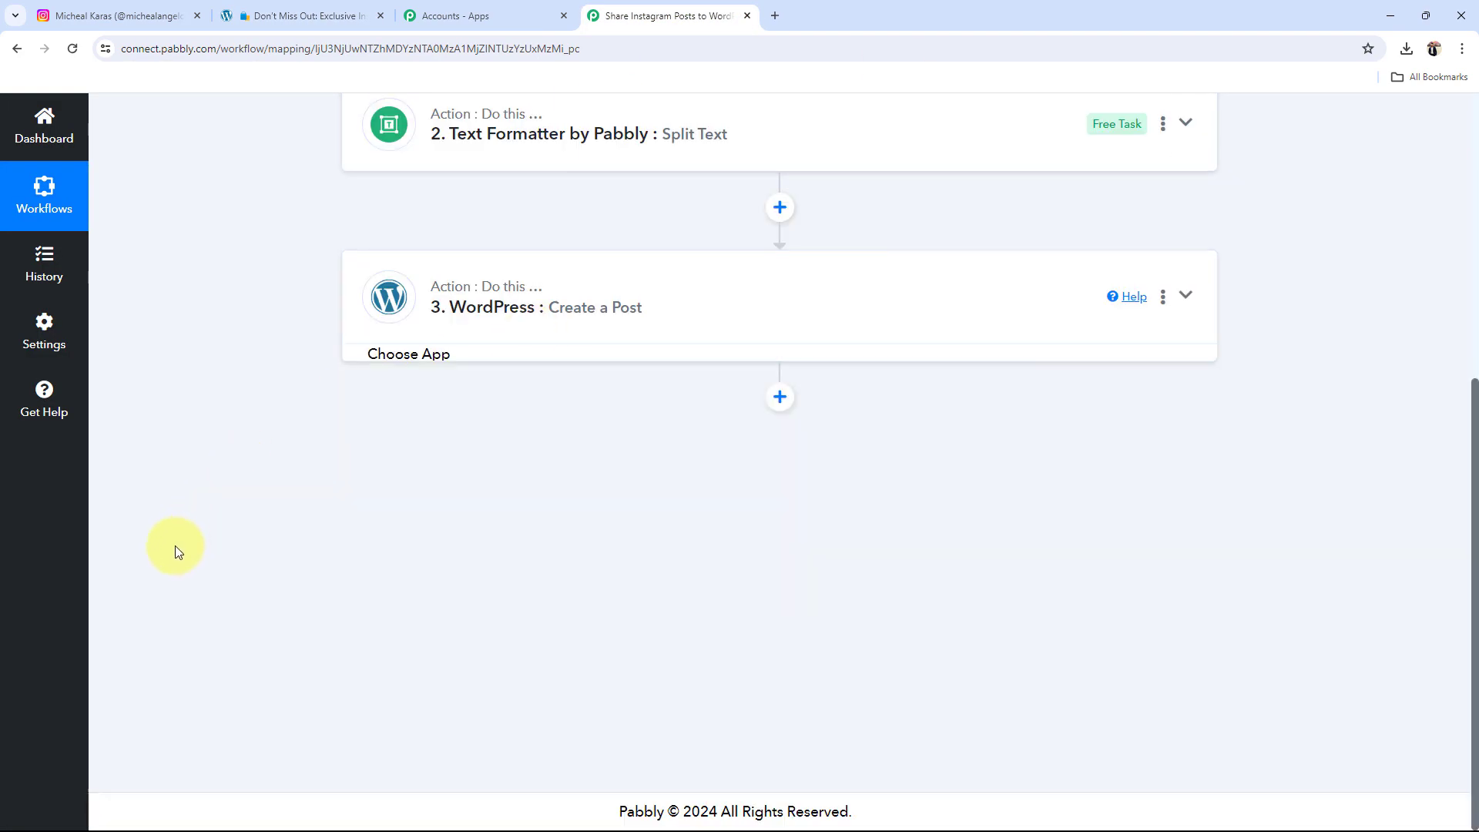
scroll(176, 547, up, 6)
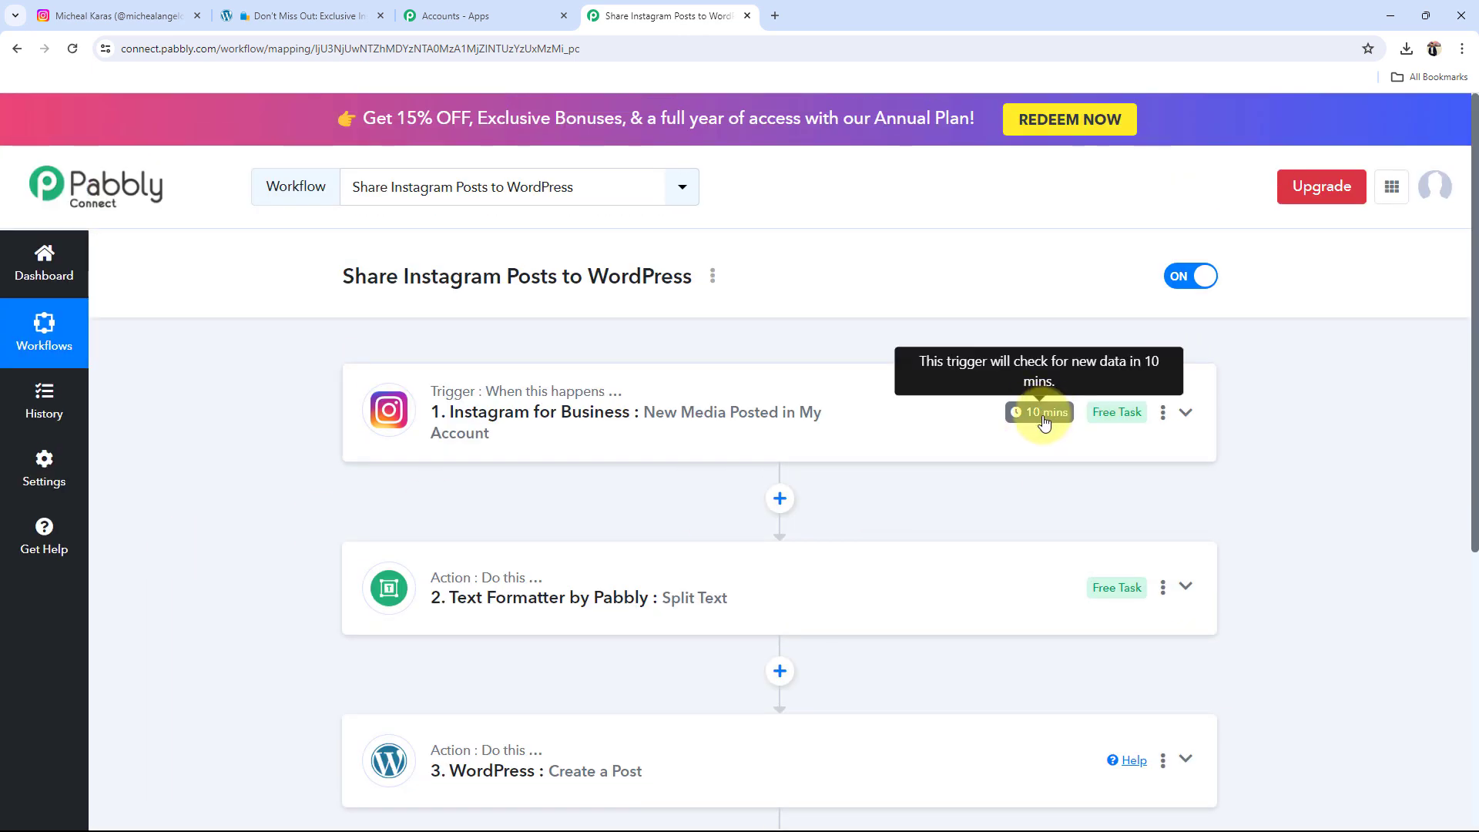